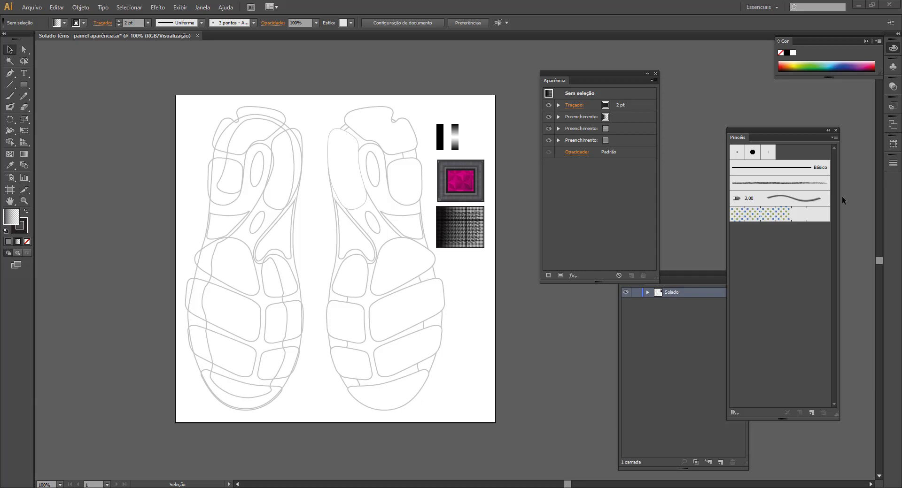
Match the elongated heel shape on the right sole to the neighbouring outline's 2 pt grey stroke using the Eyedropper, and deselect it
click(332, 136)
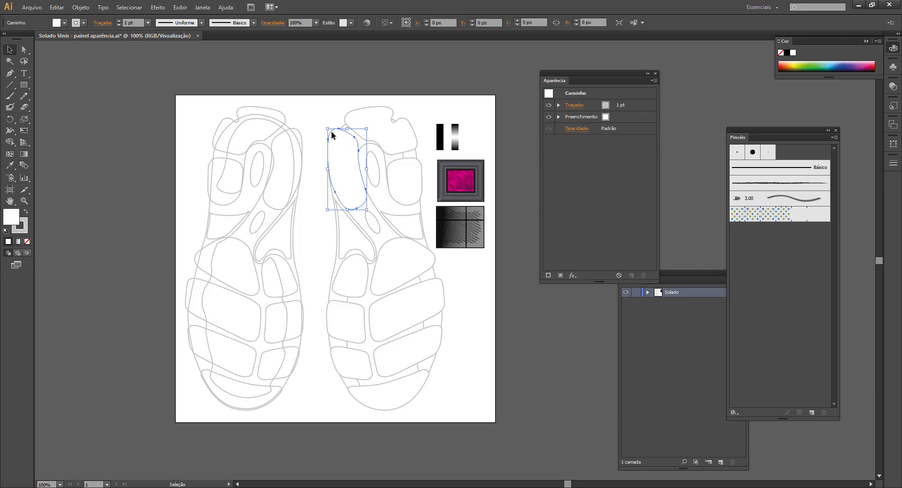
key(i)
click(372, 110)
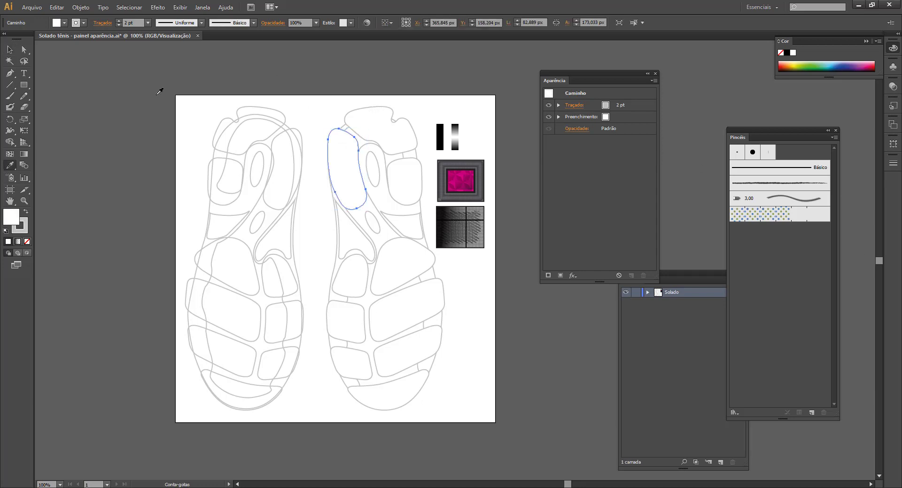
click(10, 49)
click(64, 137)
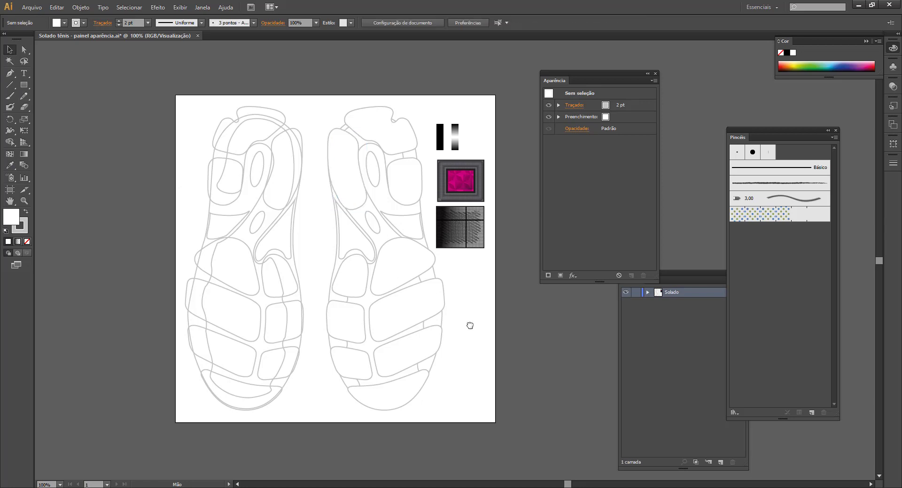
Reposition the artboard view and place the Aparência panel directly beside the artboard
drag(470, 325, 448, 310)
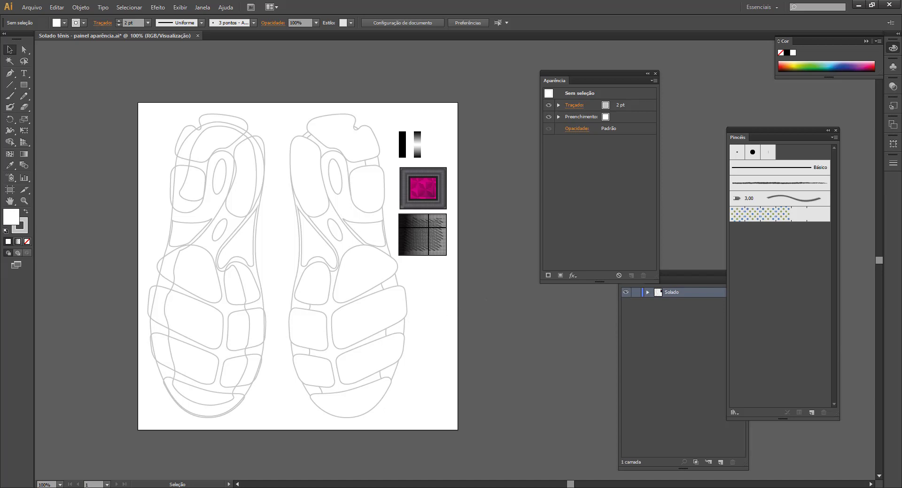
click(202, 8)
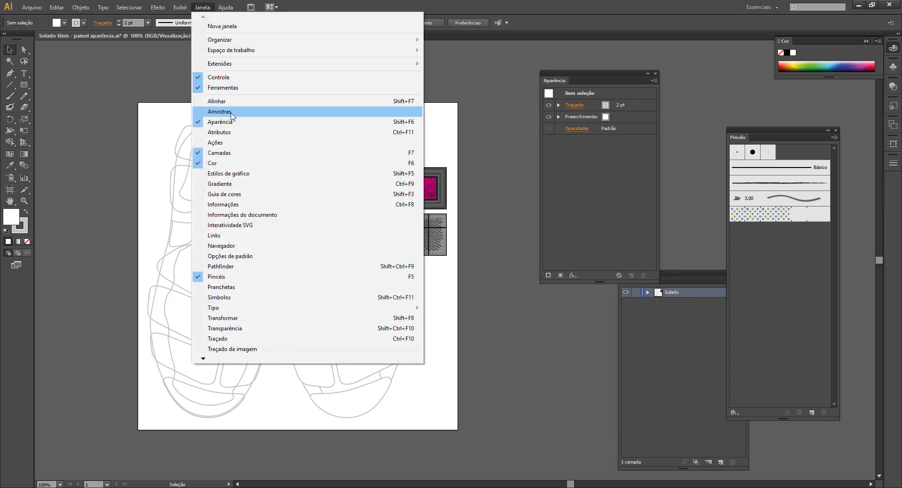
click(544, 89)
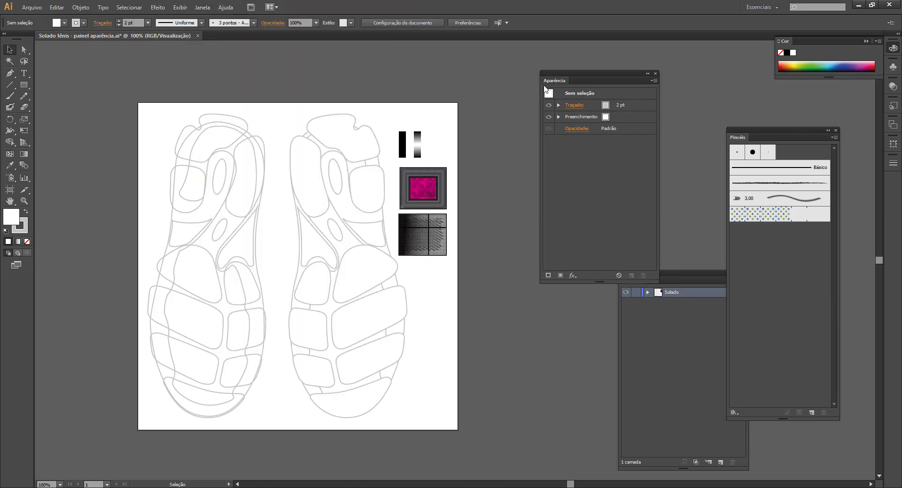
drag(545, 89, 479, 175)
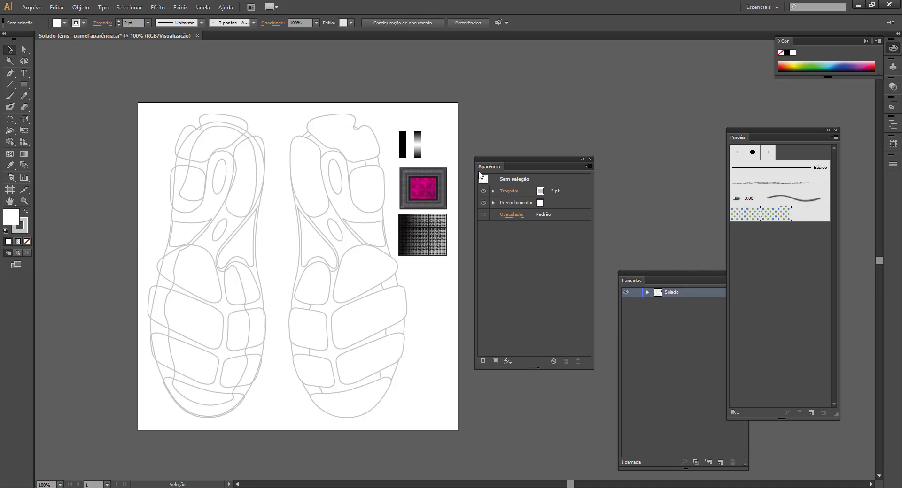
Replace the grouped magenta sample with its editable single-path version, placed between the gradient bars and the textured swatch
click(424, 191)
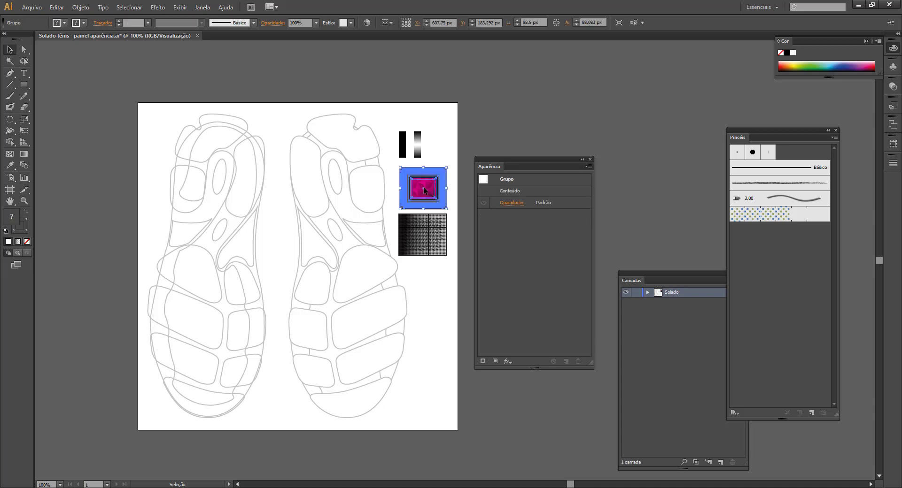
click(454, 155)
click(444, 170)
click(448, 152)
click(432, 177)
key(Delete)
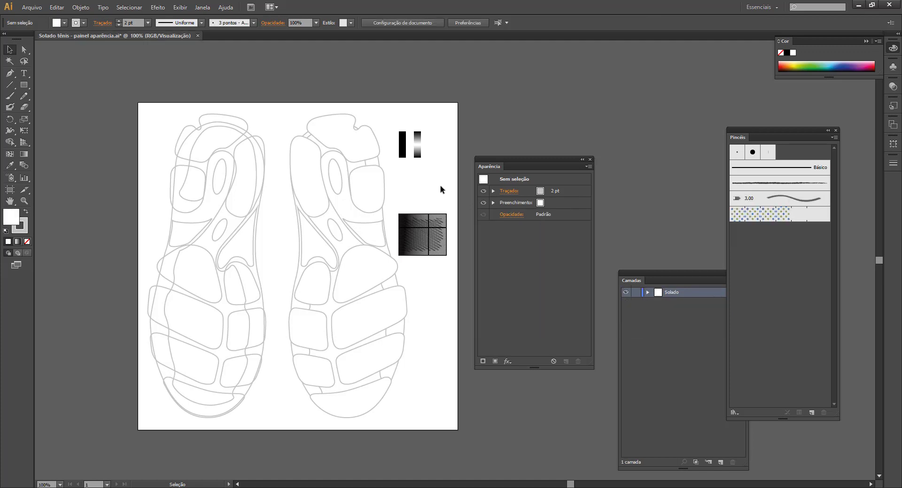
key(ctrl+z)
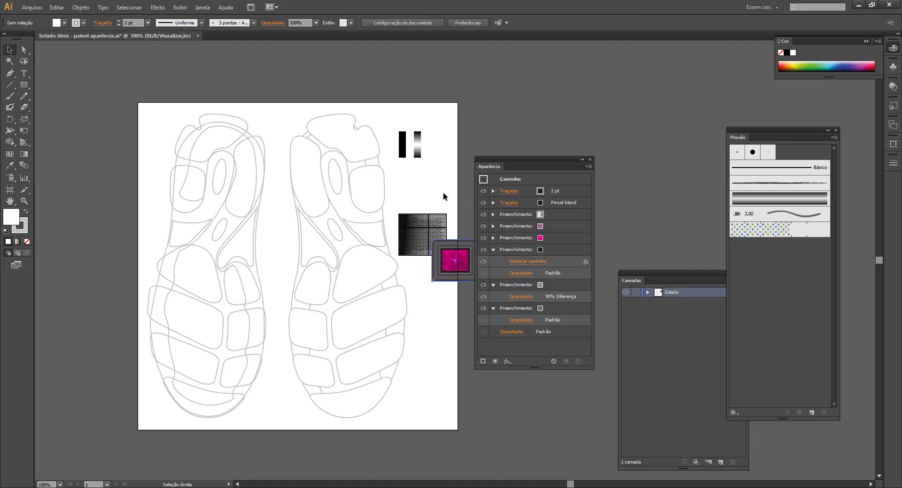
drag(463, 249, 428, 177)
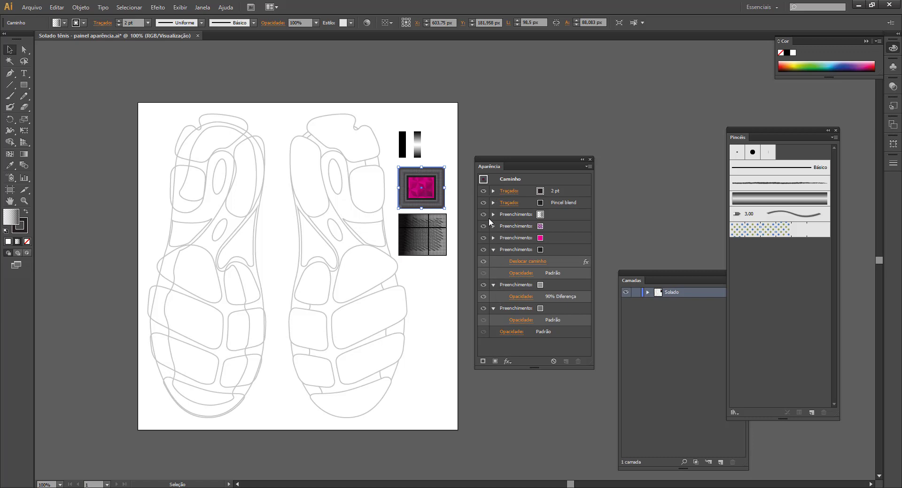
Collapse the sample's expanded fill entries in its appearance and examine the opacity settings of the bottommost fill
click(493, 285)
click(493, 295)
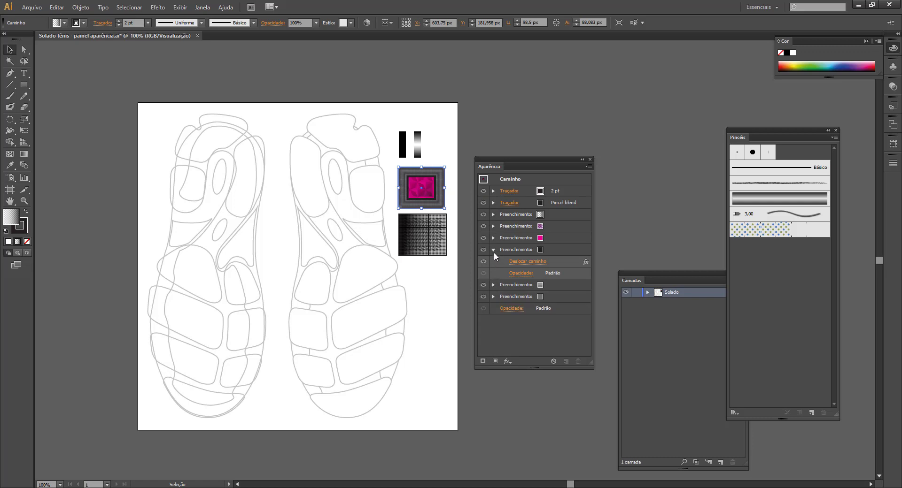
click(493, 250)
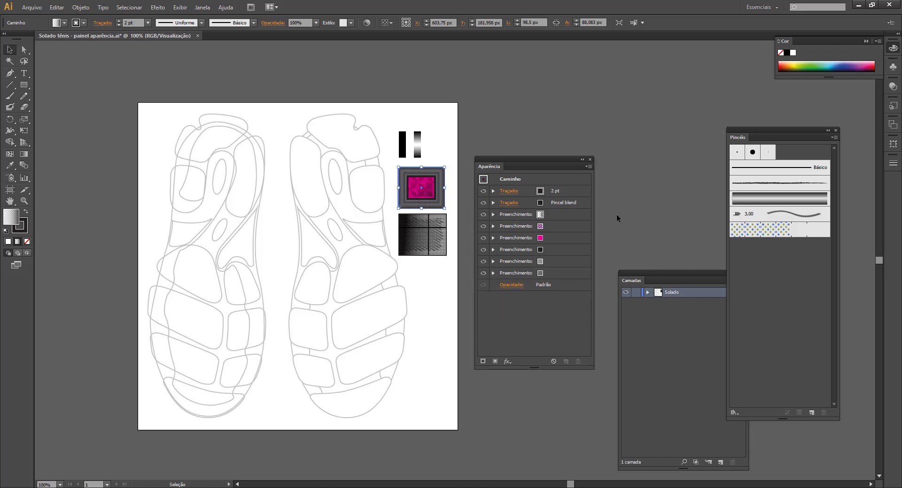
click(481, 274)
click(493, 273)
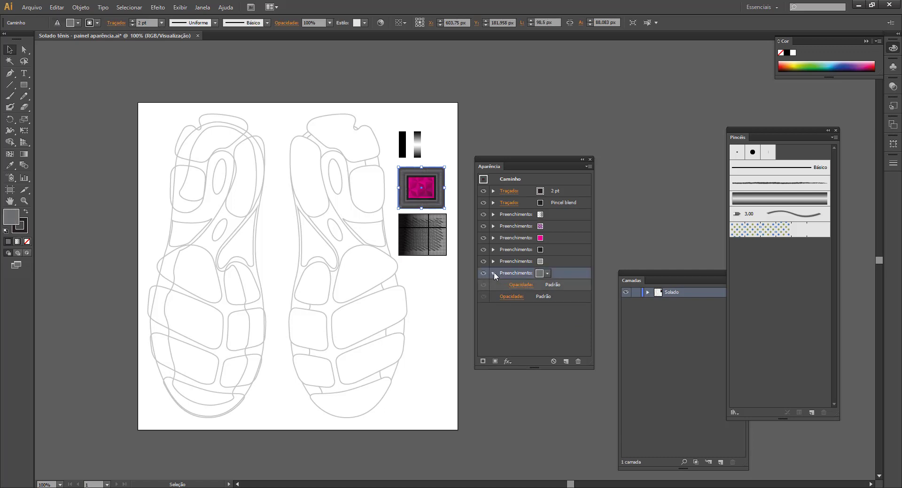
click(518, 285)
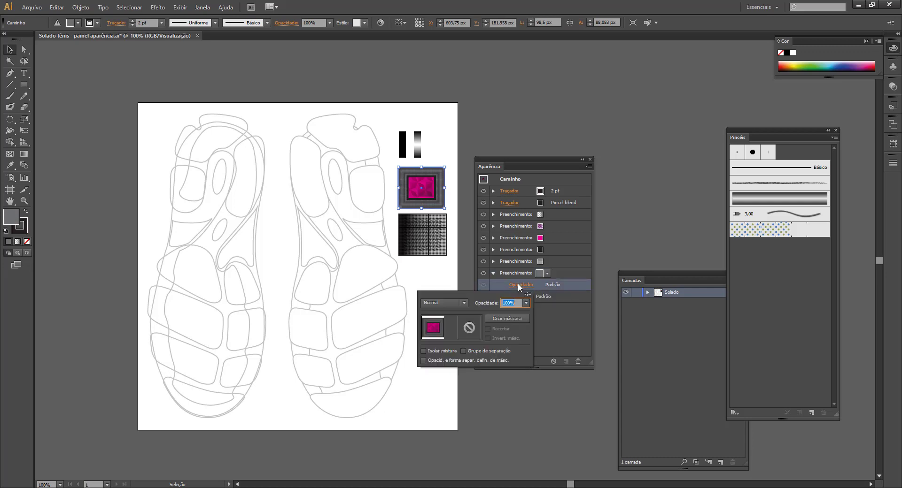
click(492, 274)
click(491, 273)
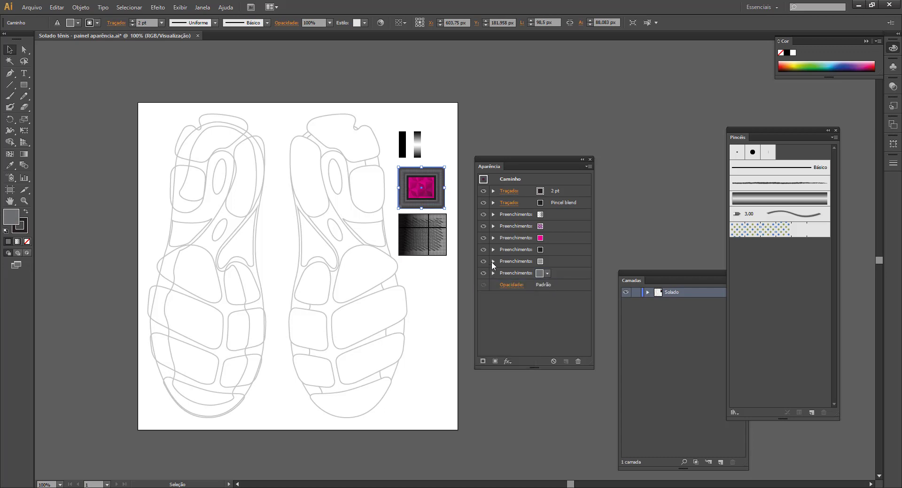
Examine the grey pattern fill second from the bottom by toggling its visibility and reviewing its swatches, opacity and blend modes
click(482, 261)
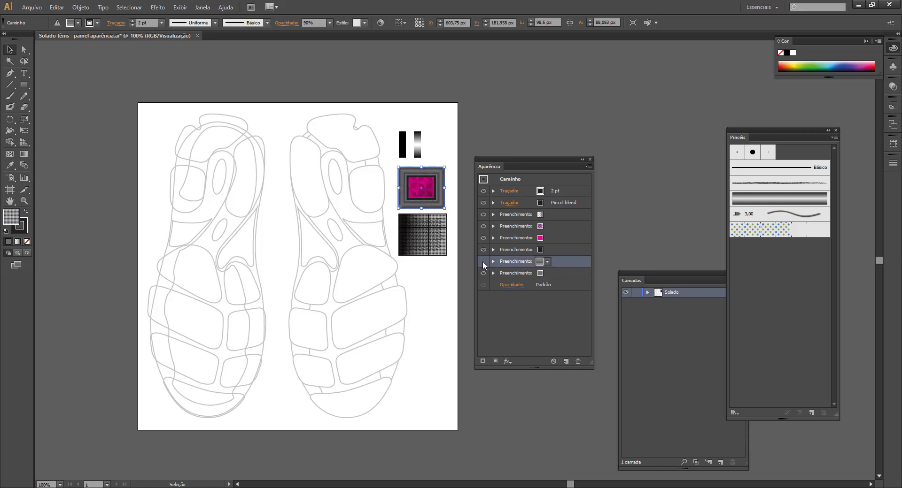
click(483, 261)
click(491, 261)
click(547, 262)
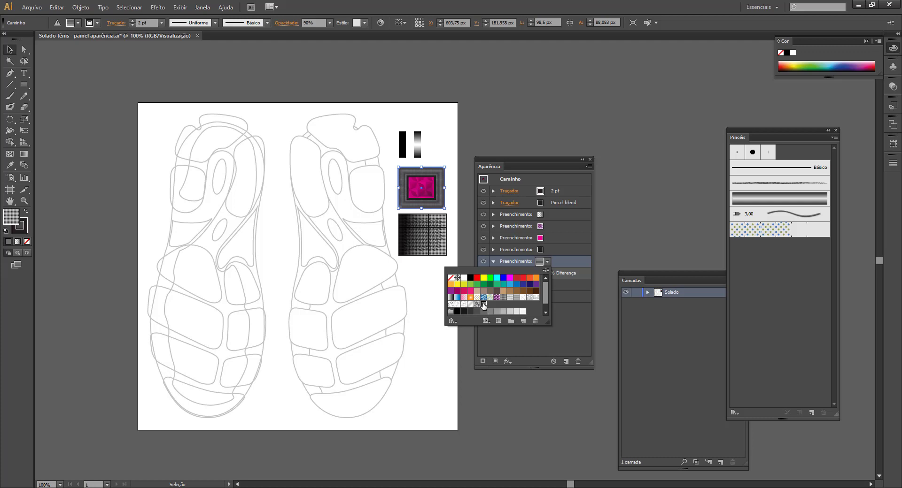
click(494, 262)
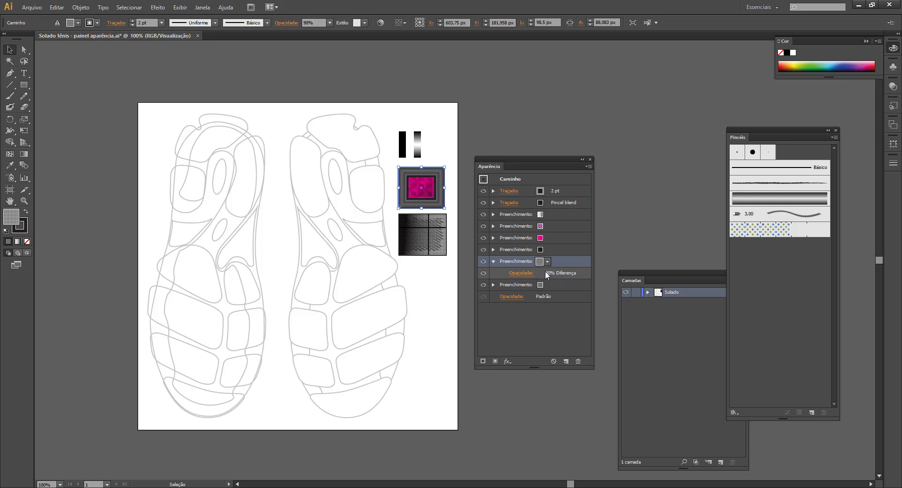
click(526, 276)
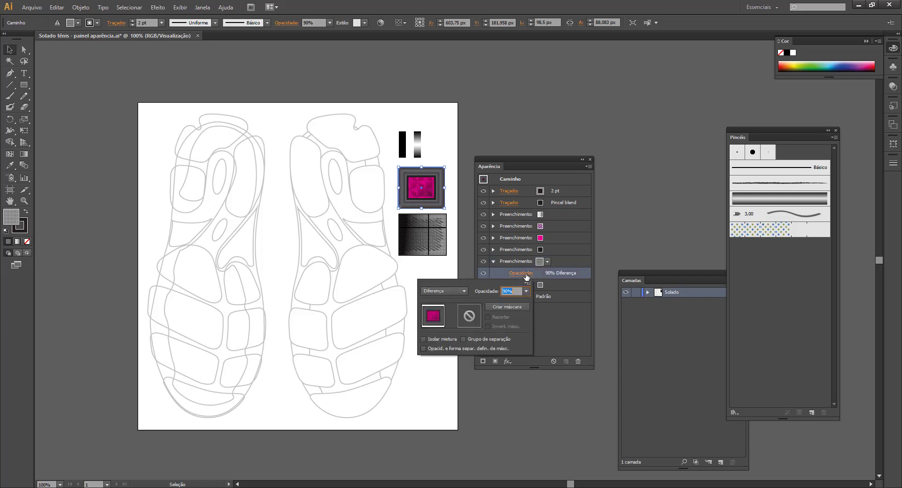
click(451, 291)
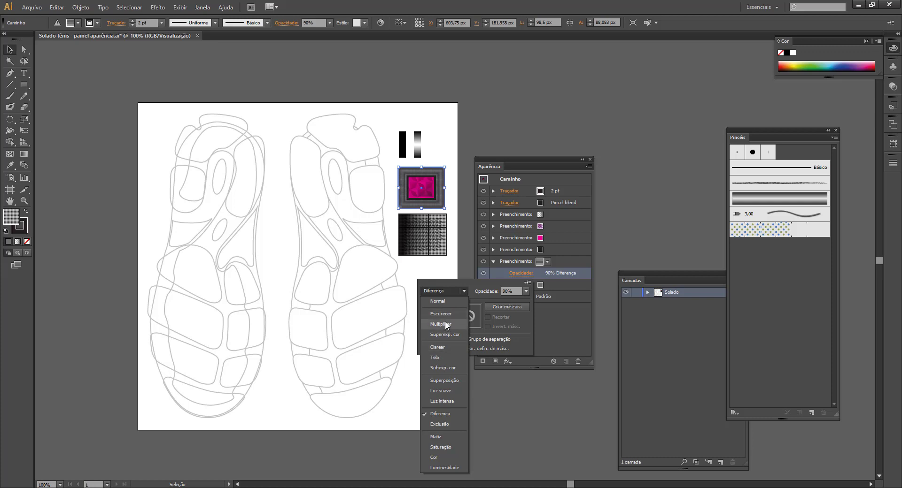
click(565, 332)
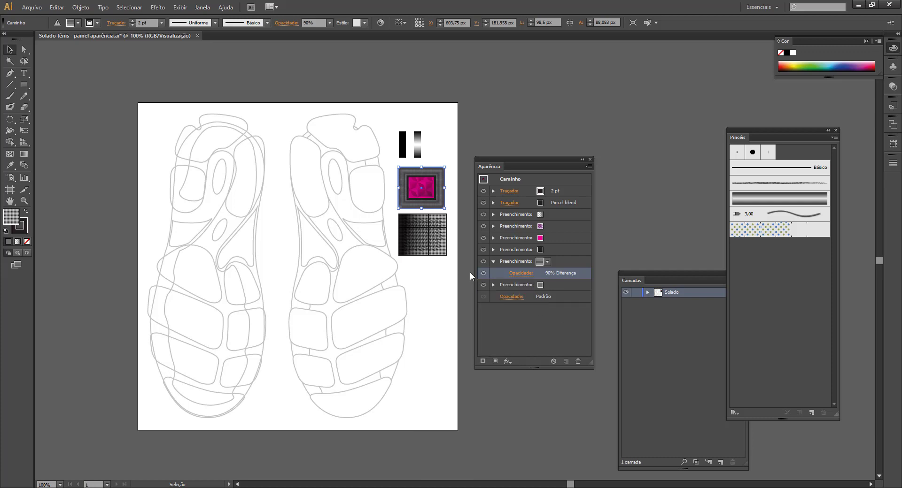
Examine the black fill by toggling it and its Deslocar caminho effect off and on, and review its opacity settings
click(484, 251)
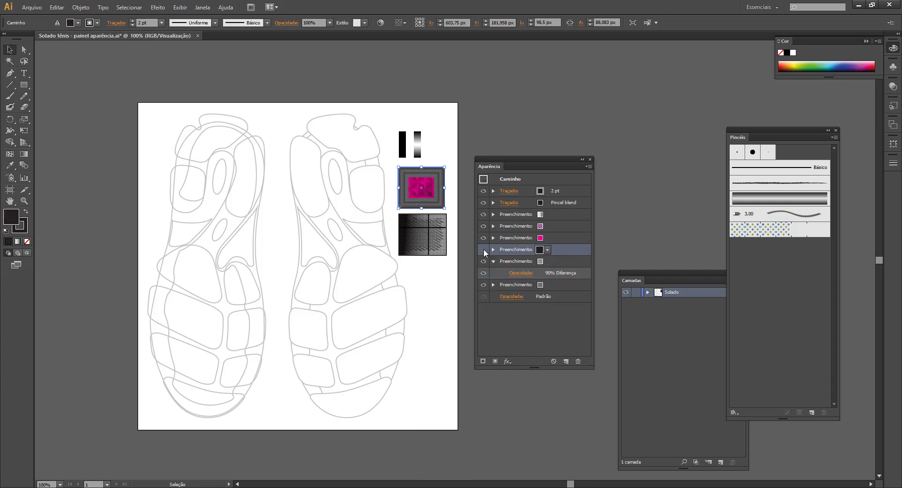
click(483, 250)
click(493, 250)
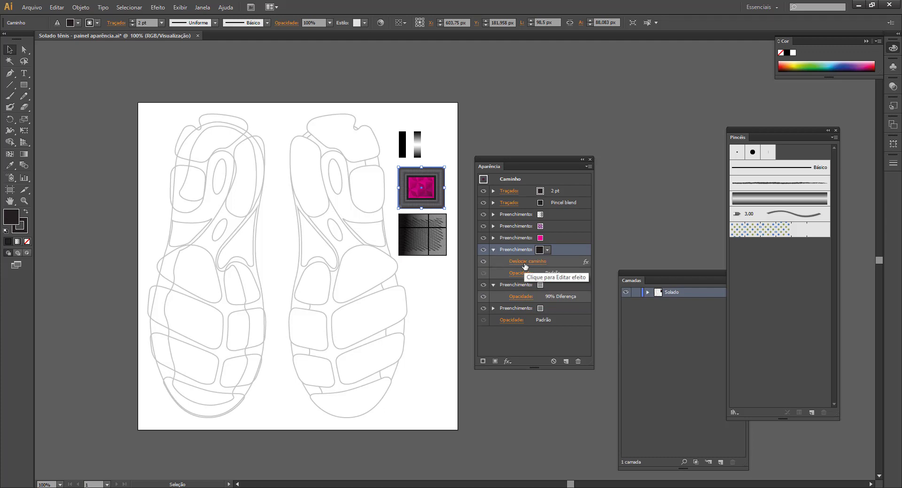
click(480, 261)
click(480, 261)
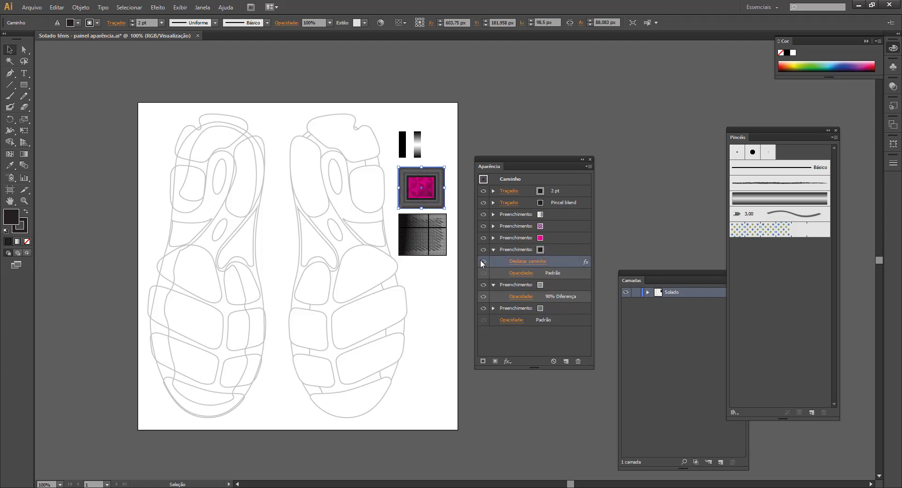
click(480, 261)
click(480, 261)
click(523, 275)
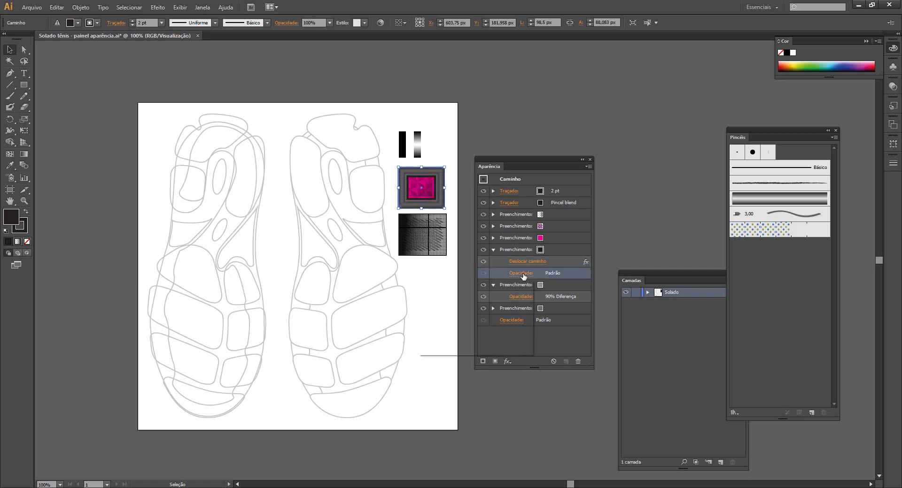
click(523, 275)
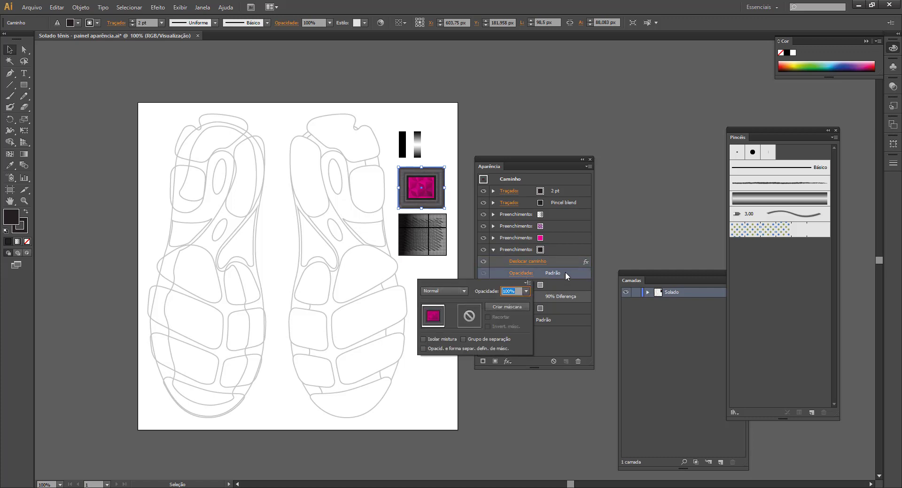
click(494, 249)
click(494, 250)
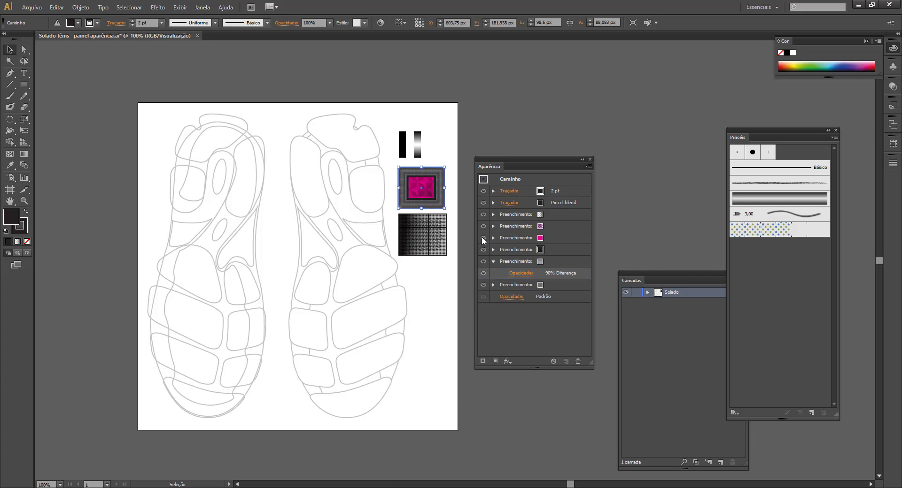
Examine the solid magenta fill by toggling its Deslocar caminho effect off and on, and collapse its entry
click(490, 239)
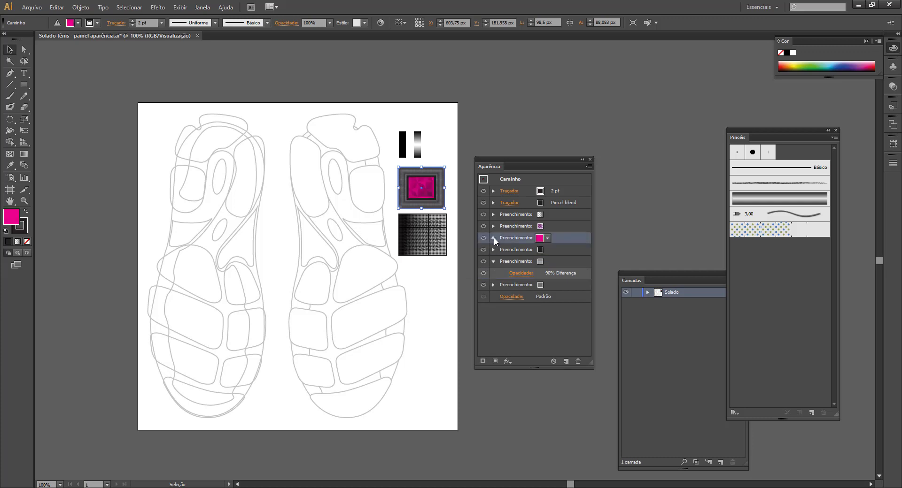
click(493, 238)
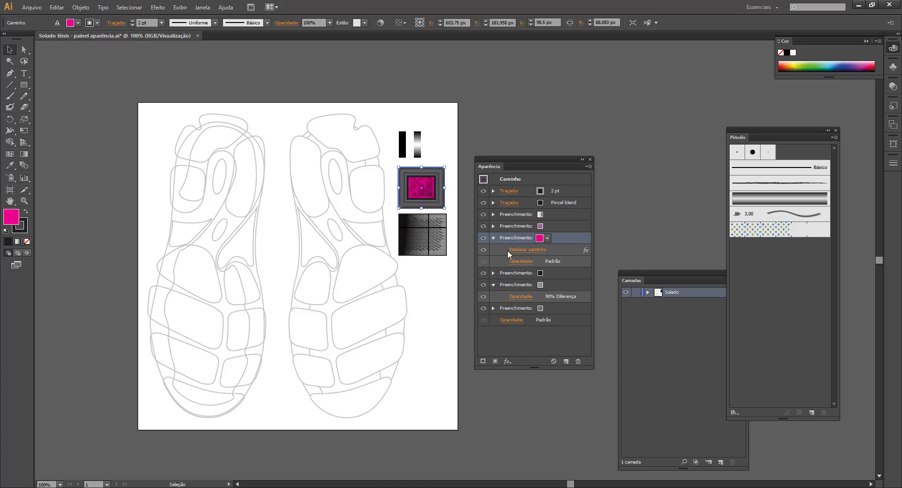
click(481, 250)
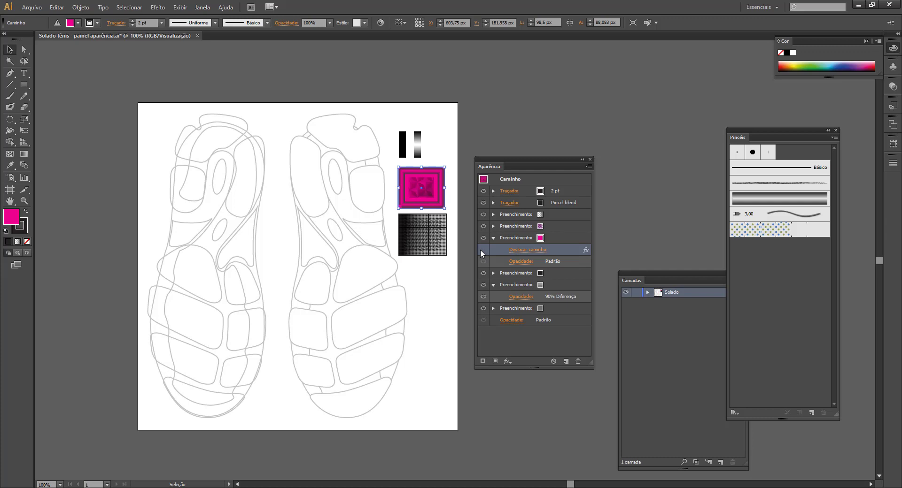
click(481, 250)
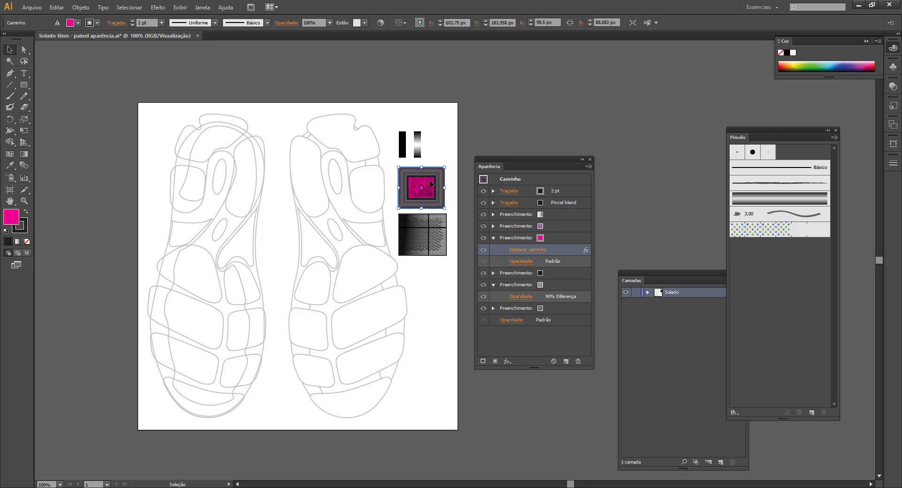
click(493, 238)
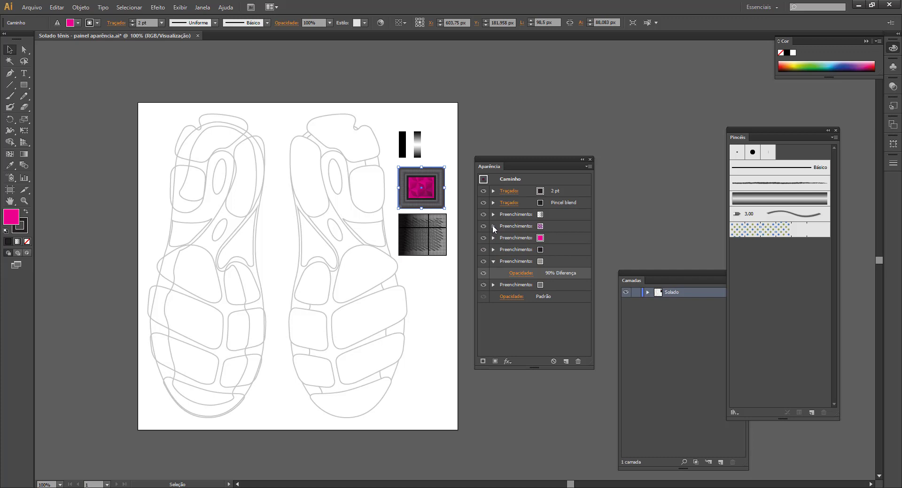
Examine the Cor Estrelas 3D pattern fill by toggling its Deslocar caminho effect off and on and reviewing its swatch
click(493, 226)
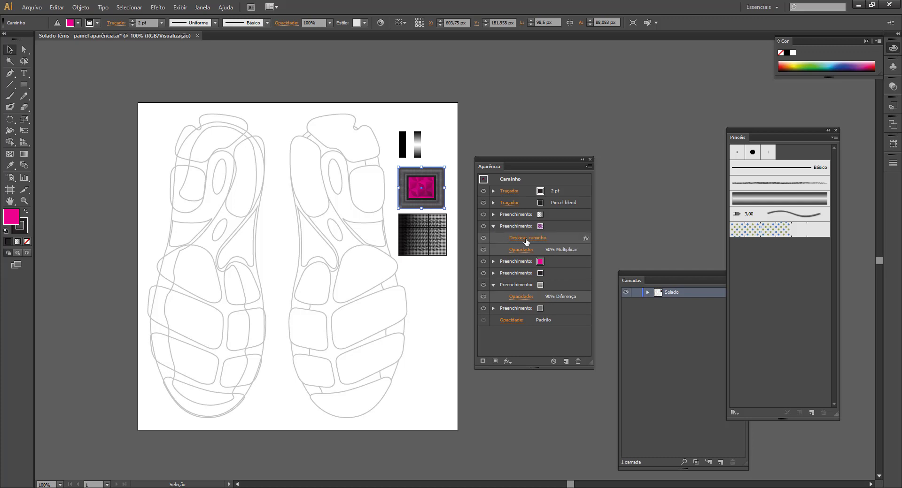
click(481, 238)
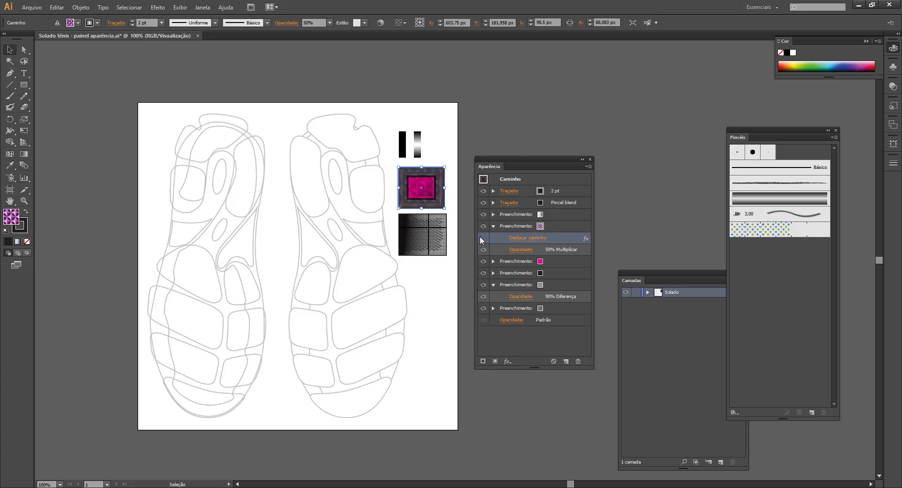
click(481, 238)
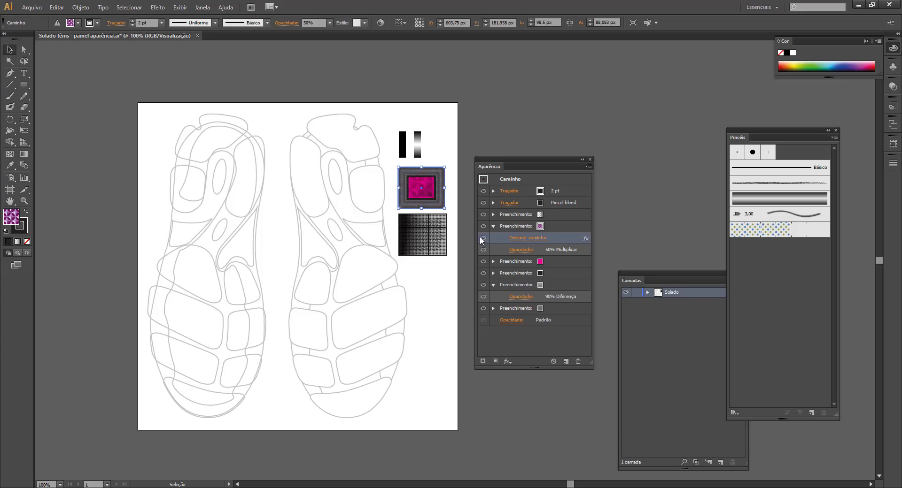
click(481, 237)
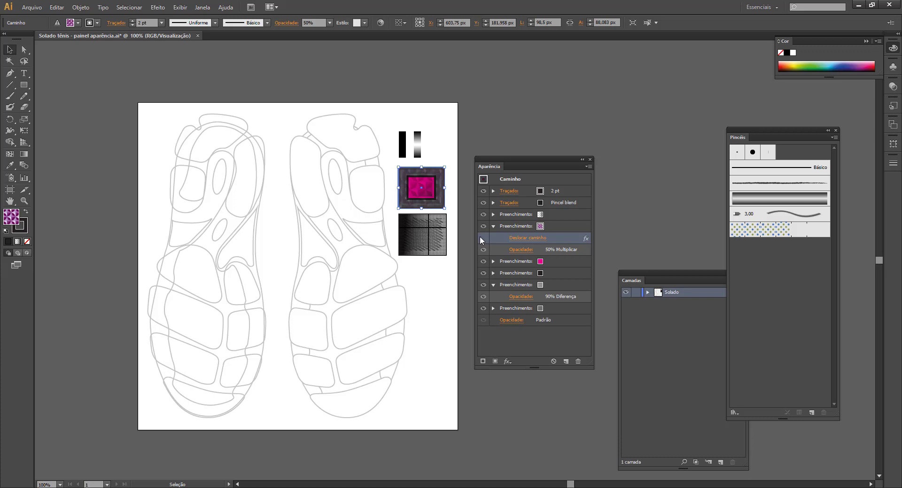
click(481, 238)
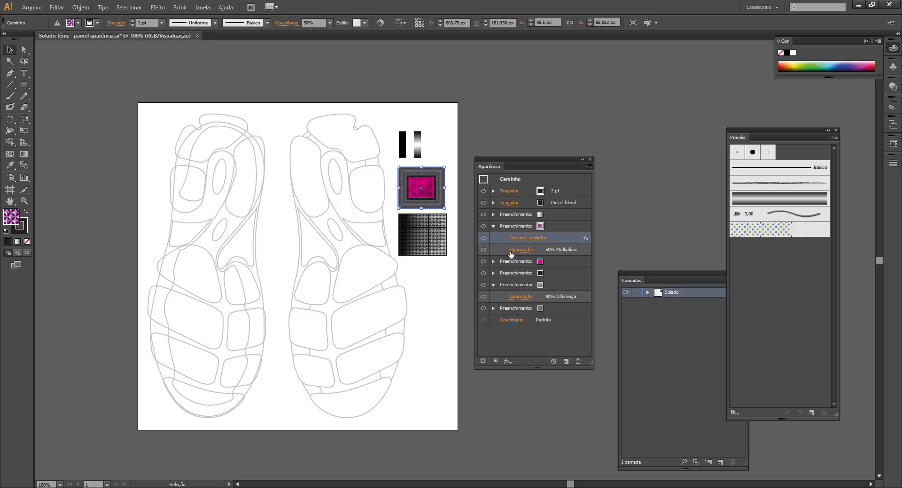
click(541, 227)
click(541, 227)
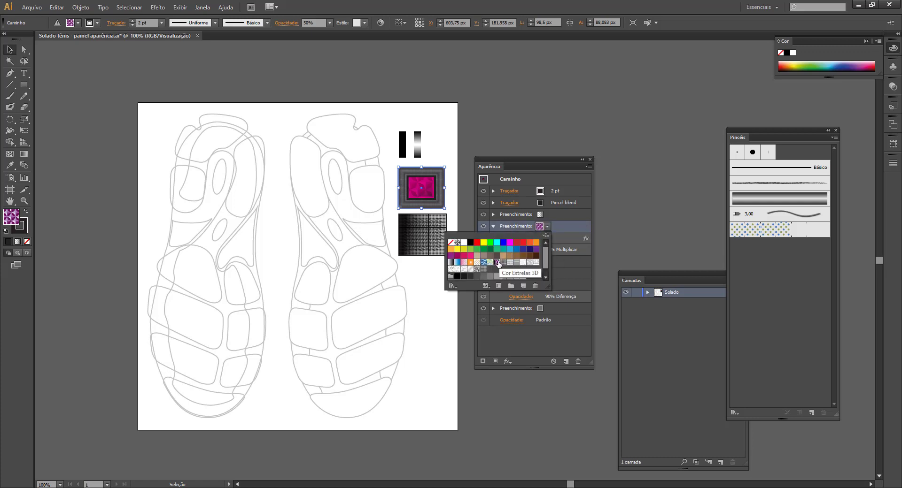
click(492, 215)
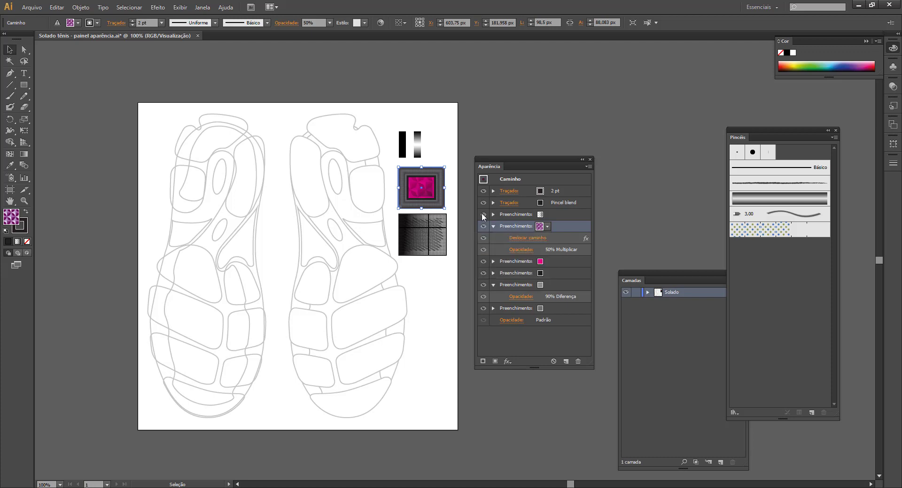
Examine the topmost gradient fill's contribution to the magenta sample by toggling its visibility off and on
click(482, 214)
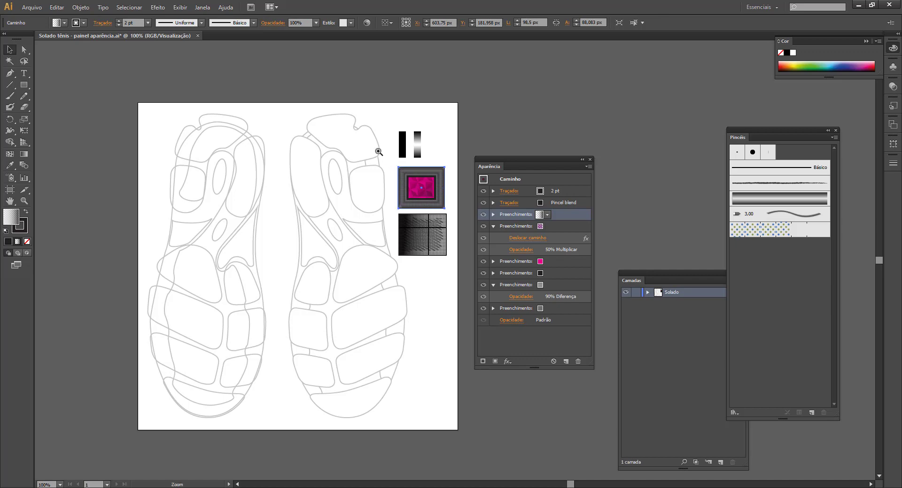
drag(375, 145, 478, 231)
drag(412, 258, 286, 252)
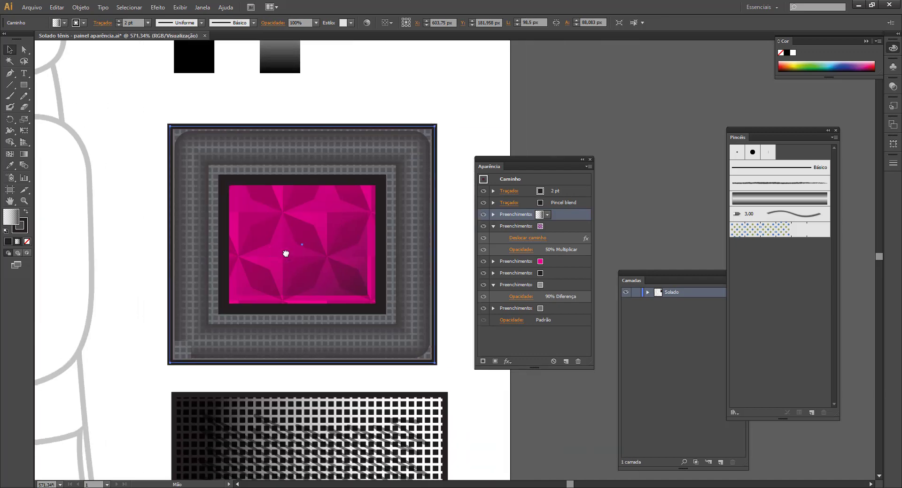
click(483, 215)
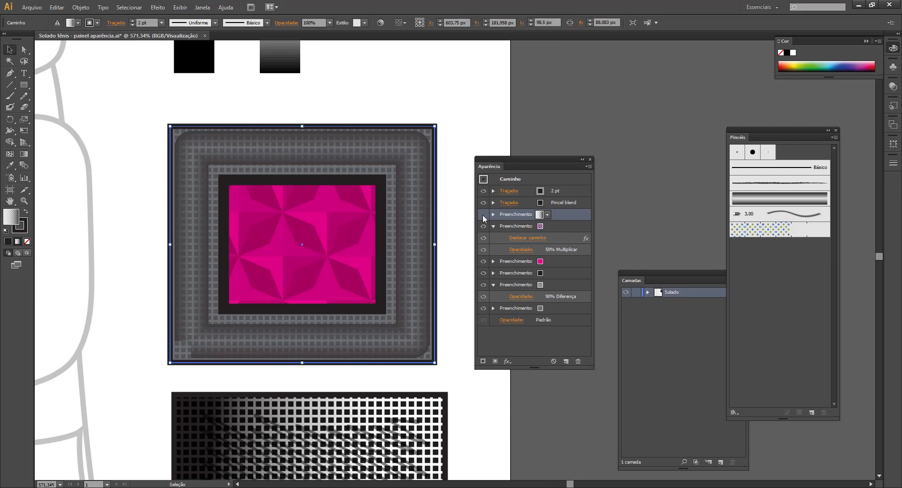
click(483, 216)
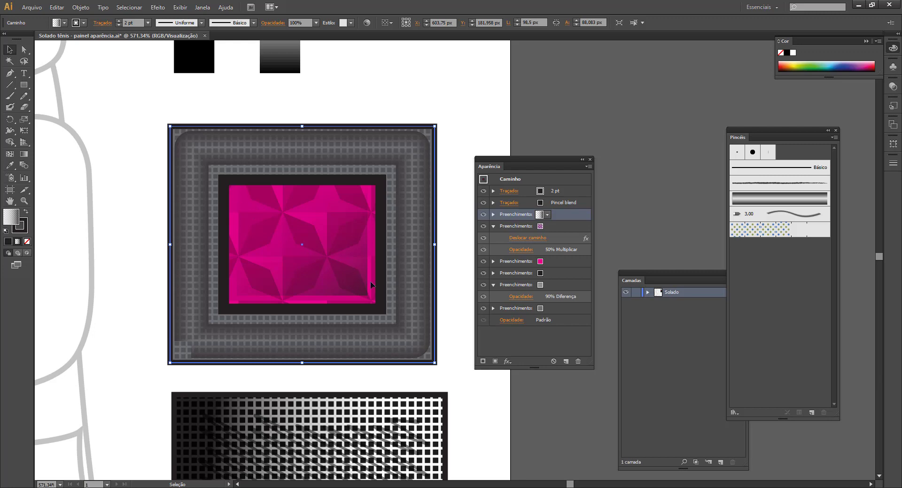
Examine the sample's Pincel blend stroke and 2 pt stroke by toggling each off and on, and deselect the sample
click(483, 203)
click(484, 202)
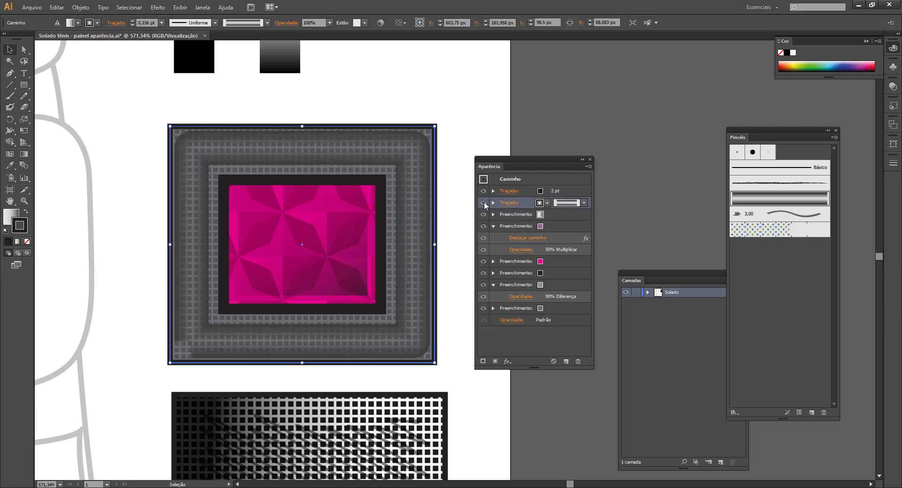
click(484, 192)
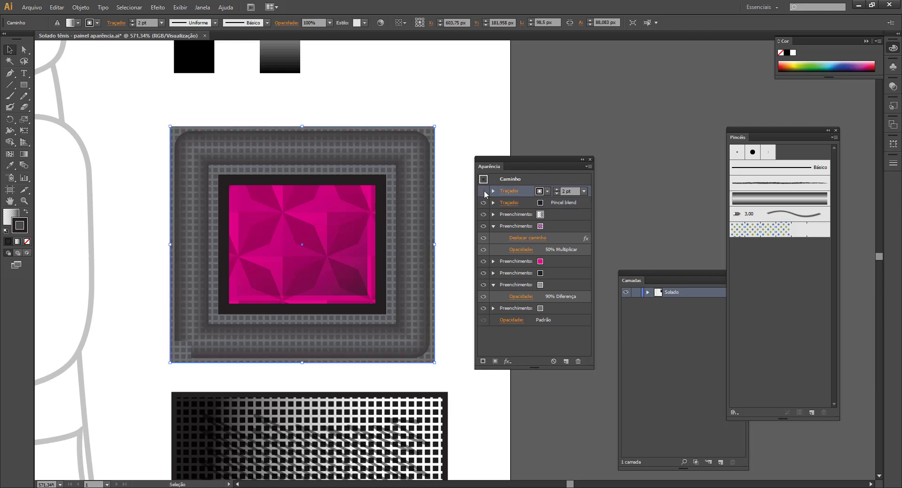
click(483, 192)
click(456, 87)
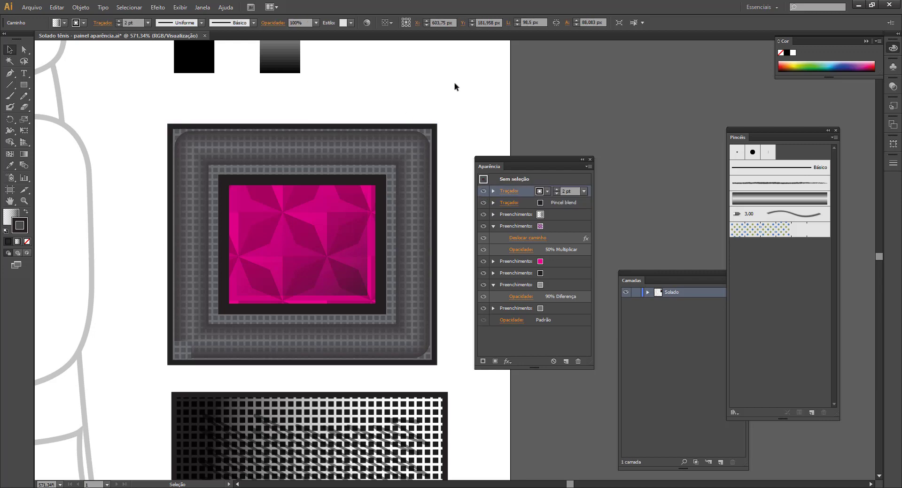
Select the solid black bar above the magenta sample and examine its opacity settings
drag(436, 150, 401, 272)
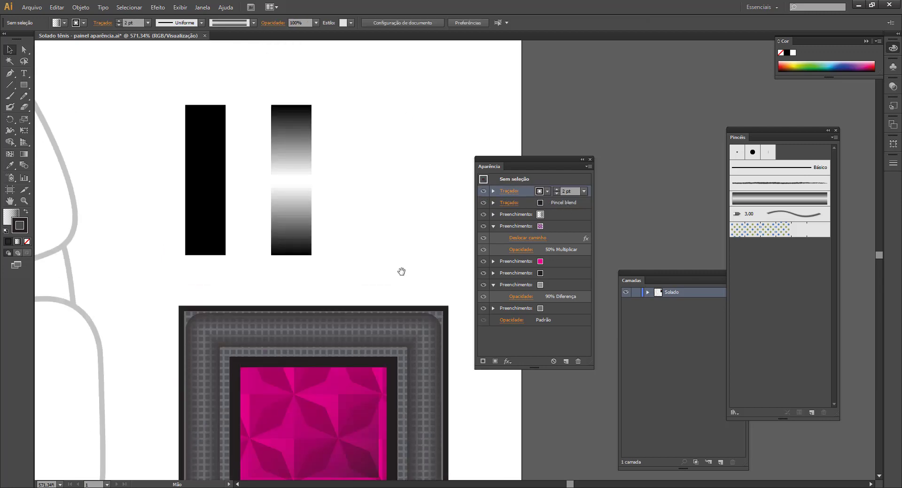
click(217, 143)
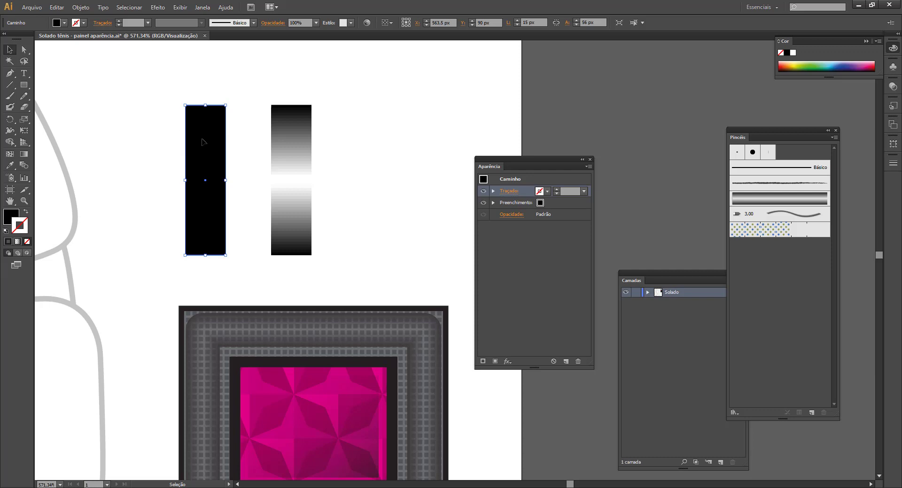
click(273, 23)
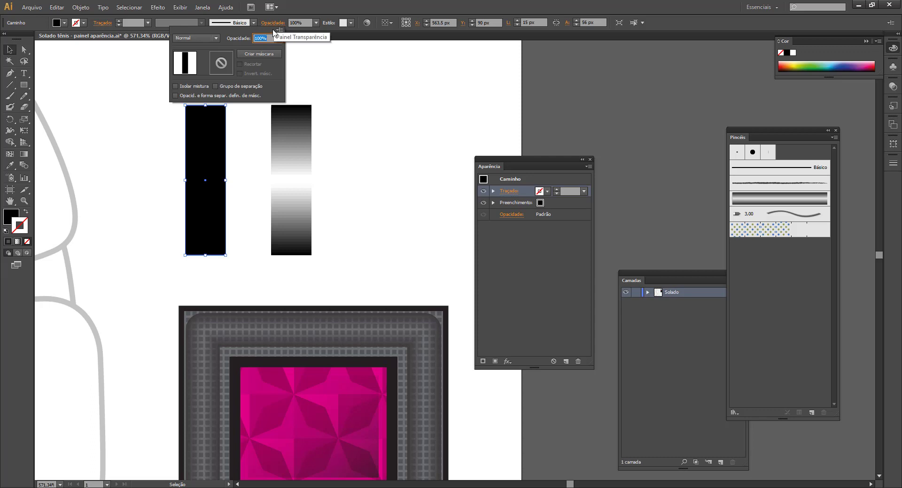
click(373, 118)
Move the thin rectangle at the black bar's middle 10 px sideways so it sticks out past the bar's edge
click(212, 181)
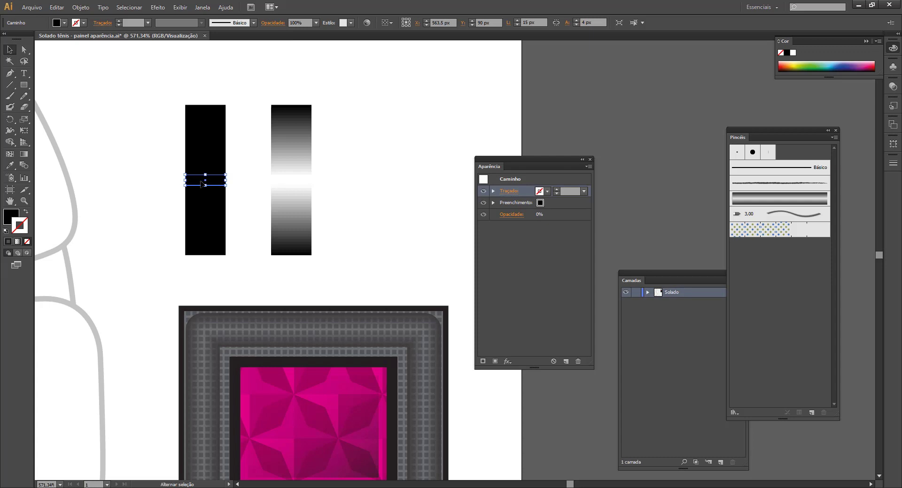
key(Left)
key(Left)
click(151, 165)
drag(151, 164, 176, 195)
Set the thin rectangle's opacity to 0% and select it on the artboard
click(274, 23)
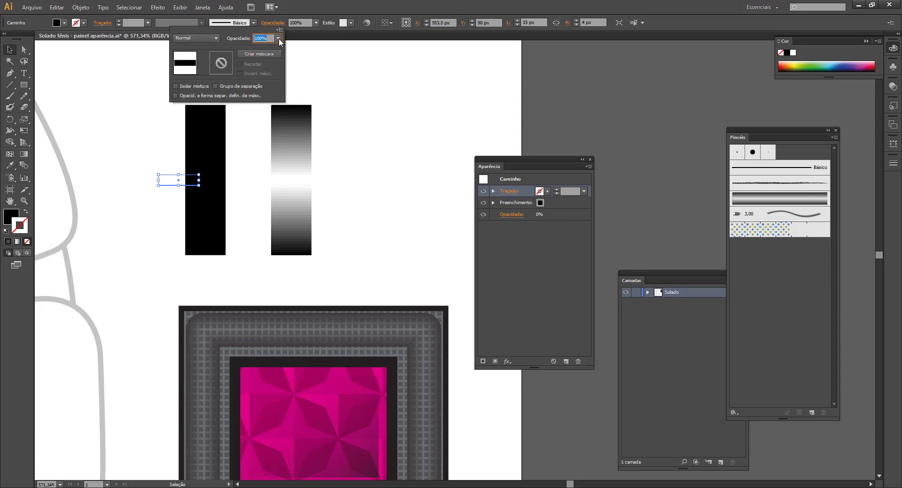
click(278, 39)
click(287, 48)
click(125, 131)
click(173, 187)
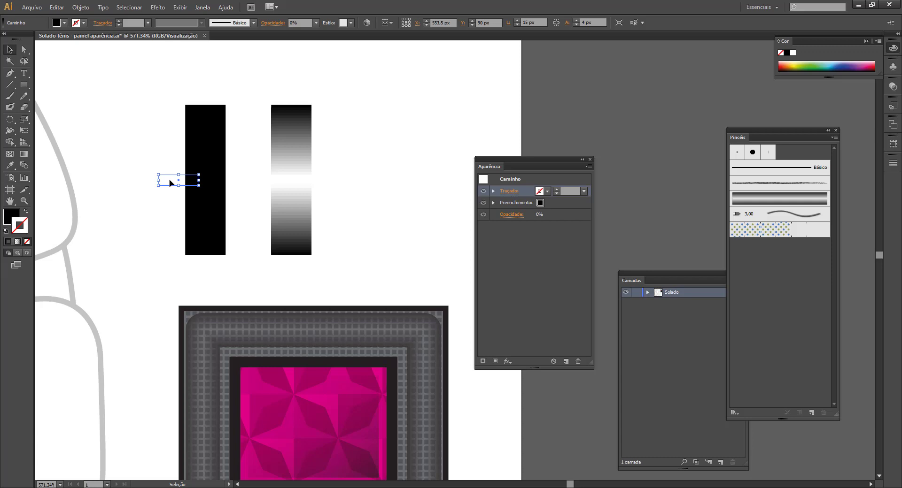
Select the finished black-to-transparent blend bar and review the Mesclar commands available for it
drag(170, 182, 282, 182)
click(283, 183)
drag(251, 155, 298, 196)
click(81, 7)
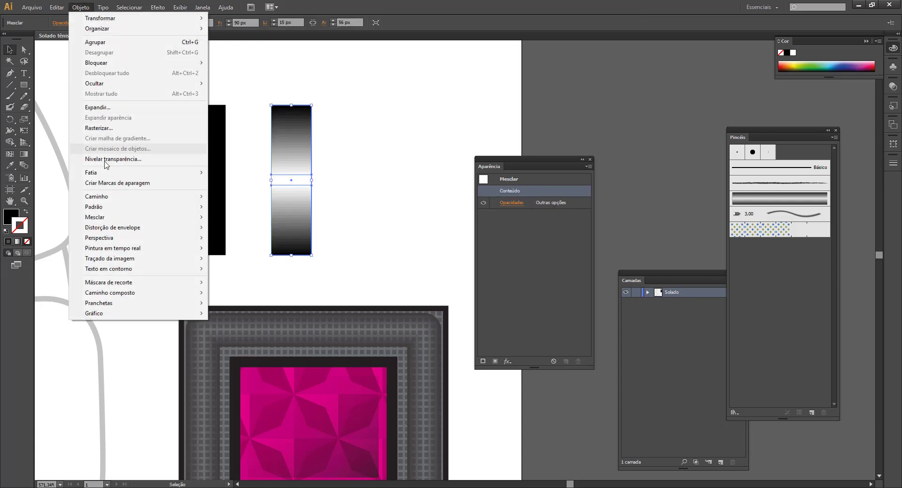
mouse_move(161, 218)
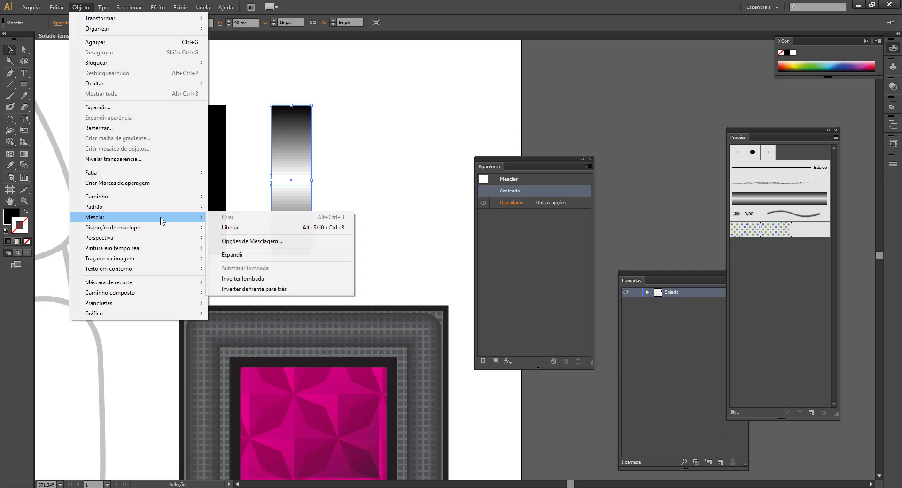
click(230, 228)
Move the transparent thin rectangle back onto the black bar's middle and create a blend from both shapes
click(171, 182)
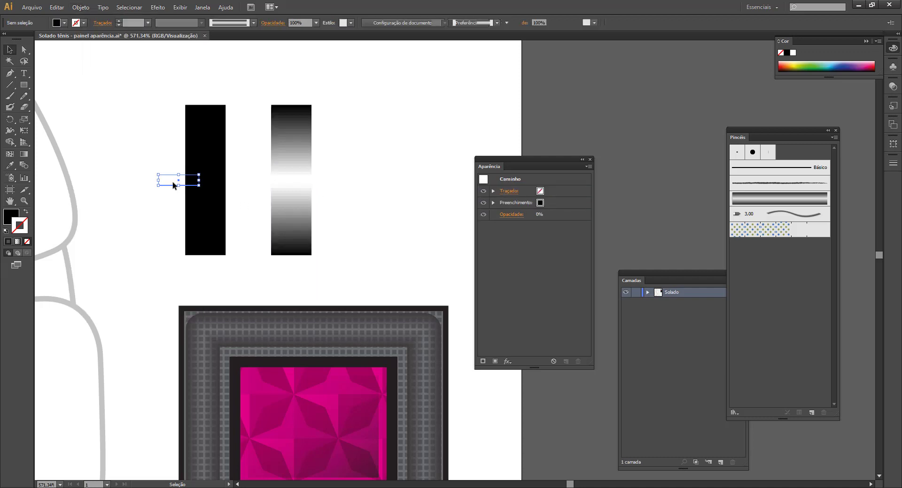
drag(170, 185, 197, 186)
drag(151, 157, 204, 192)
click(81, 7)
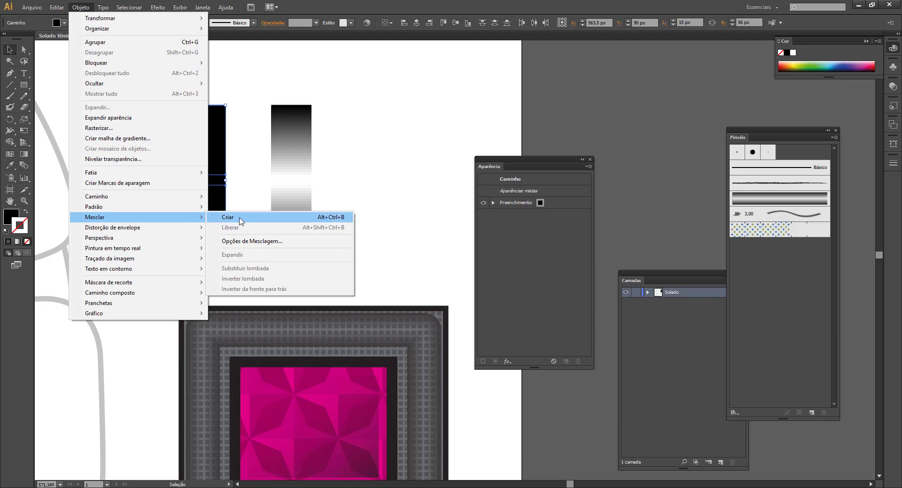
click(227, 219)
Preview the new blend's options and set its spacing to Distância especificada with 0,5 px
click(81, 7)
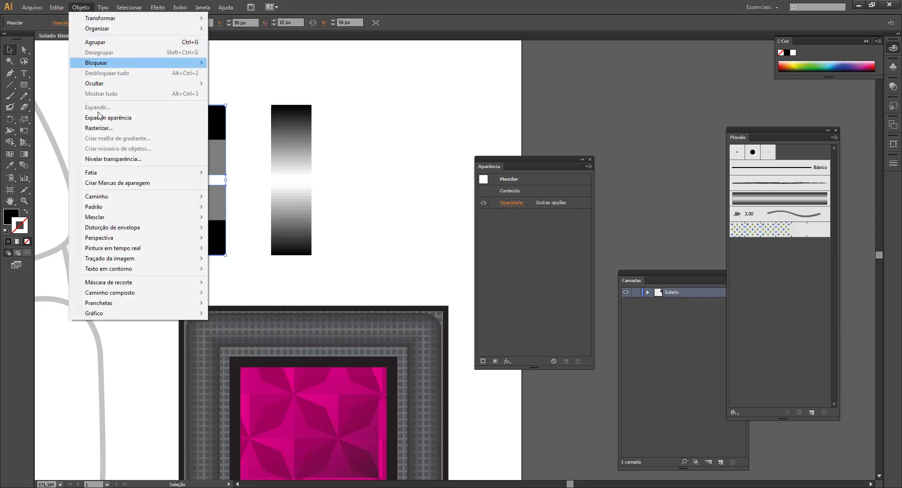
mouse_move(109, 217)
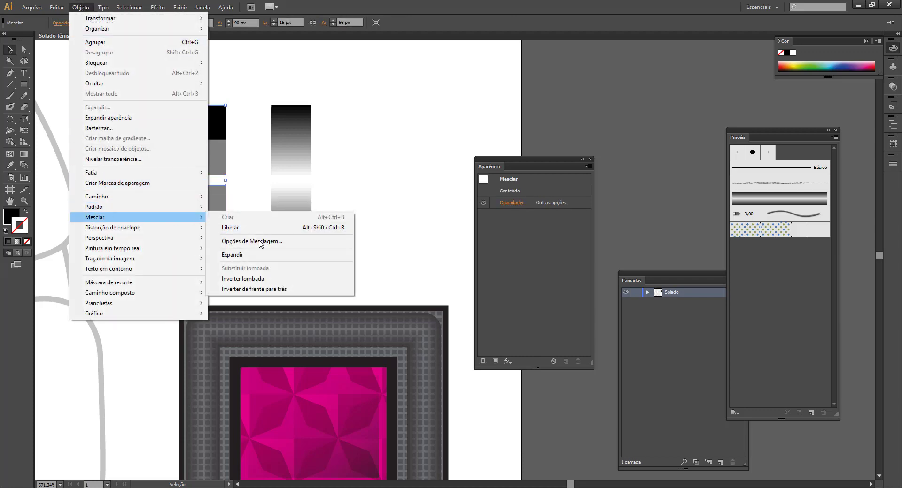
click(259, 242)
click(417, 144)
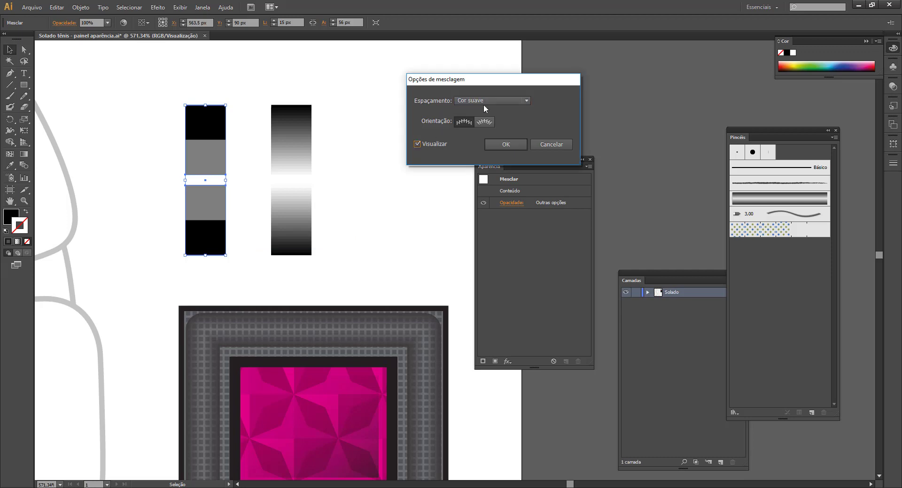
click(495, 101)
click(498, 133)
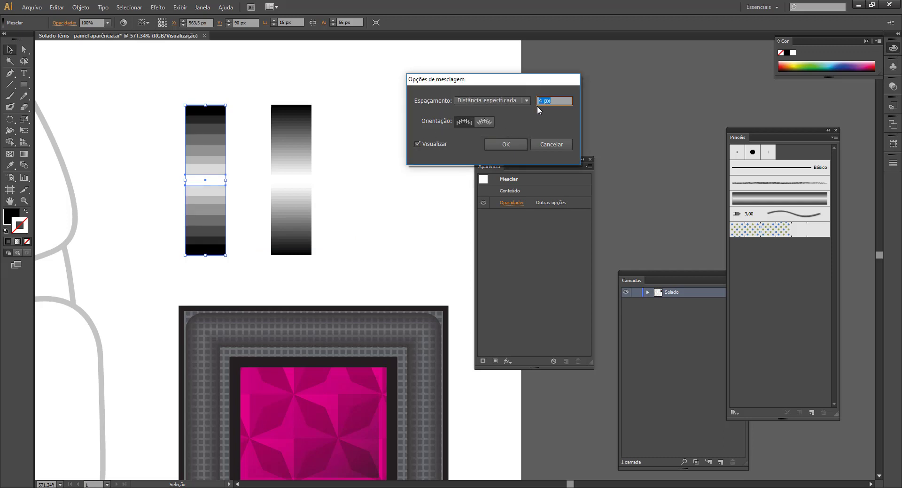
drag(541, 101, 534, 100)
text(0,5)
key(Tab)
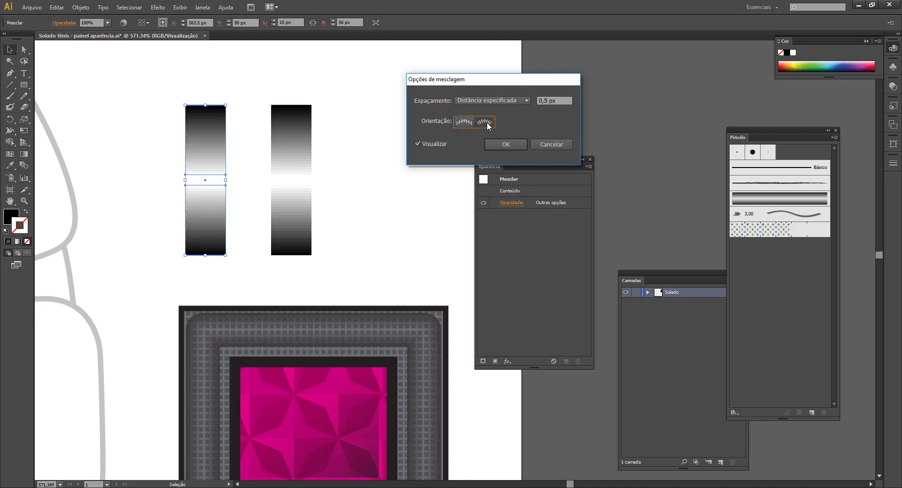
Reduce the blend's specified distance to 0,1 px and apply the blend options
click(544, 100)
drag(543, 100, 548, 101)
text(2)
key(Tab)
click(545, 100)
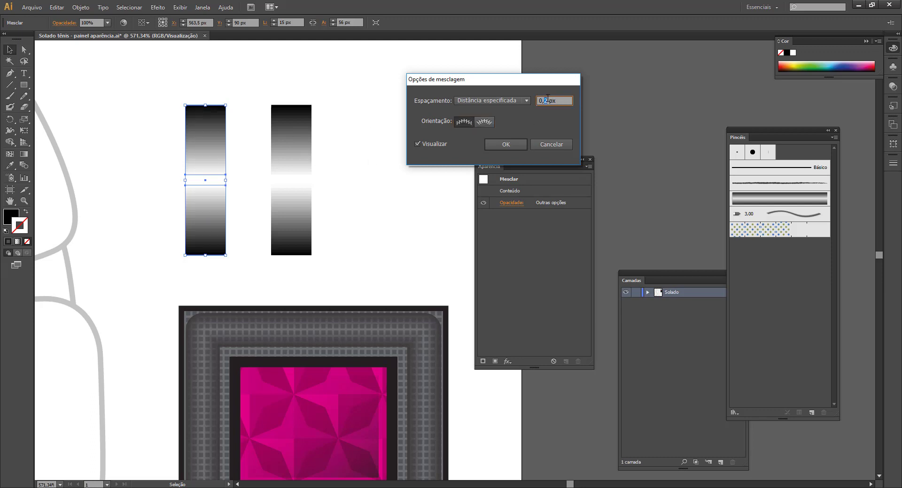
text(1)
click(501, 144)
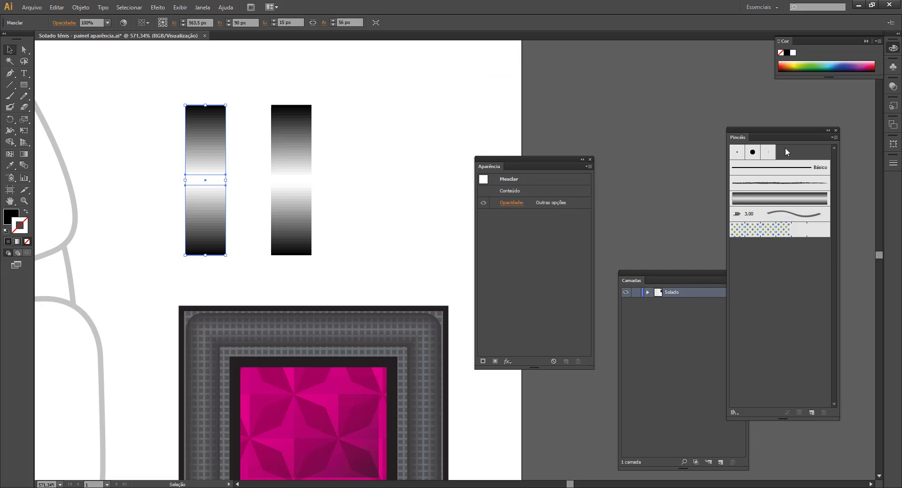
Deselect the blend and delete the Pincel blend brush, expanding the strokes that use it
click(611, 114)
click(772, 201)
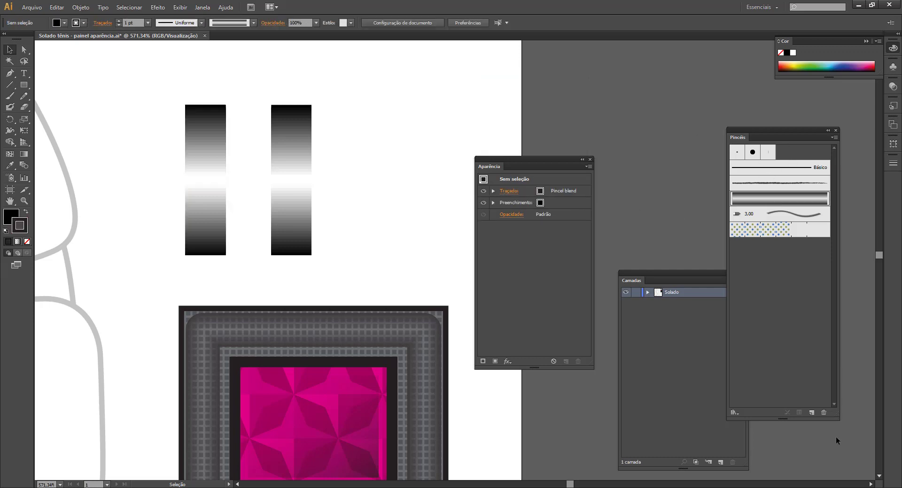
click(823, 413)
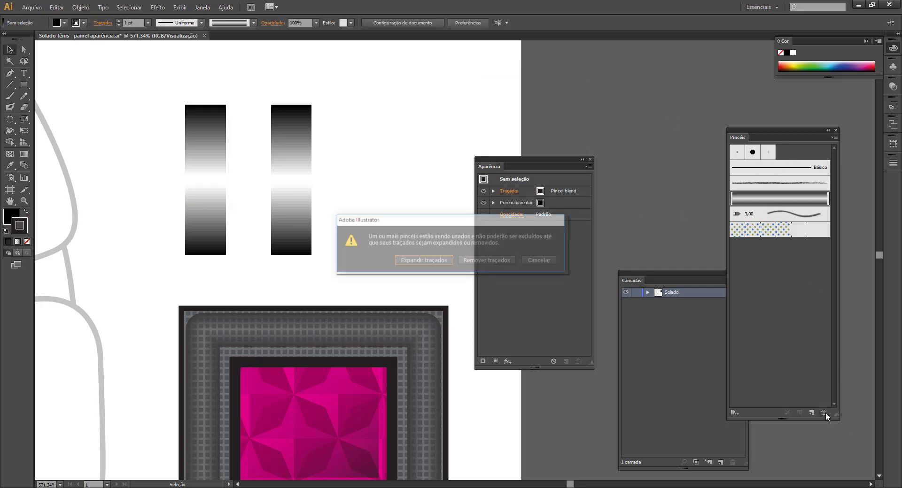
click(413, 261)
Start a new artistic brush (Pincel artístico) from the second black-to-transparent blend bar
drag(772, 130, 394, 97)
drag(458, 384, 455, 310)
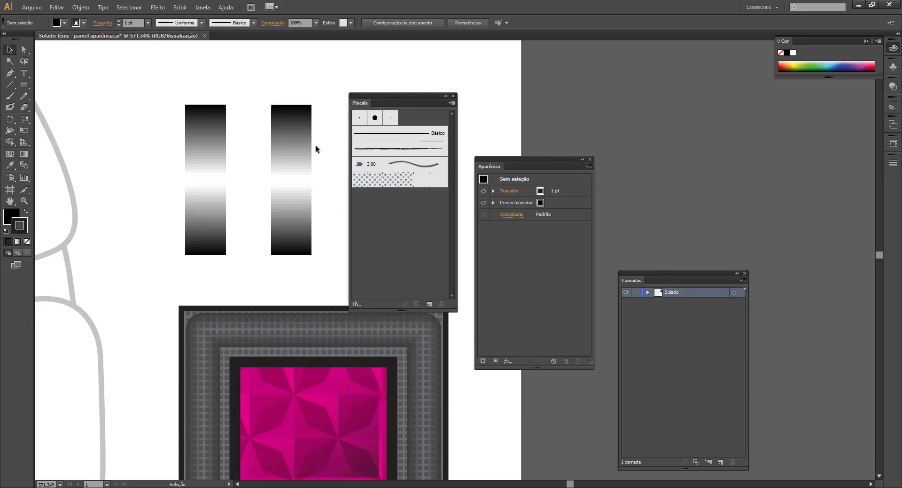
click(292, 206)
drag(286, 187, 369, 207)
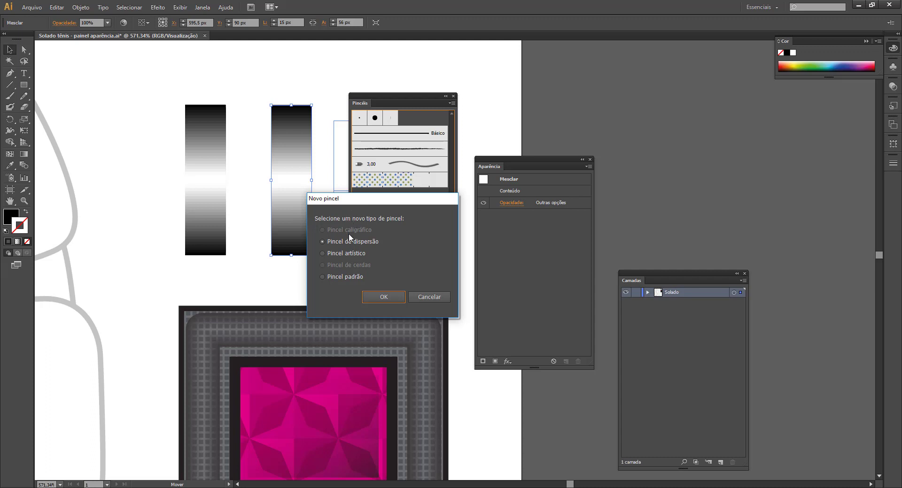
click(334, 253)
click(383, 297)
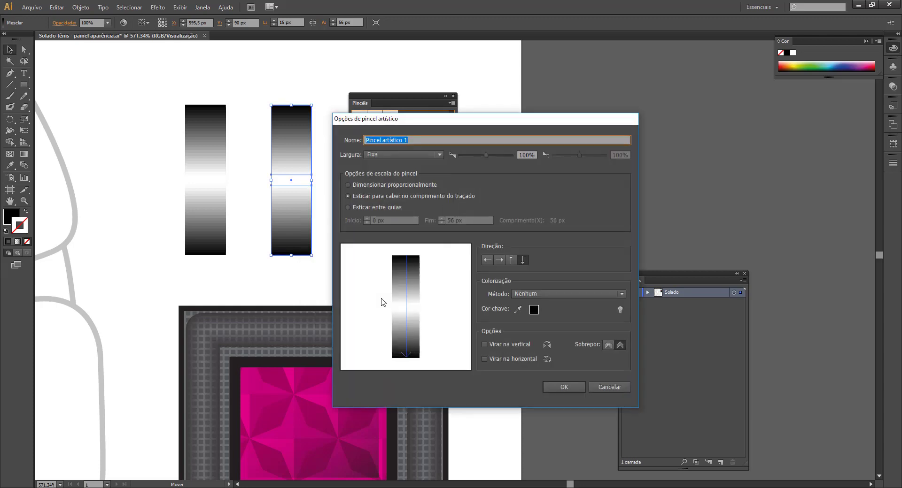
Set the artistic brush's direction to run across the bar from left to right, its width to 44%, and create it
drag(415, 122, 539, 99)
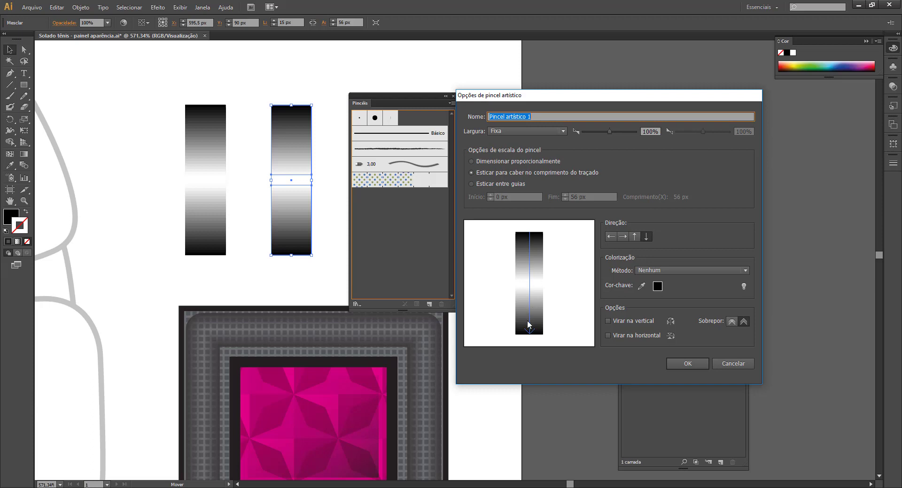
click(621, 241)
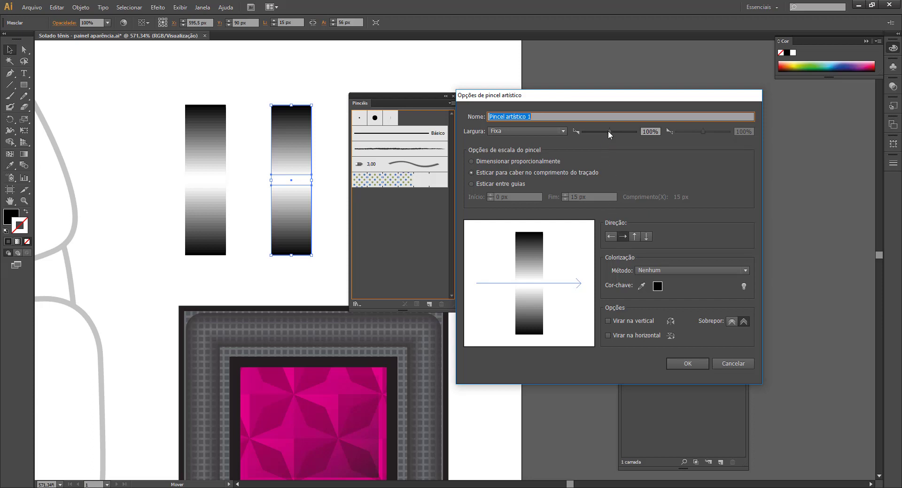
drag(608, 131, 593, 132)
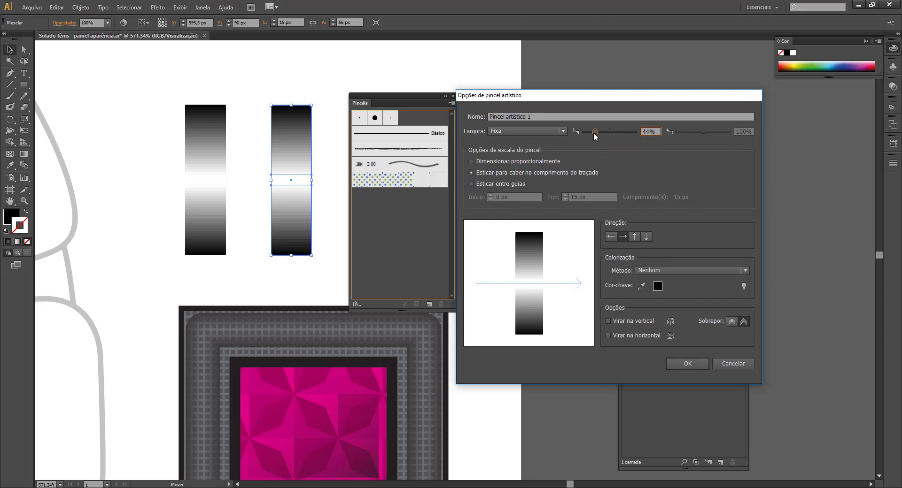
click(686, 365)
click(648, 134)
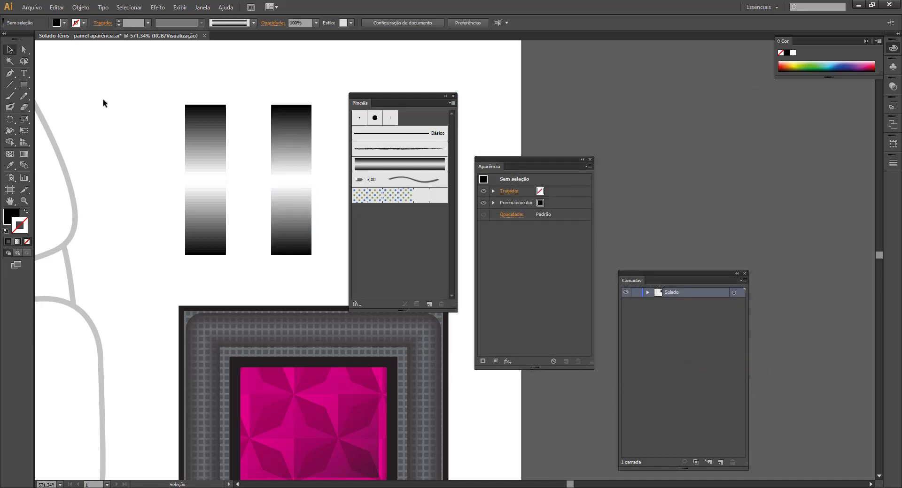
Draw an unfilled, black-stroked test rectangle about 50 x 58 px near the blend bars and apply the new blend brush to it
drag(24, 85, 52, 88)
click(27, 212)
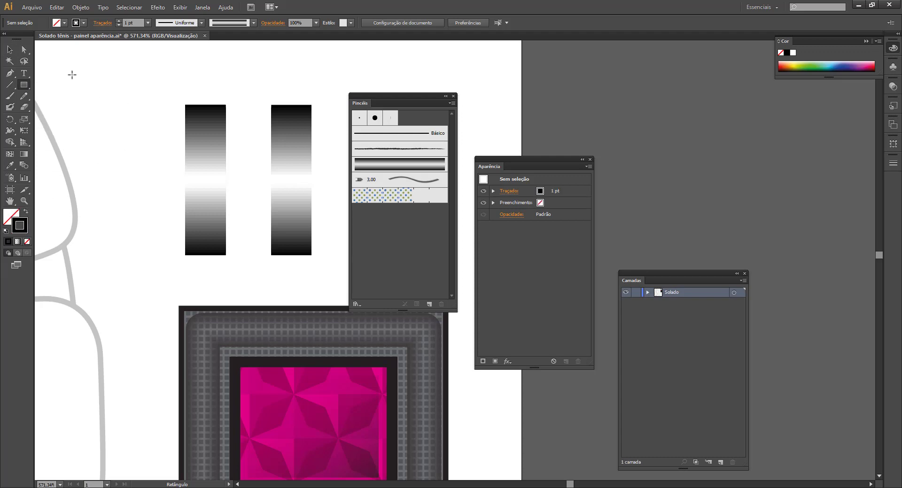
drag(72, 75, 205, 230)
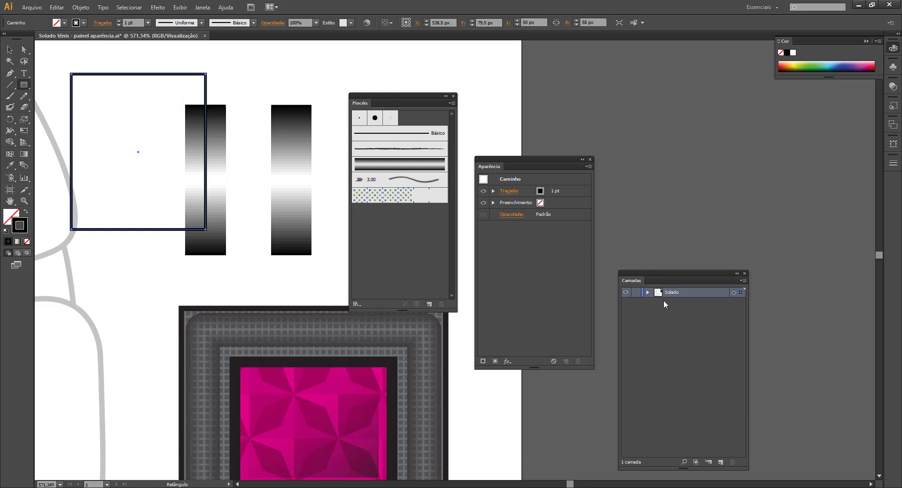
click(376, 168)
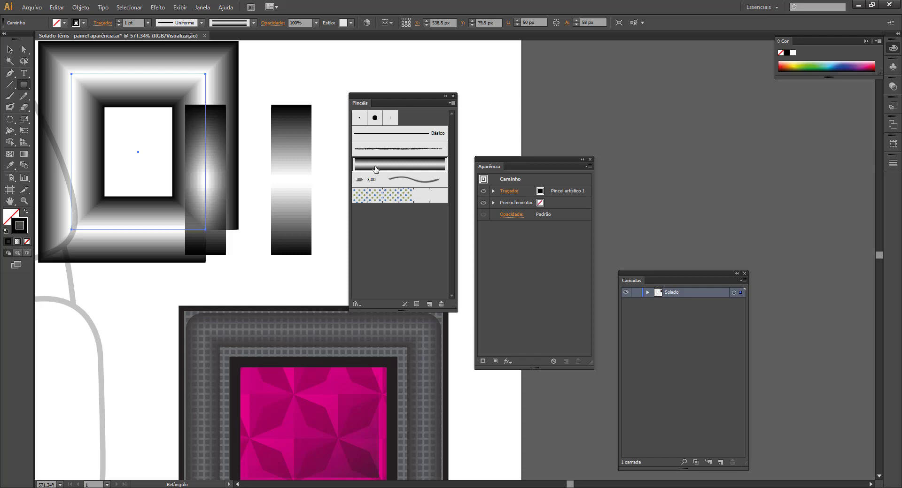
Reduce the blend brush's fixed width to 11% and apply the change to existing strokes
double_click(385, 167)
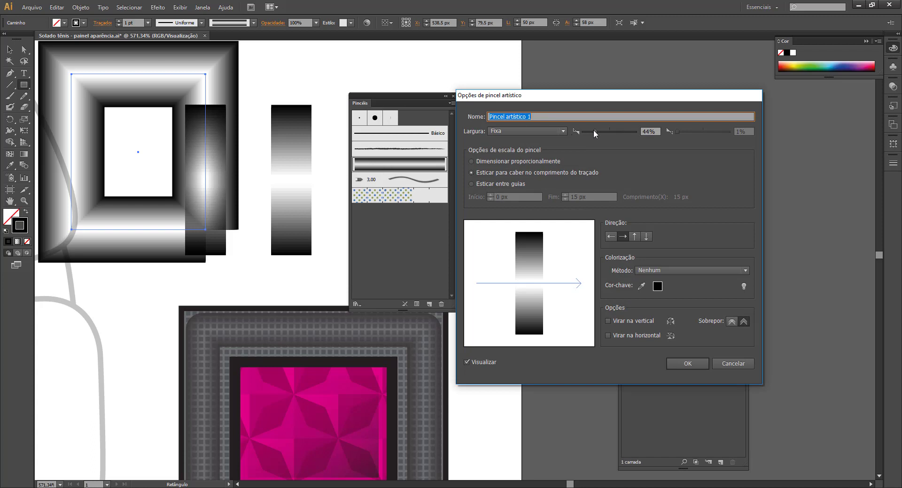
drag(593, 131, 586, 135)
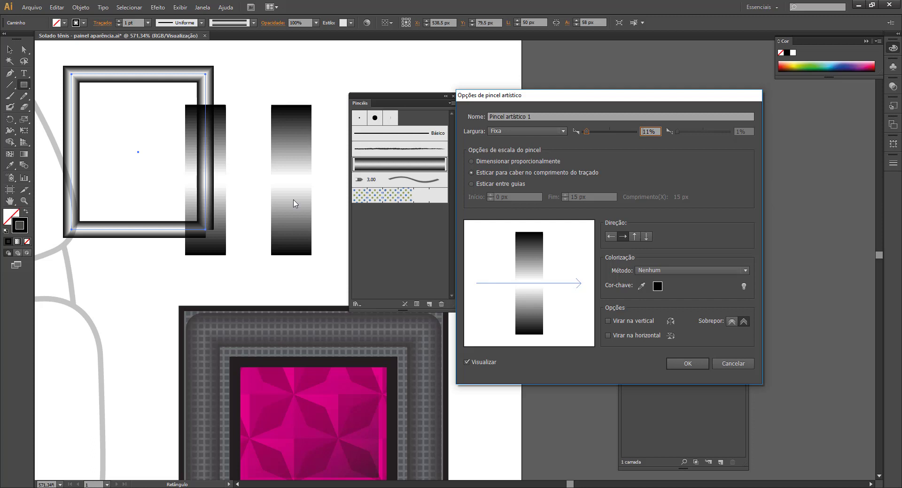
click(687, 364)
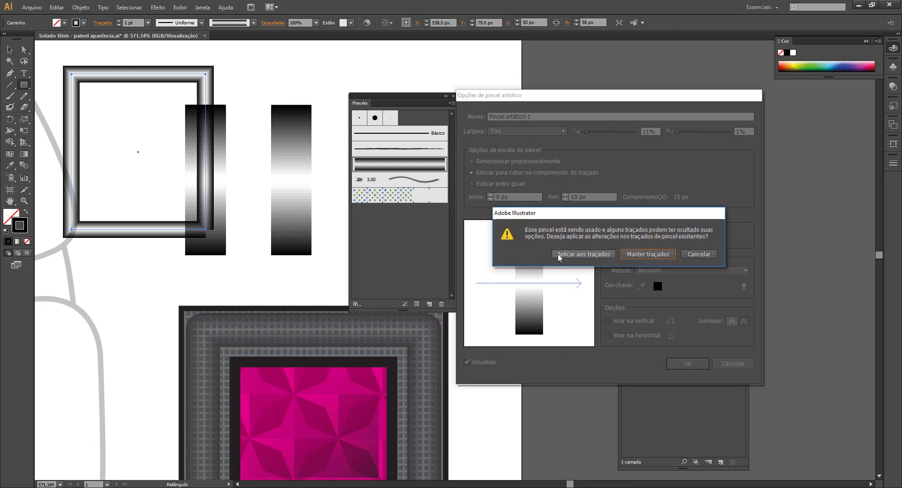
click(576, 258)
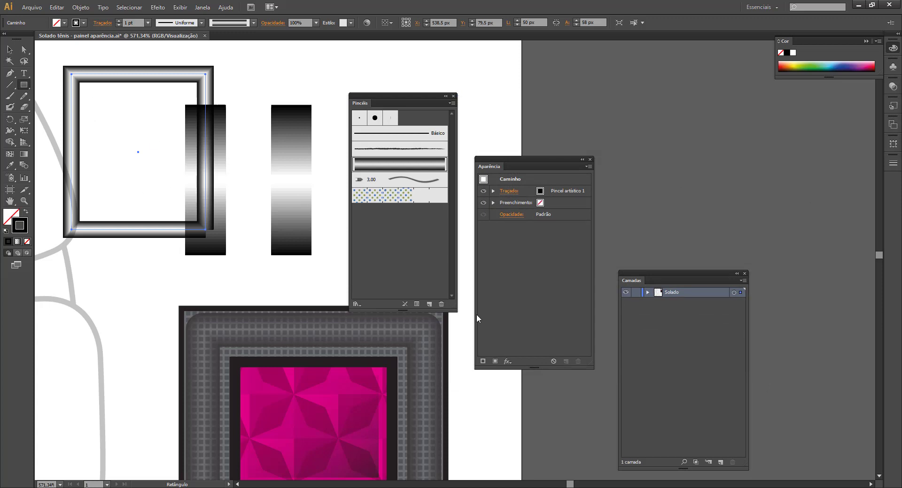
Clear the floating brush and appearance settings off the sole drawing and move the brushed rectangle to the artboard's outer edge
ctrl+alt+click(451, 318)
ctrl+alt+click(292, 335)
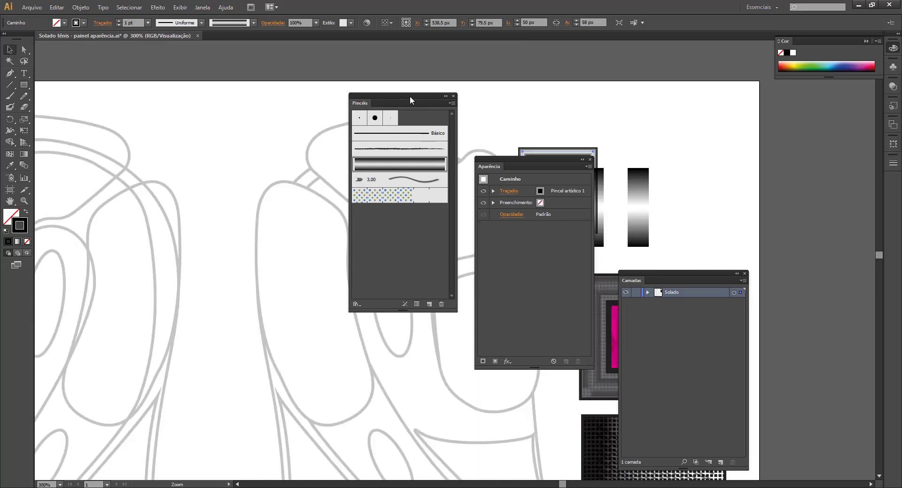
click(403, 265)
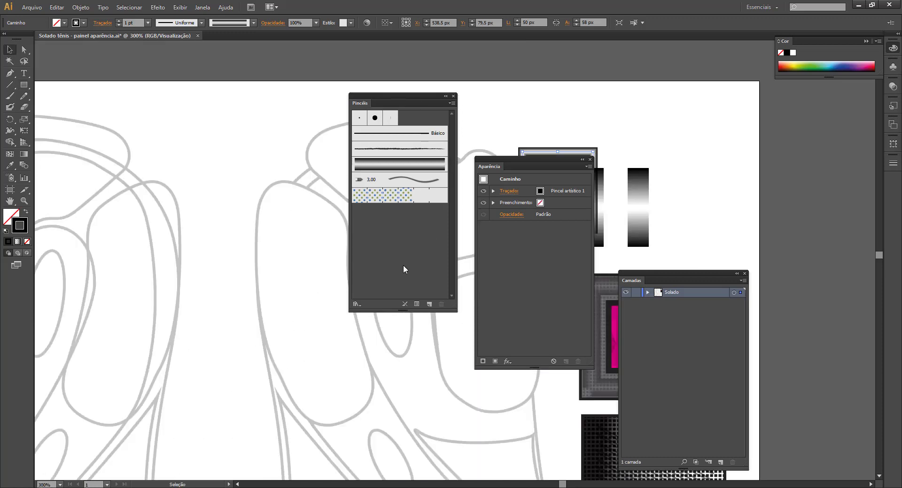
ctrl+alt+click(294, 370)
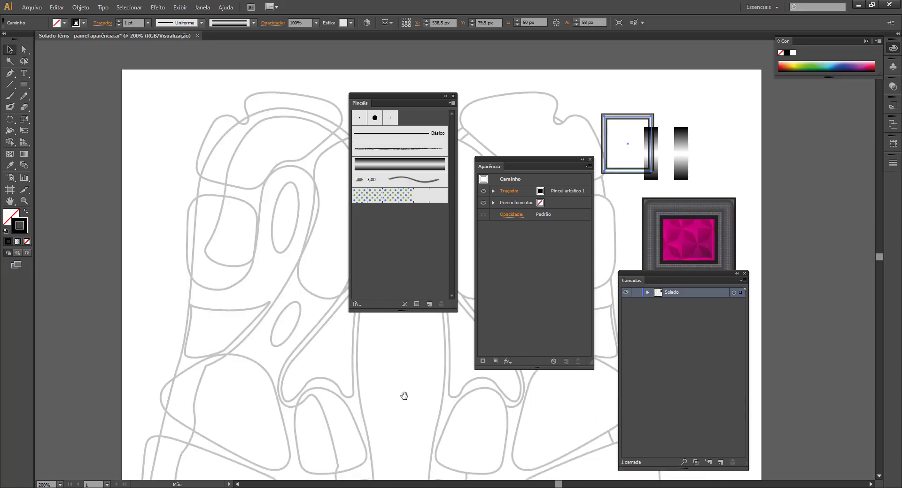
drag(404, 395, 300, 374)
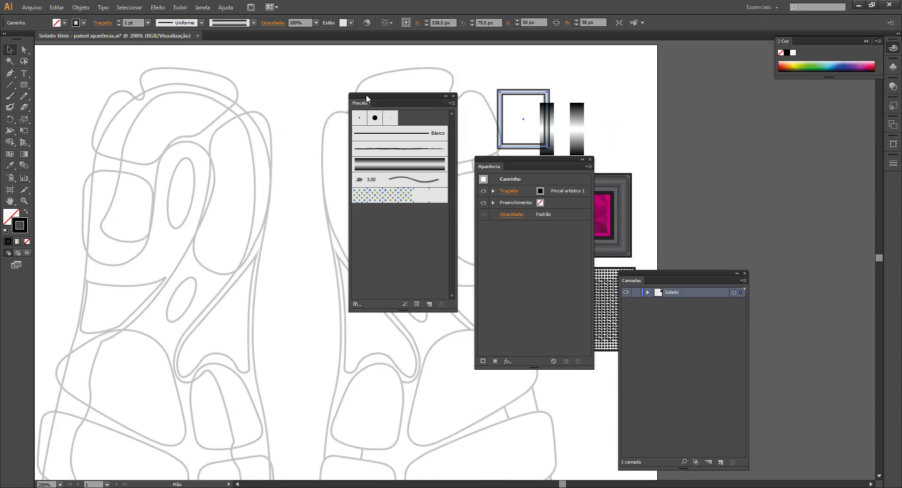
drag(366, 97, 739, 139)
drag(488, 168, 730, 324)
drag(546, 92, 688, 82)
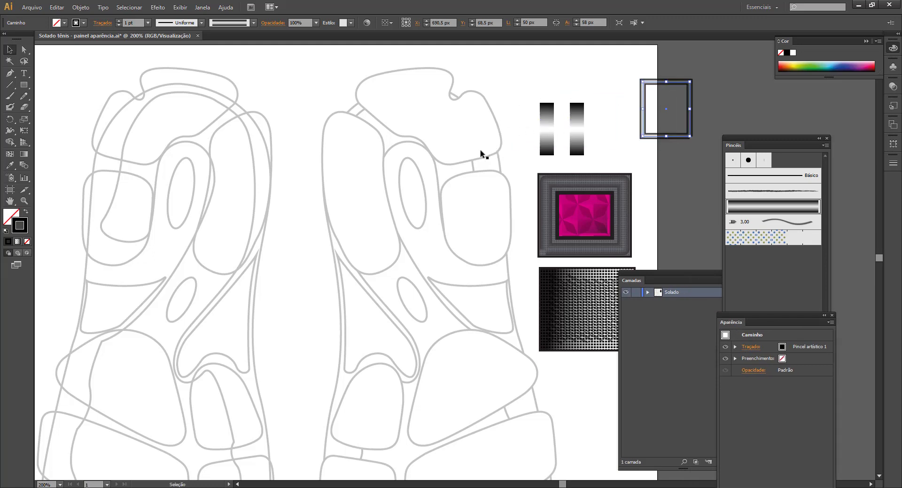
Move the brushed rectangle back onto the artboard beside the two blend bars
click(469, 189)
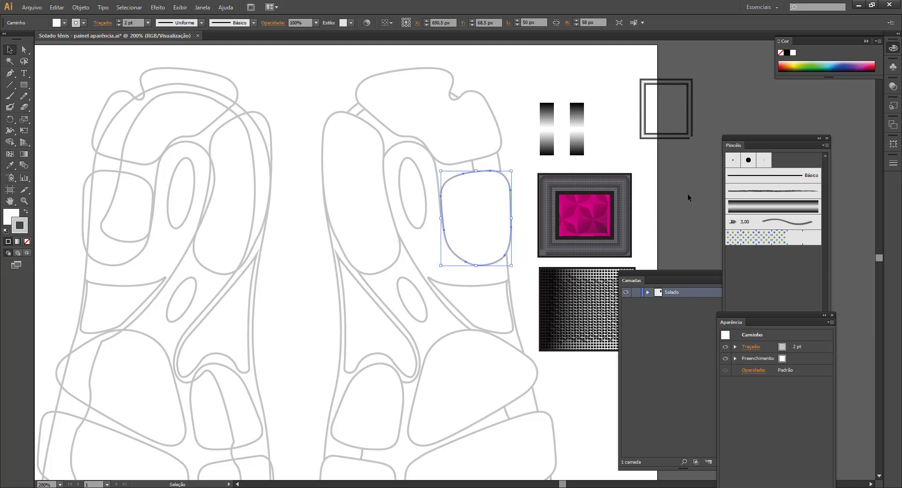
click(725, 107)
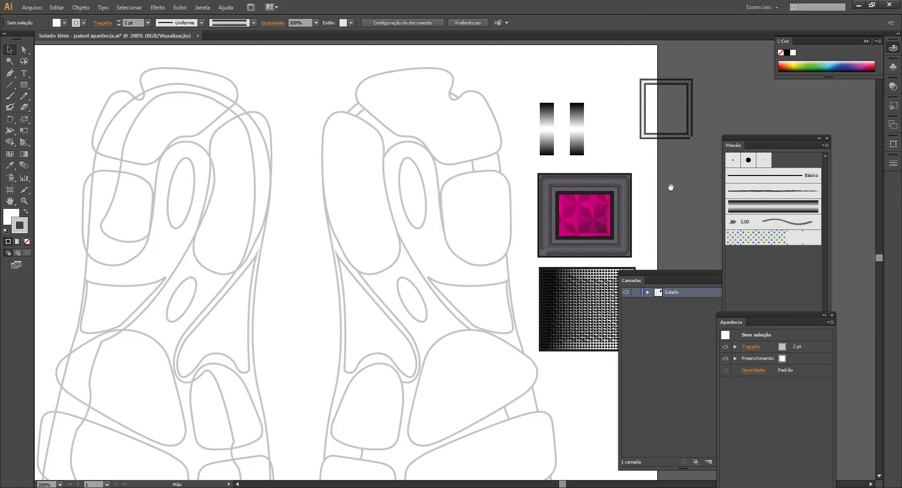
drag(654, 145, 471, 157)
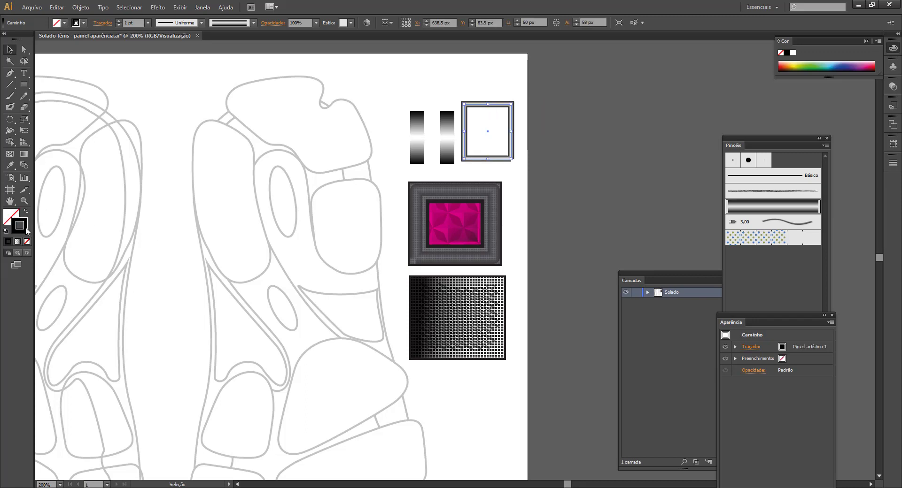
Change the brushed rectangle's stroke colour to pure red, FF0000
key(ctrl+space)
drag(338, 61, 599, 242)
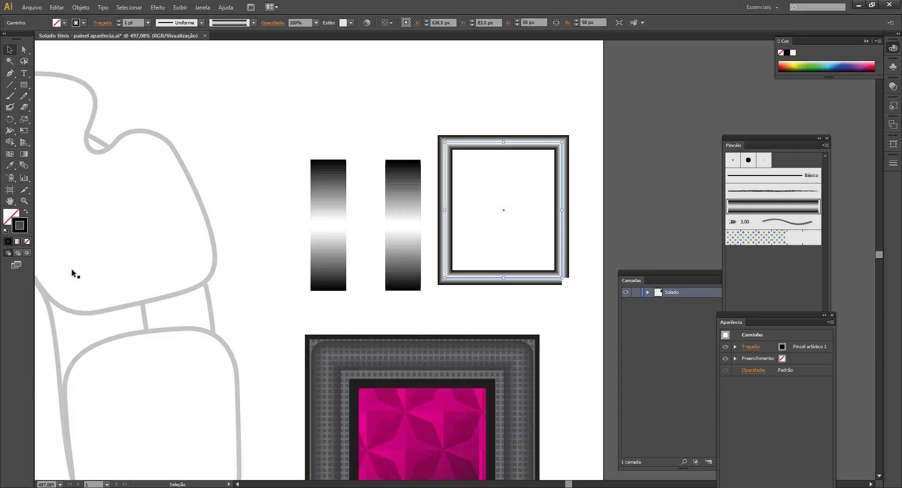
double_click(25, 232)
drag(467, 125, 481, 89)
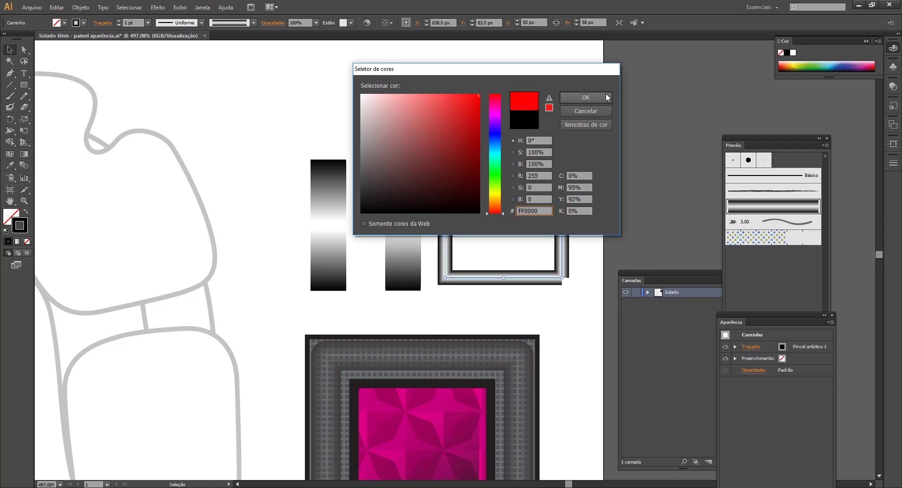
click(586, 98)
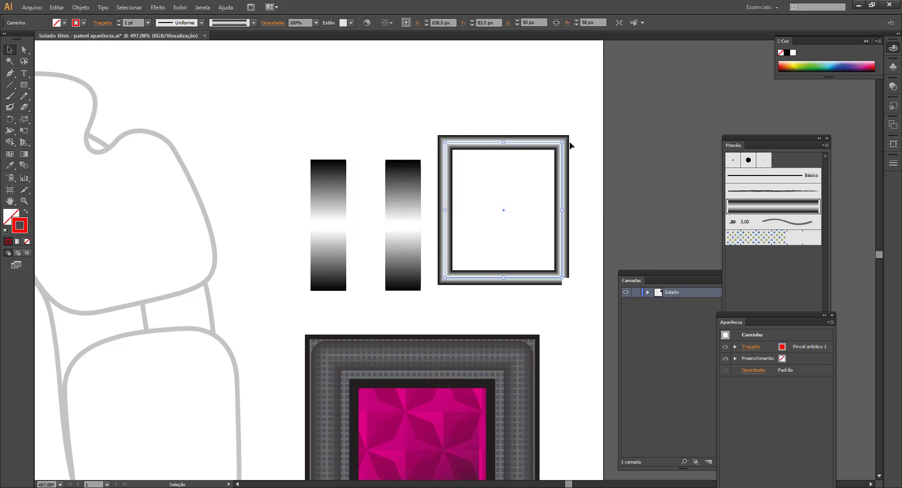
Set the blend brush's colorization method to Tons and apply the change to existing strokes
double_click(756, 206)
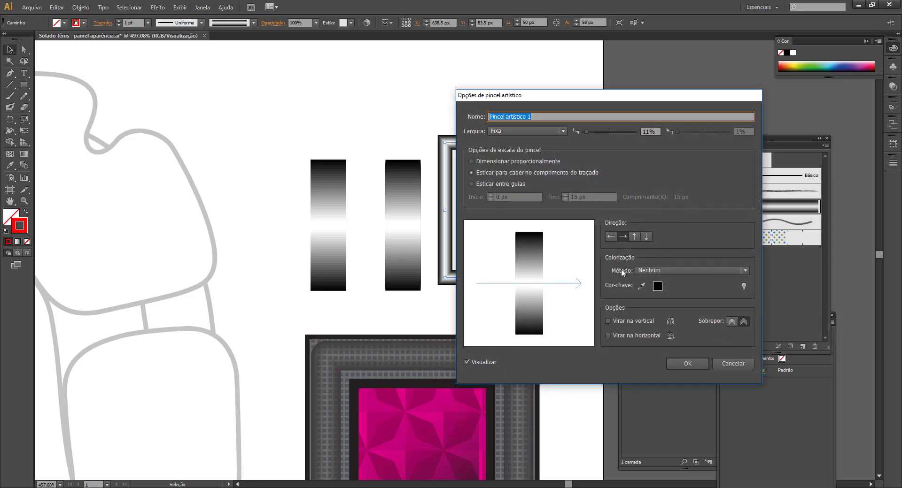
click(655, 270)
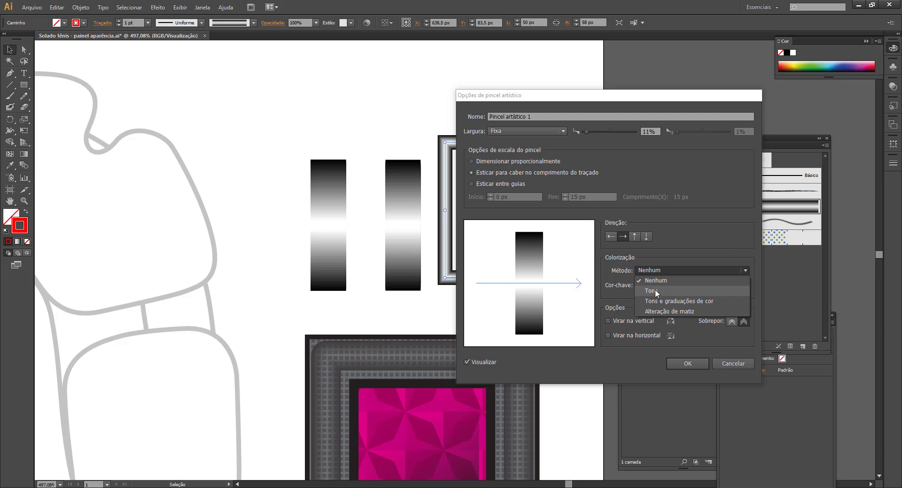
click(656, 292)
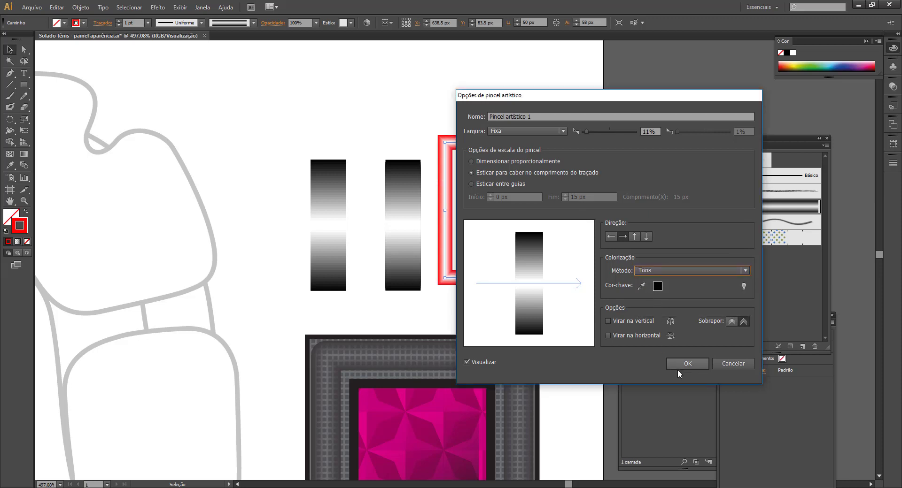
click(687, 364)
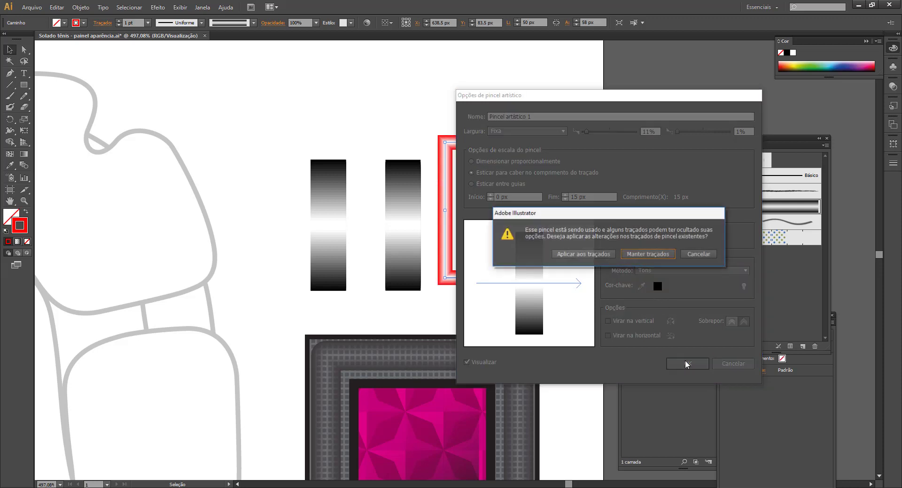
click(584, 256)
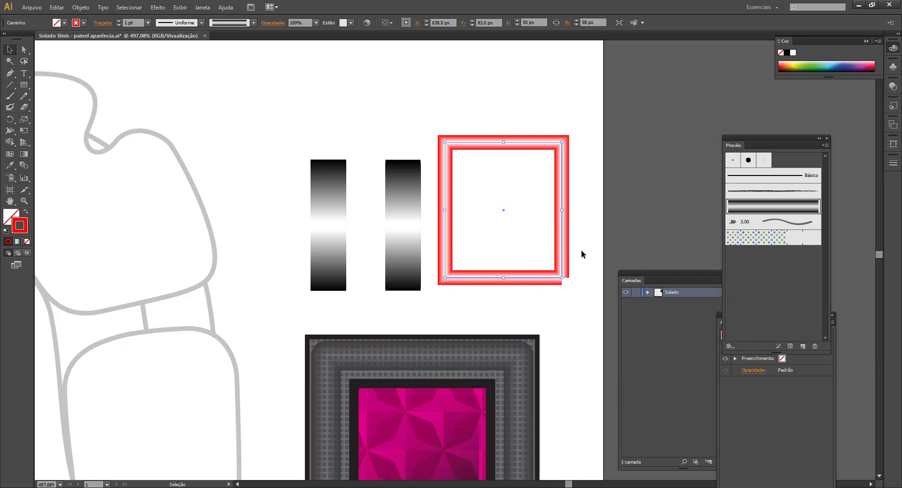
Delete the red brushed test rectangle beside the blend bars
click(513, 111)
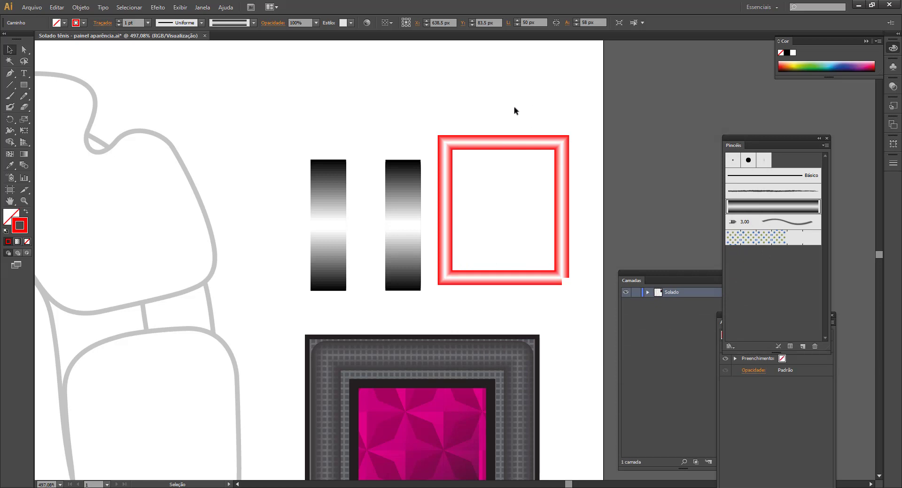
click(535, 182)
key(Delete)
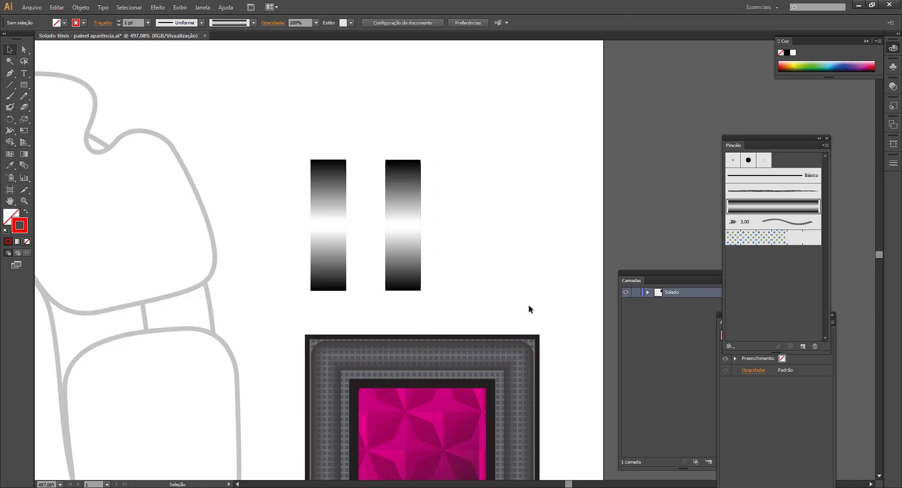
Select the magenta sample group and place the appearance and brush lists close beside it for inspection
scroll(509, 195, down, 5)
click(472, 220)
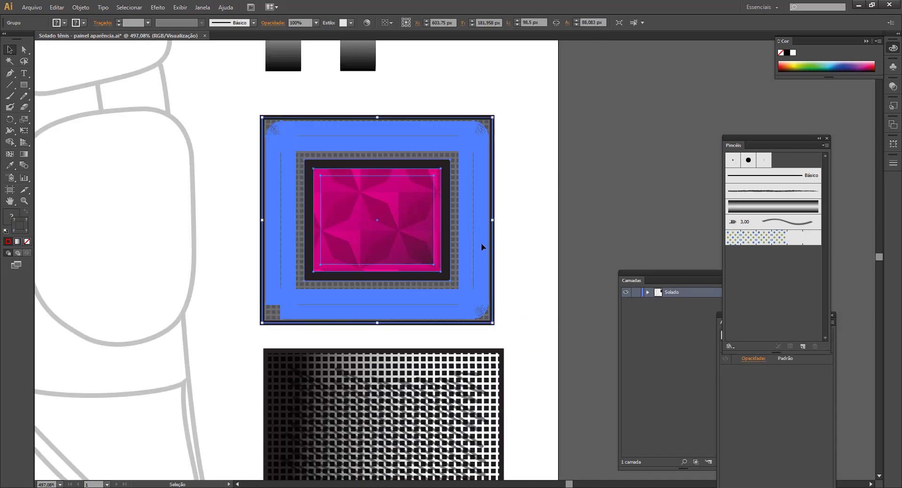
click(549, 227)
click(486, 154)
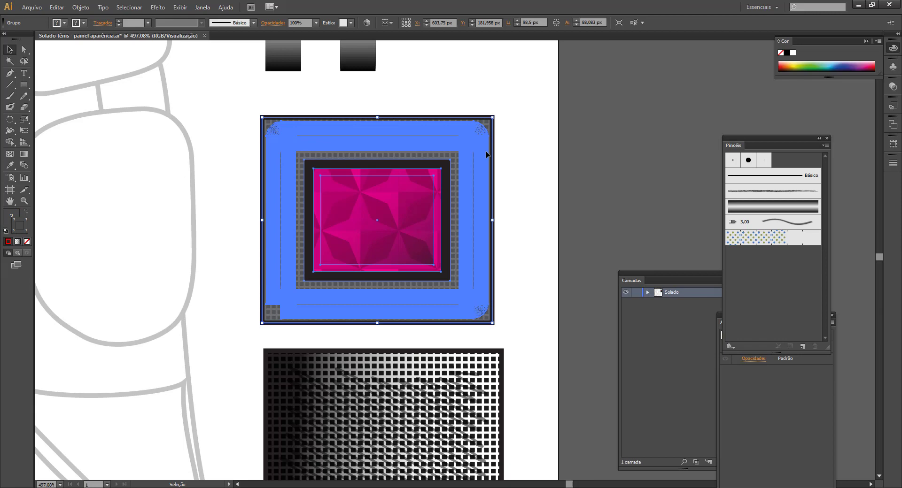
click(505, 121)
click(493, 123)
mouse_move(743, 145)
mouse_down()
mouse_move(606, 206)
mouse_move(614, 342)
mouse_up()
drag(773, 315, 642, 97)
click(489, 147)
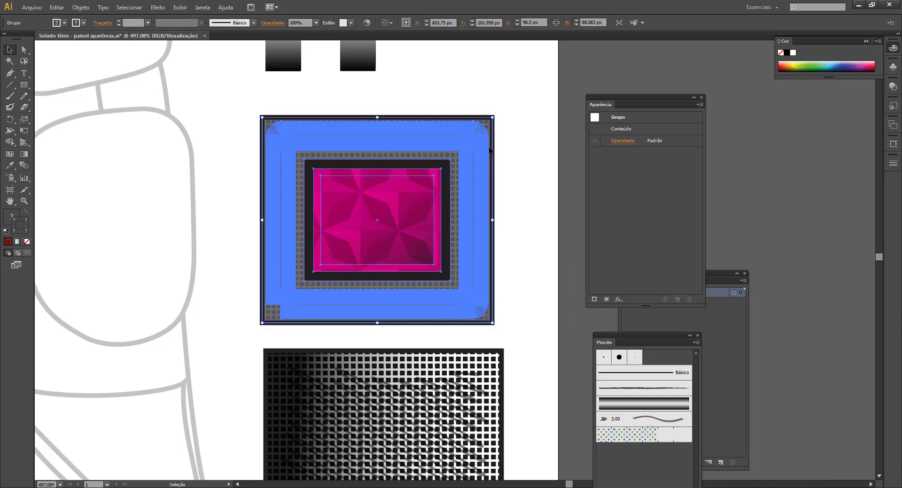
Replace the magenta sample group with the copied styled rectangle above the mesh sample, reducing its height to about 78 px
key(Delete)
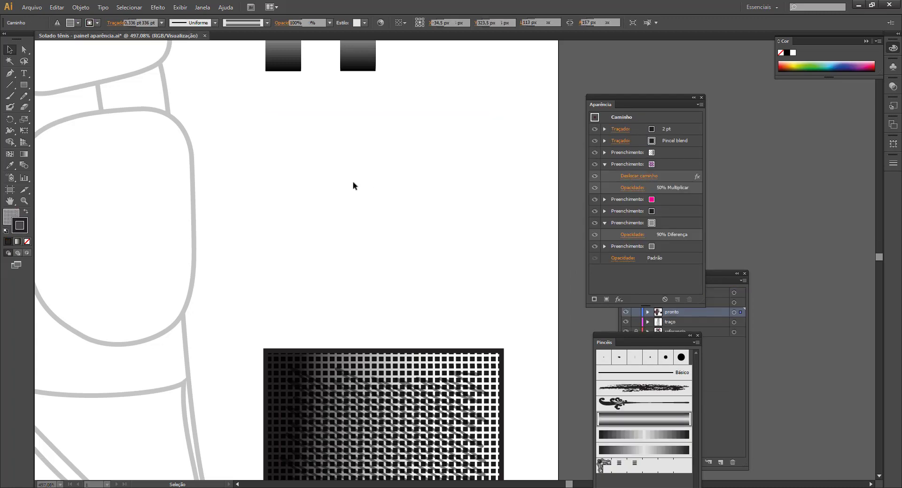
key(ctrl+v)
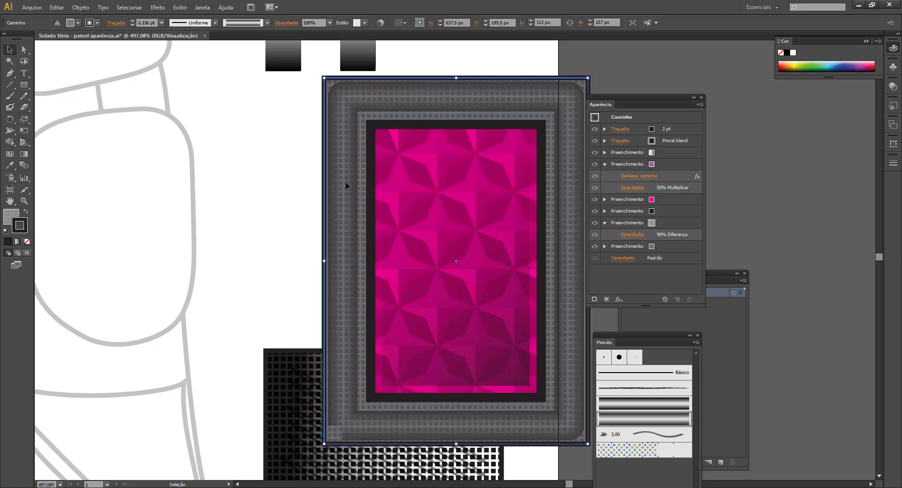
drag(345, 184, 286, 198)
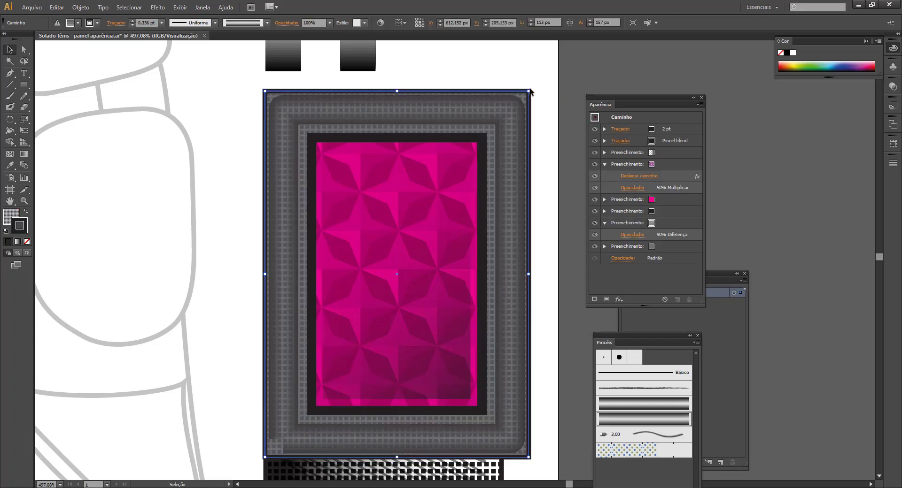
drag(397, 457, 394, 274)
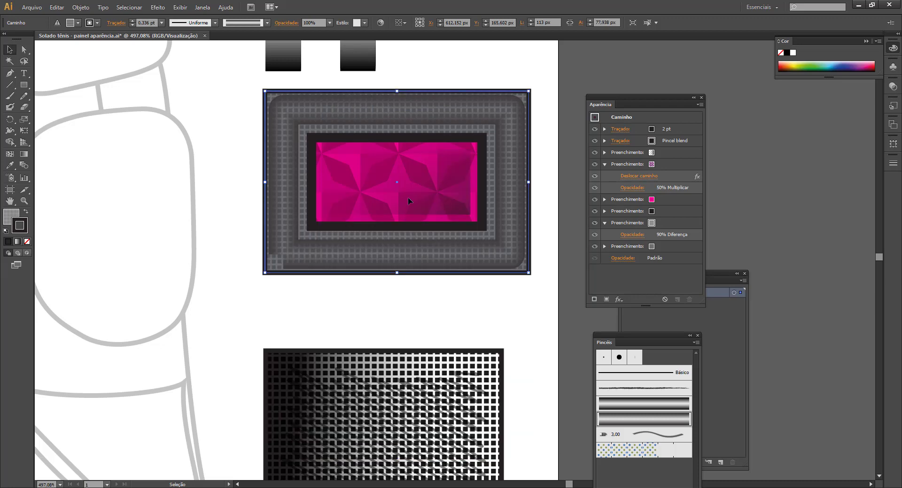
click(689, 141)
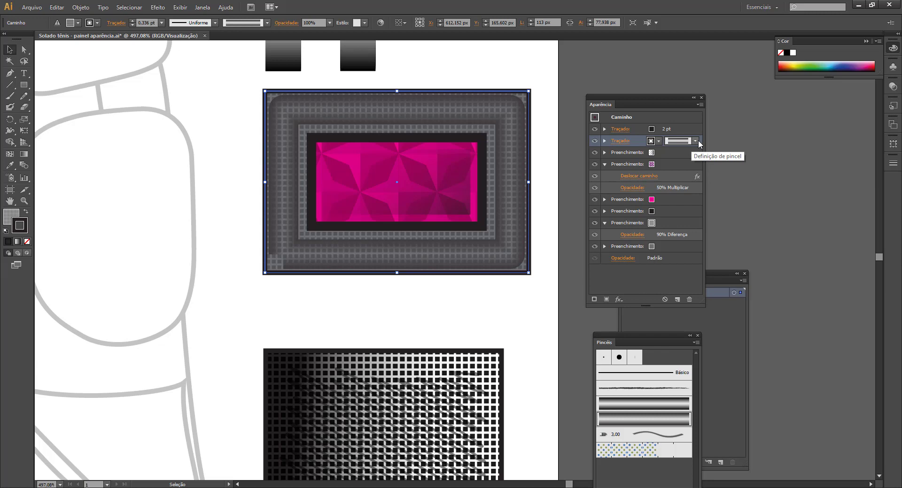
click(441, 73)
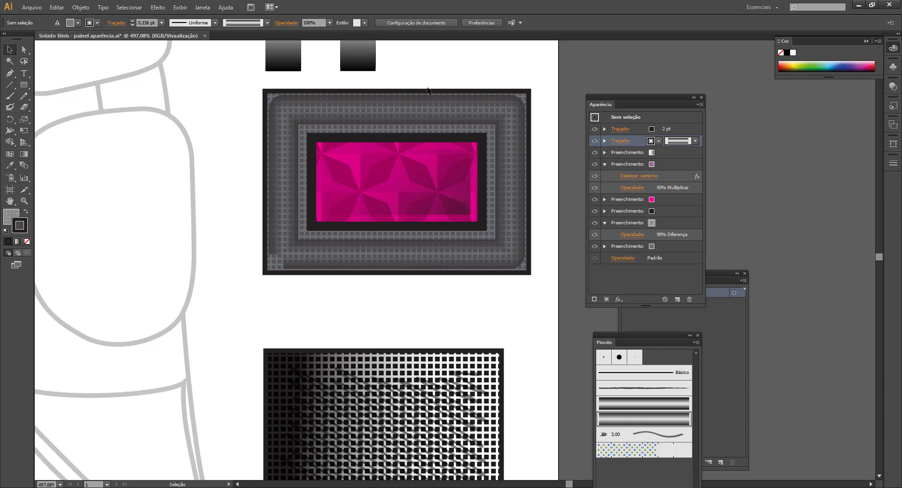
Draw a sky-blue-filled square about 57 px wide beside the two gradient bars, above the magenta sample
drag(474, 314, 413, 387)
ctrl+alt+click(470, 291)
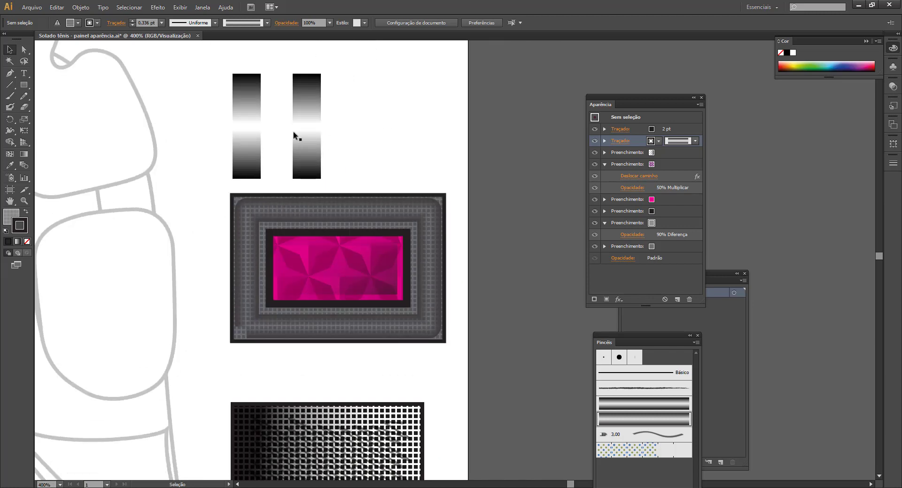
click(24, 85)
click(97, 22)
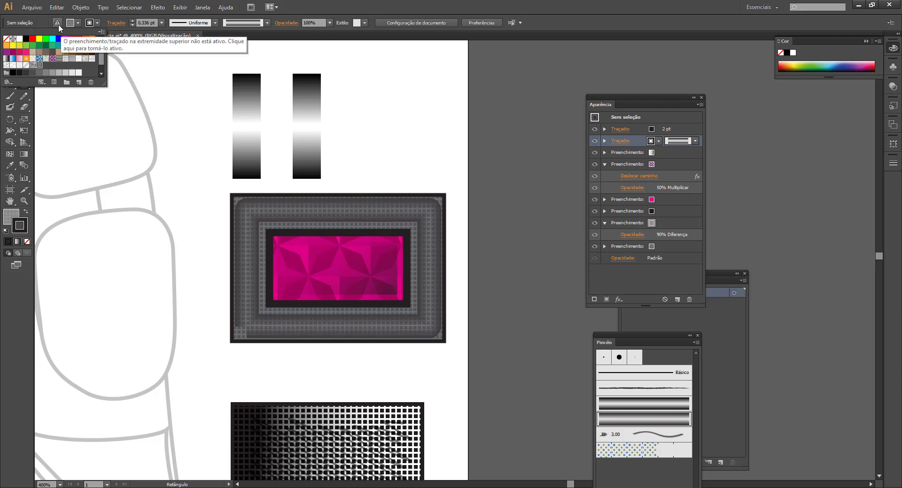
click(66, 45)
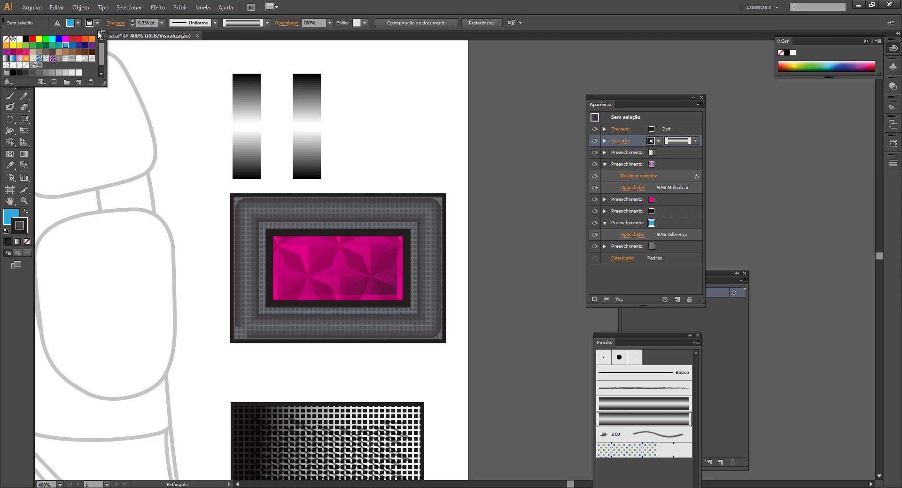
click(412, 102)
drag(357, 67, 465, 174)
click(9, 50)
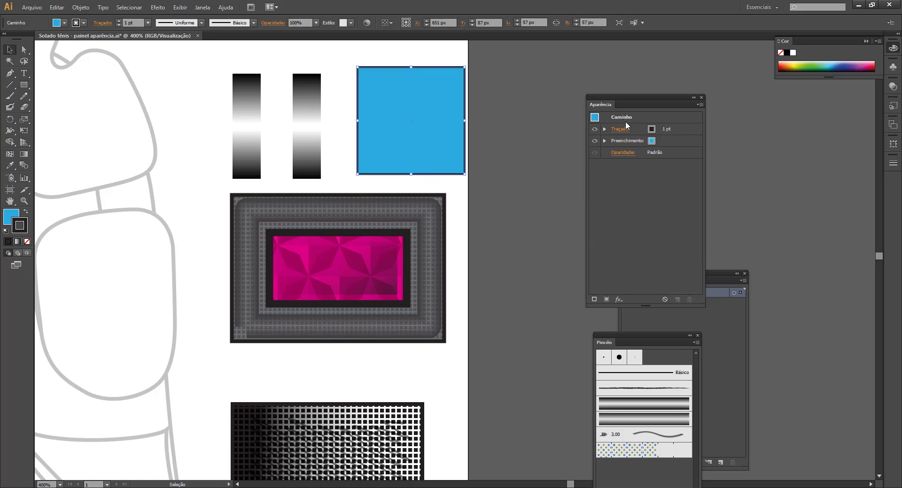
Add a second fill to the blue square and place its appearance list over the sneaker outline, beside the gradient bars
click(667, 142)
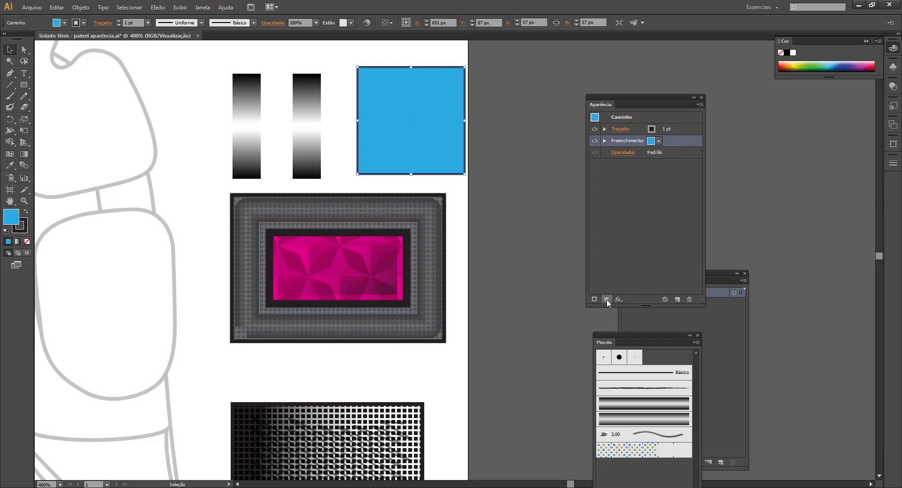
click(658, 141)
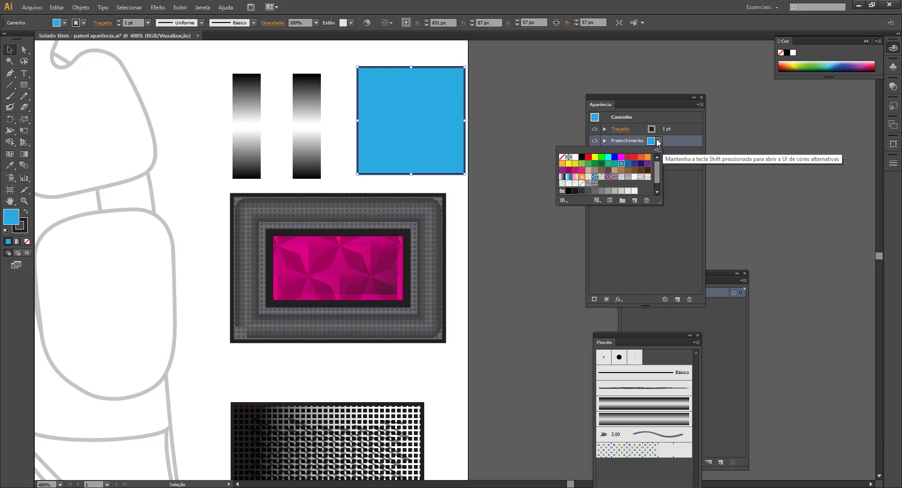
click(657, 151)
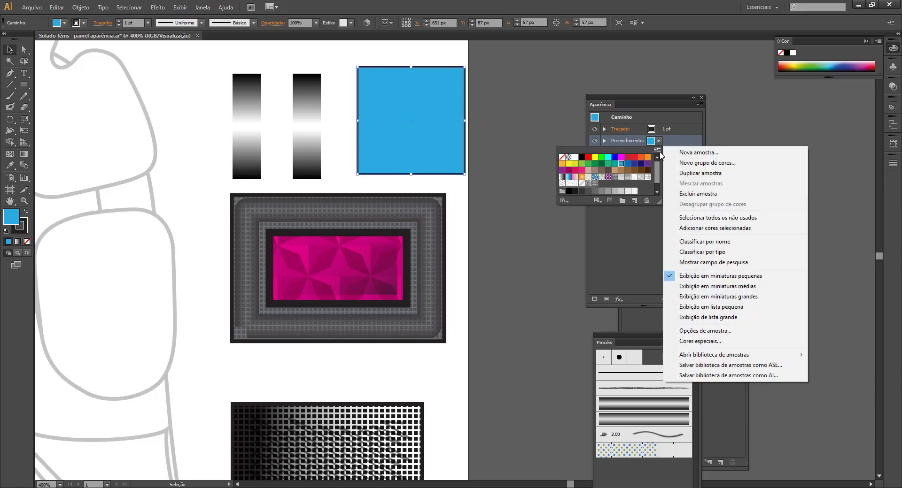
mouse_move(709, 357)
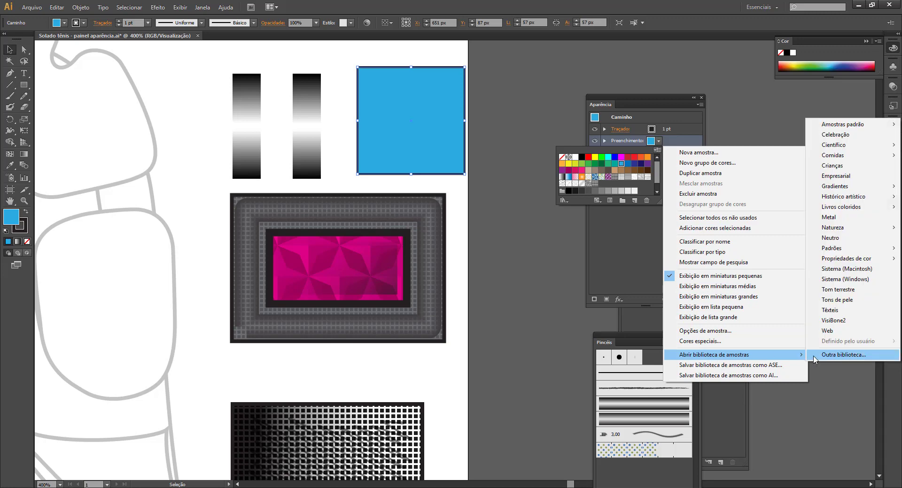
key(Escape)
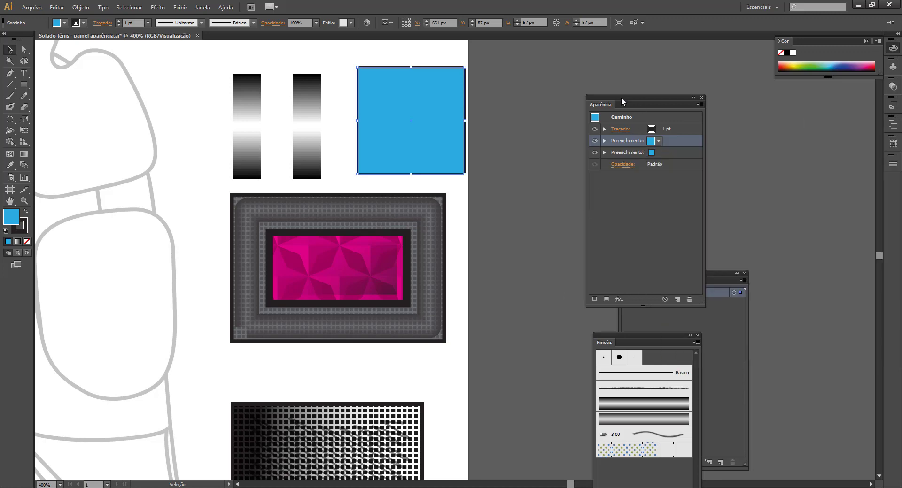
drag(600, 107, 121, 108)
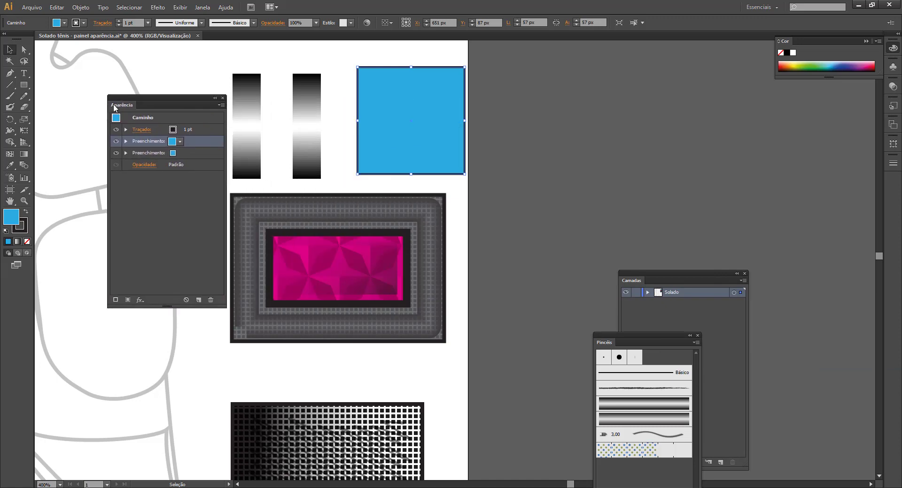
Open the Texturas de gráficos básicos swatch library for the square's upper fill and place it beside the square
click(179, 142)
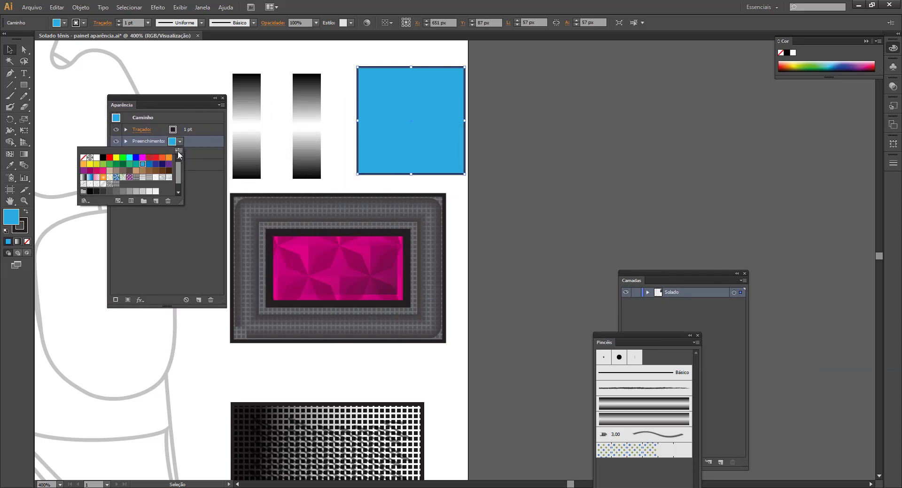
click(178, 151)
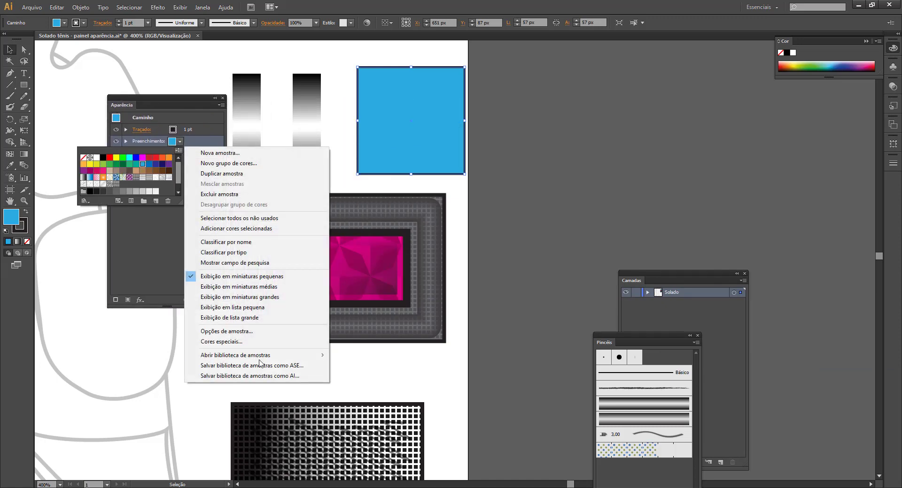
mouse_move(260, 355)
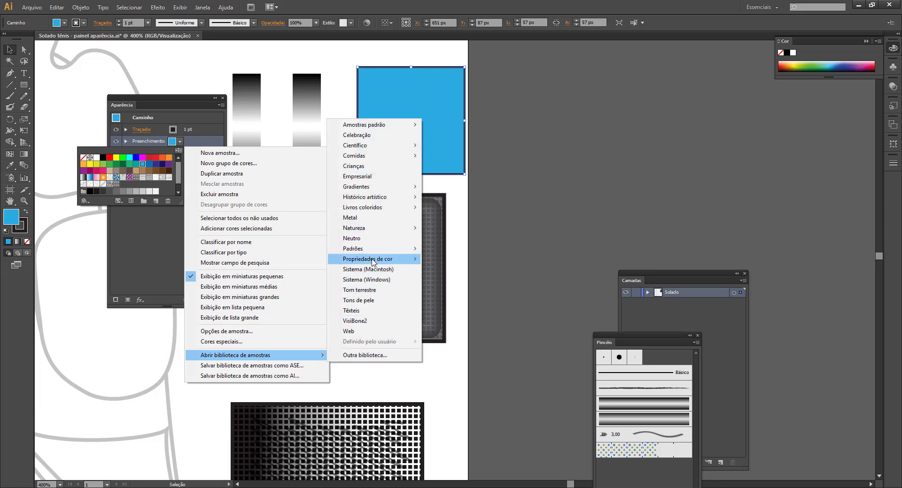
mouse_move(373, 262)
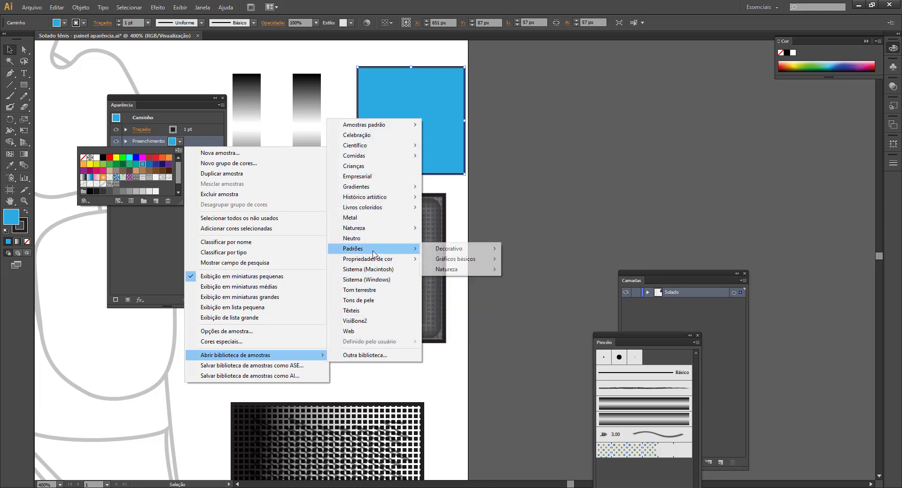
mouse_move(446, 252)
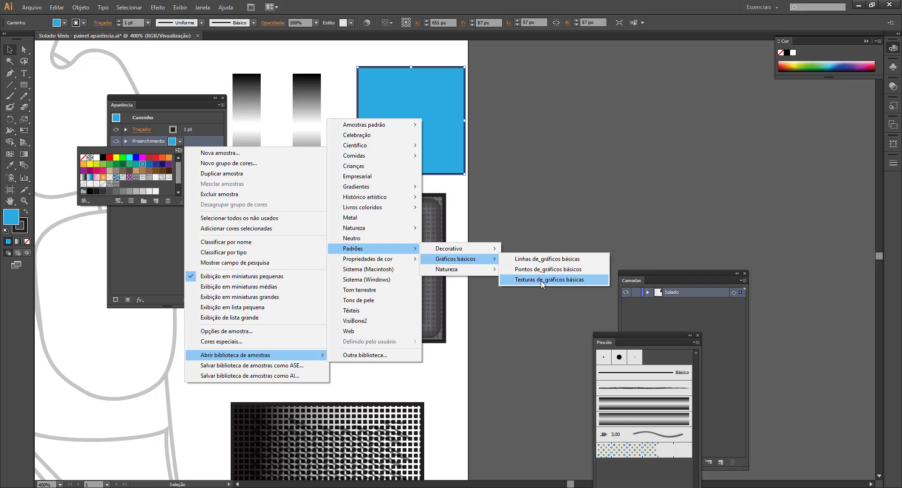
click(542, 282)
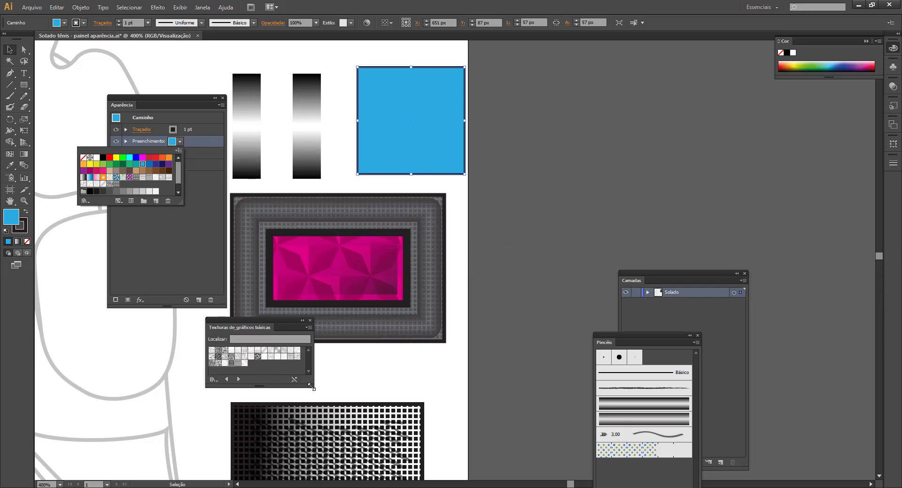
click(310, 387)
drag(252, 329, 516, 128)
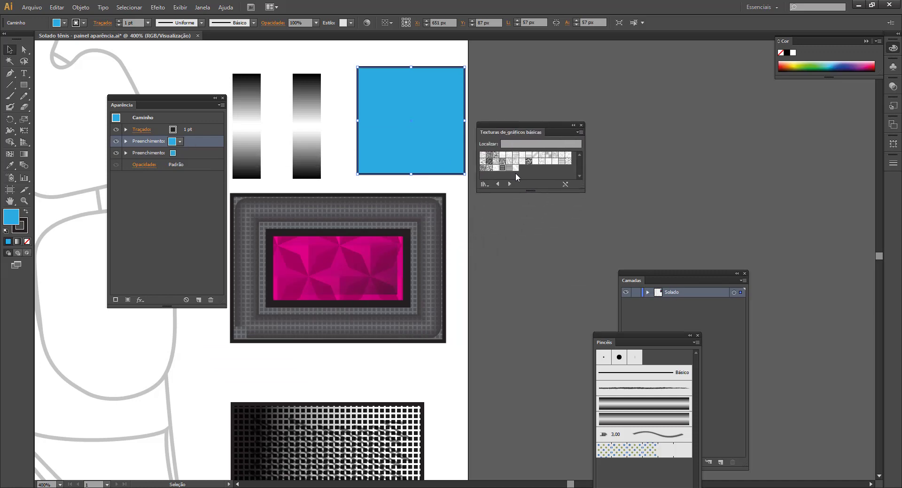
Try dotted and horizontal-line textures on the square's upper fill, and settle on the diagonal-line pattern
click(509, 157)
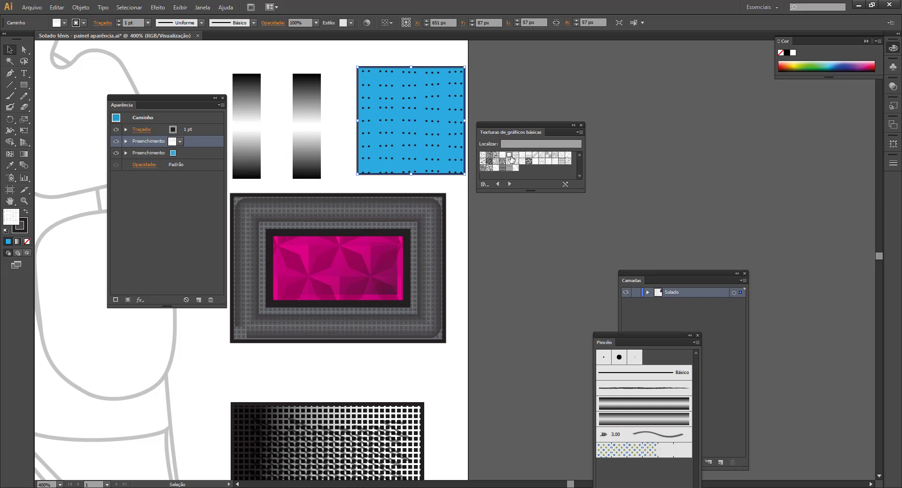
click(509, 156)
click(528, 155)
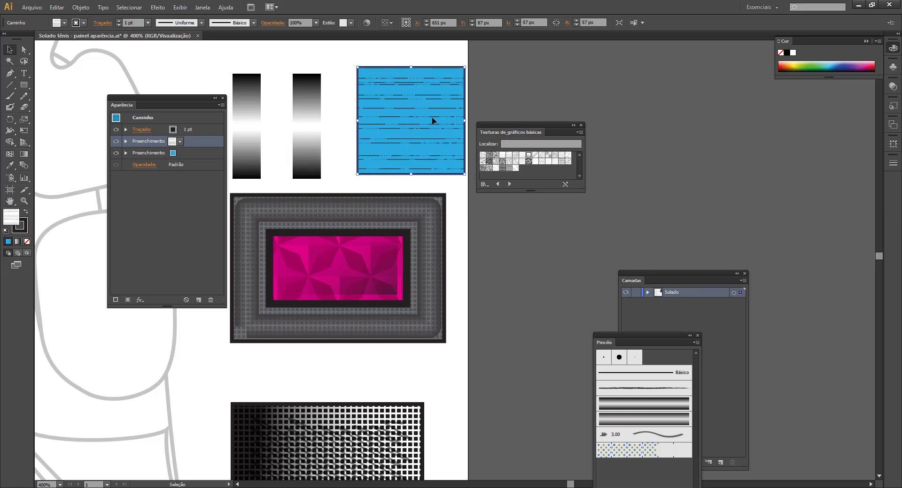
click(535, 156)
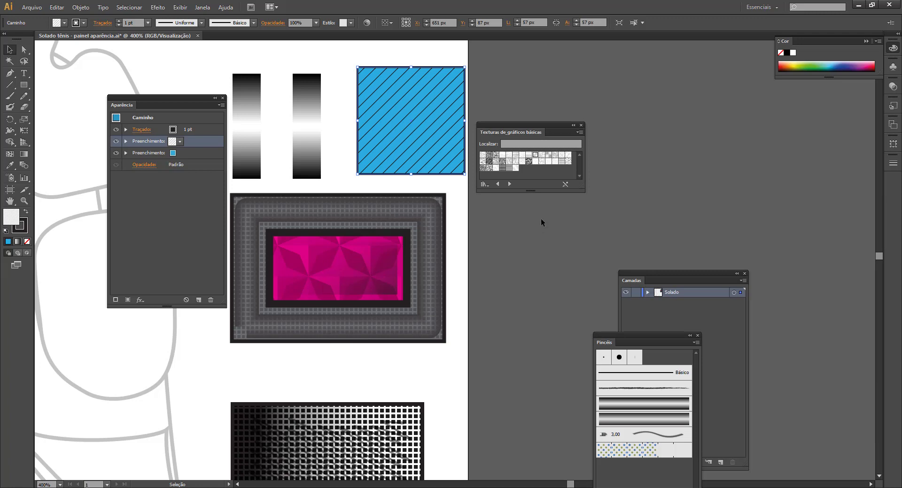
Look over further pattern libraries for the upper fill, including Legados decorativos, and close the library window
click(179, 141)
click(179, 150)
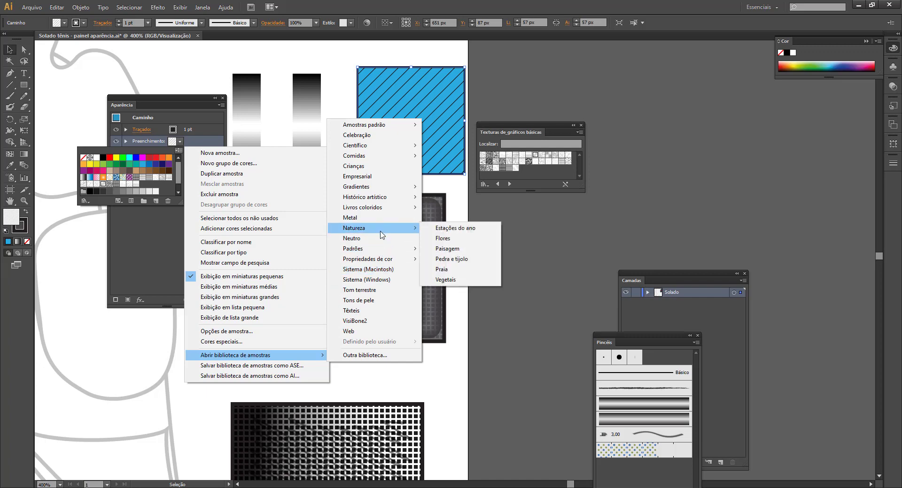
mouse_move(401, 249)
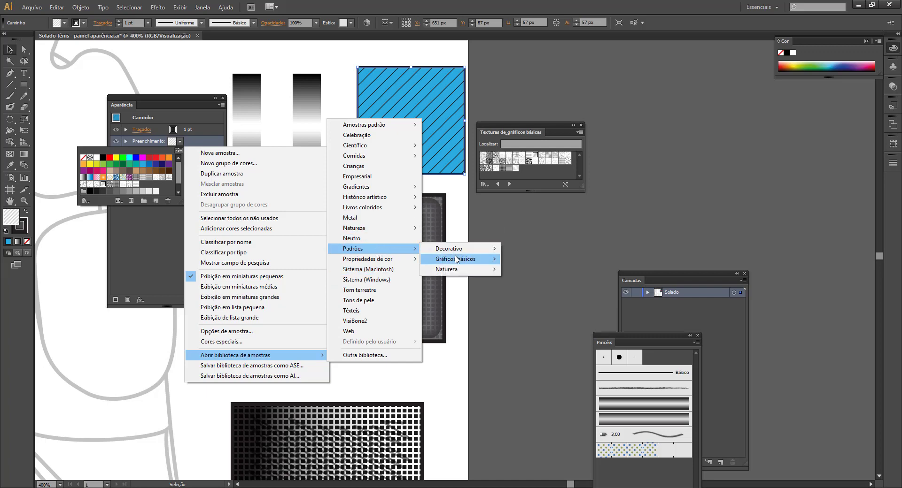
mouse_move(457, 260)
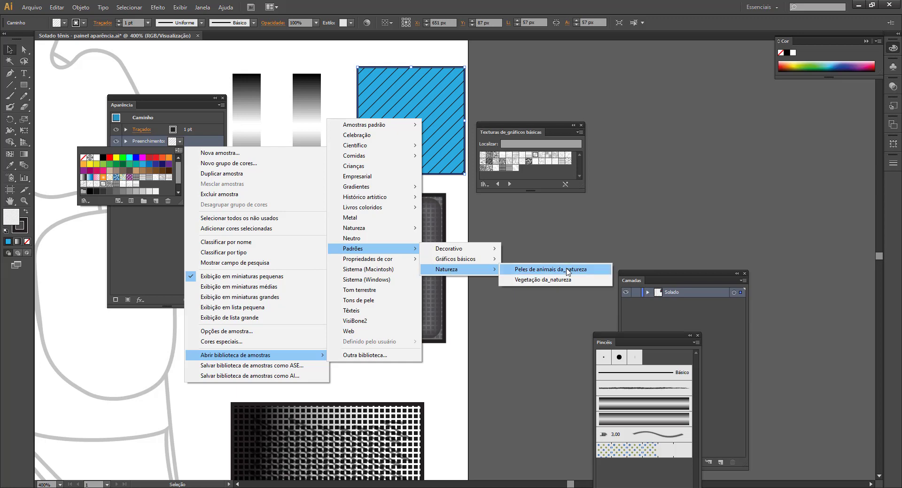
click(549, 269)
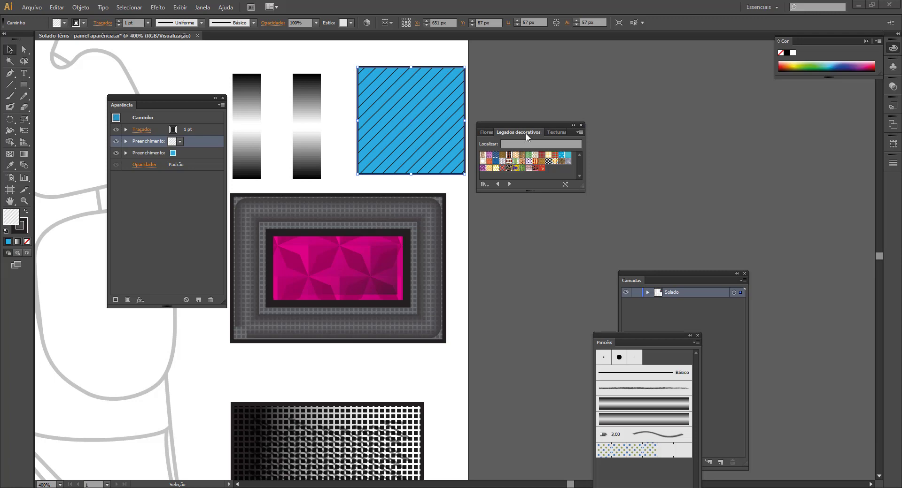
click(581, 125)
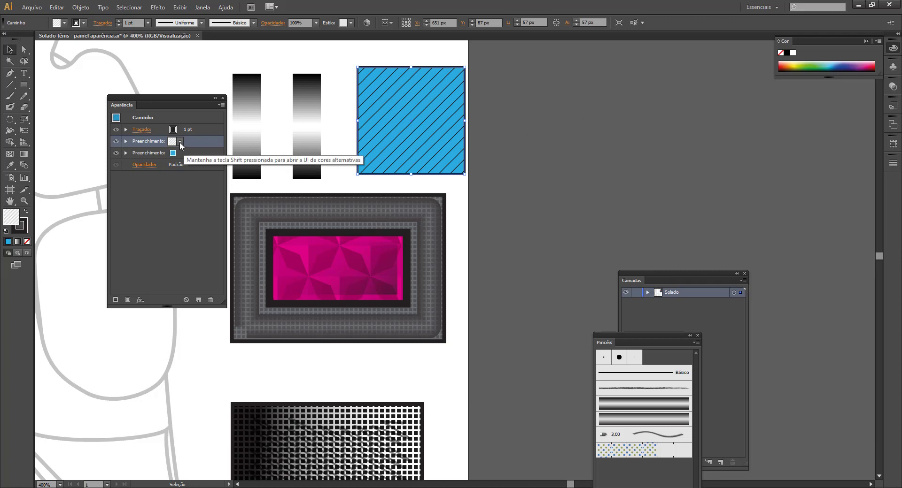
Open the Legados decorativos pattern library and apply its purple geometric star pattern to the square's upper fill
click(179, 142)
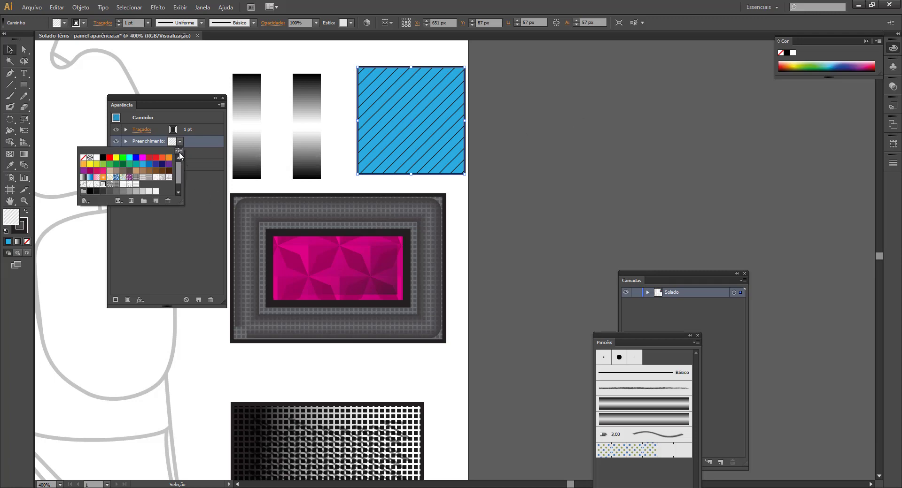
click(179, 152)
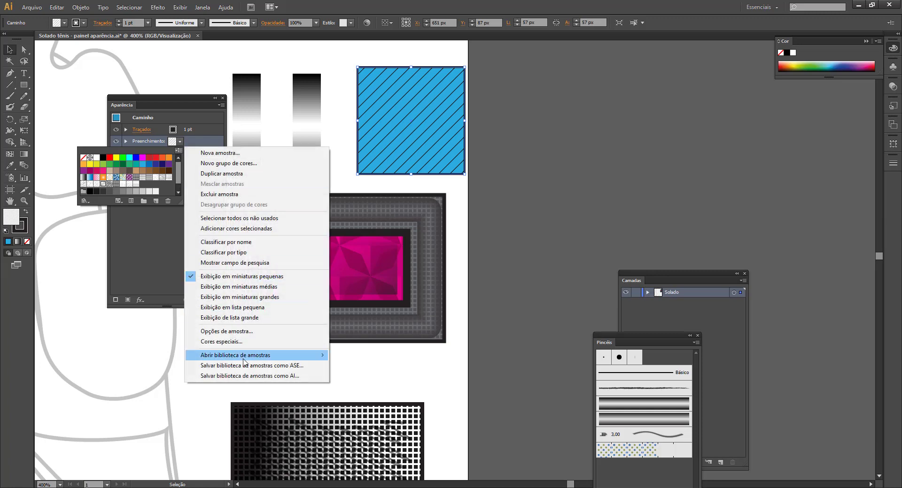
mouse_move(243, 358)
mouse_move(381, 251)
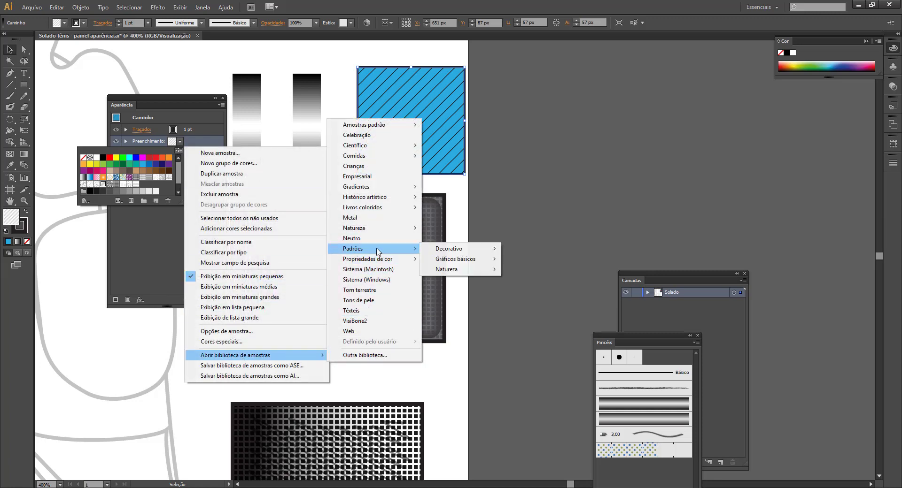
mouse_move(465, 250)
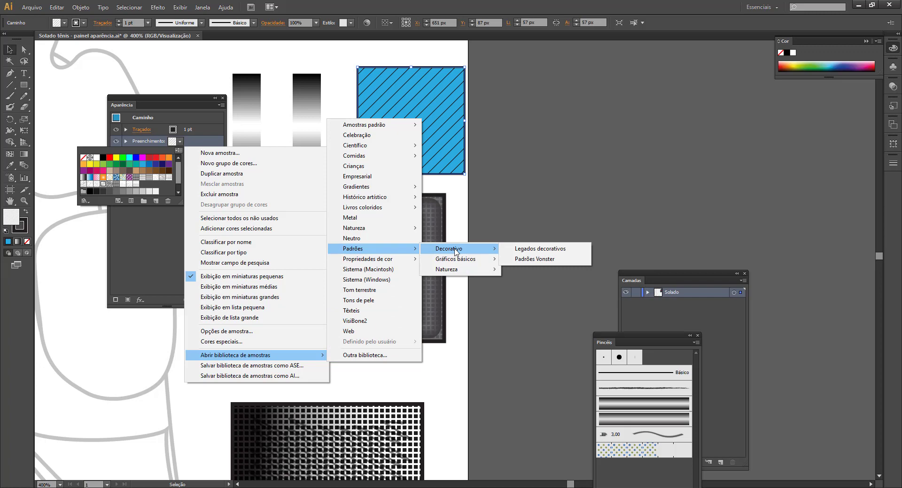
click(561, 251)
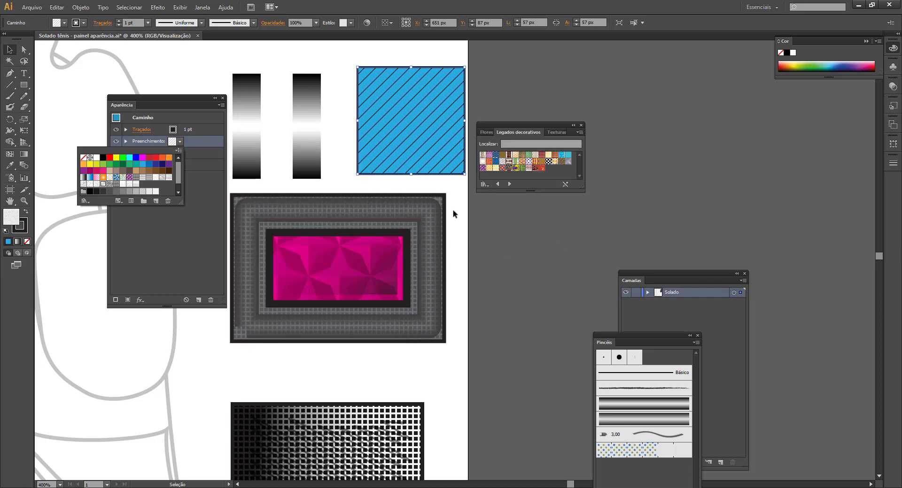
click(482, 168)
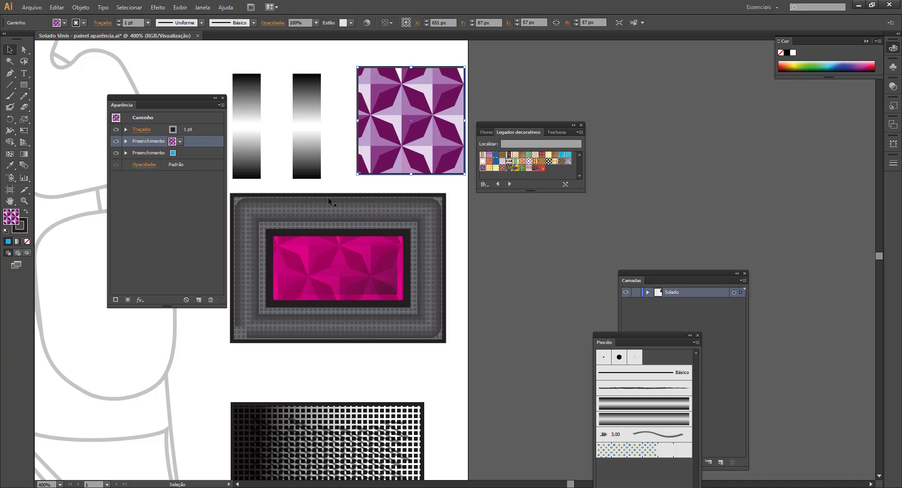
Add a third fill on top of the square's star pattern and colour it red
click(127, 300)
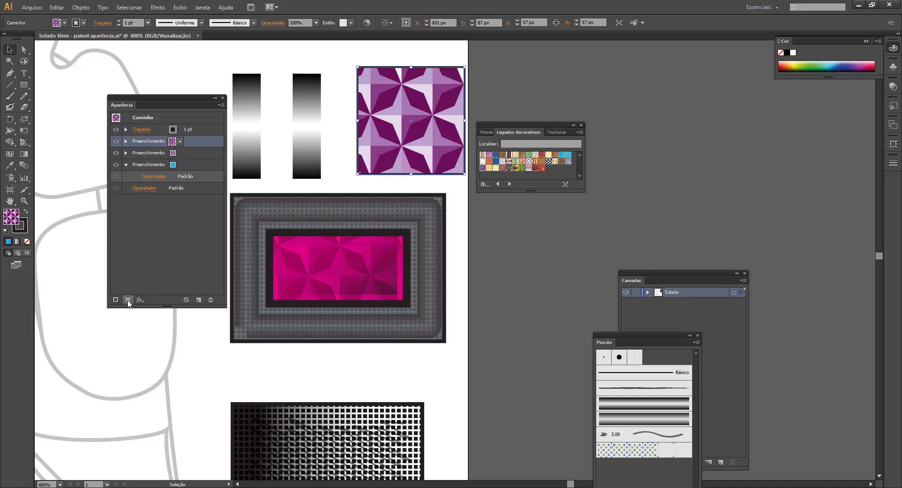
click(180, 141)
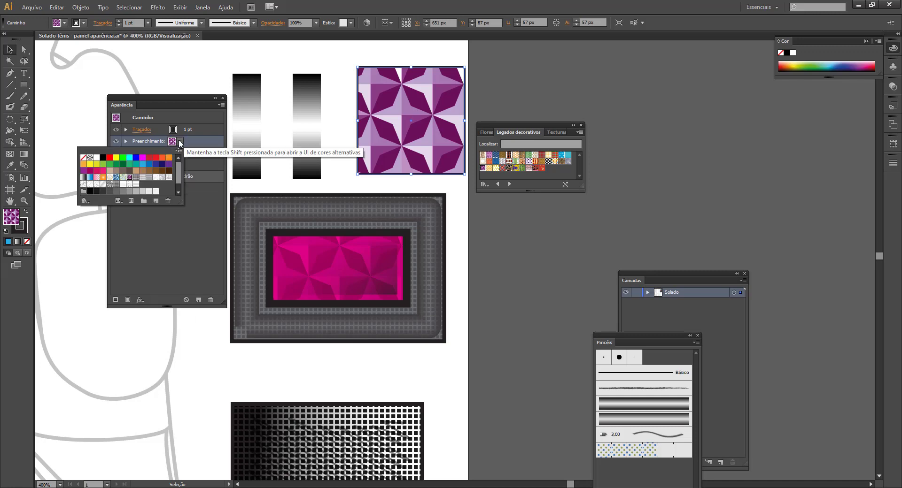
click(110, 159)
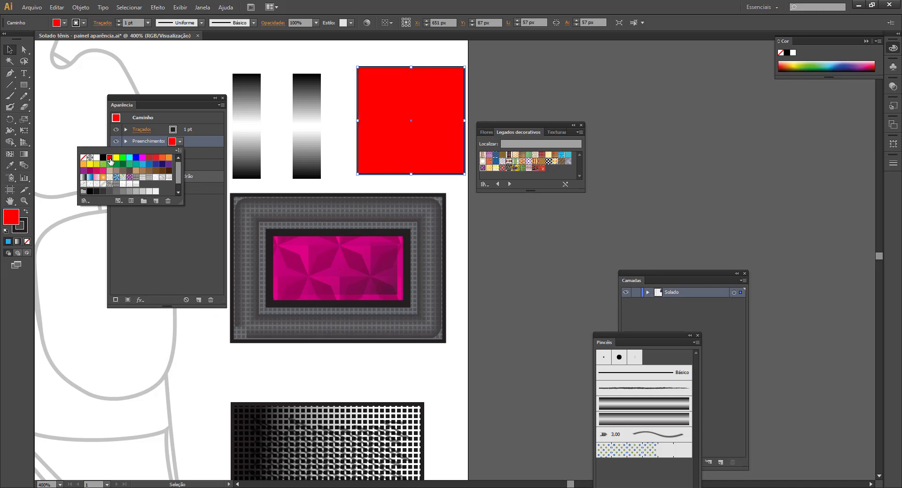
click(192, 145)
Apply a Deslocar caminho effect to the red fill with an offset of -3 px and Mitra joins
click(125, 141)
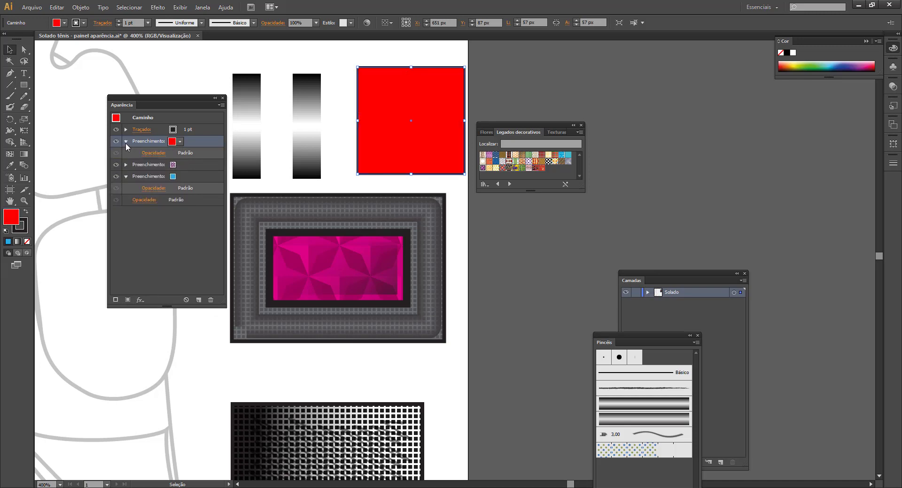
click(139, 299)
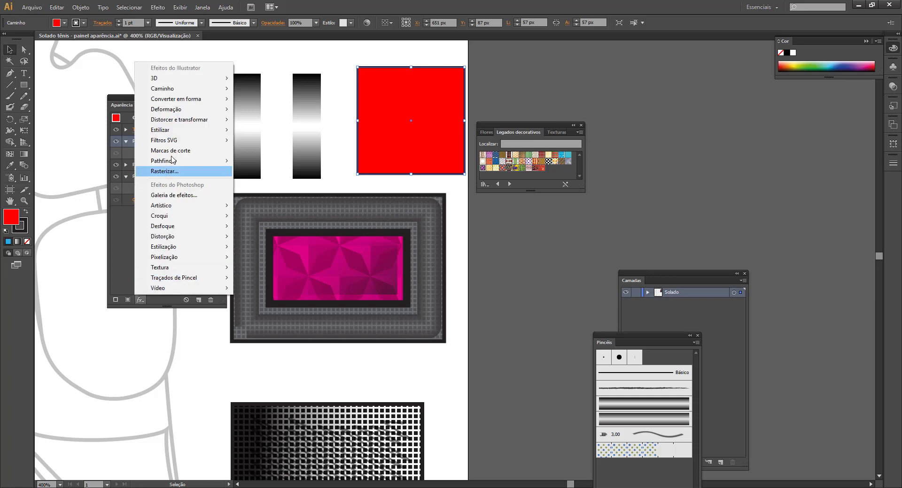
mouse_move(171, 92)
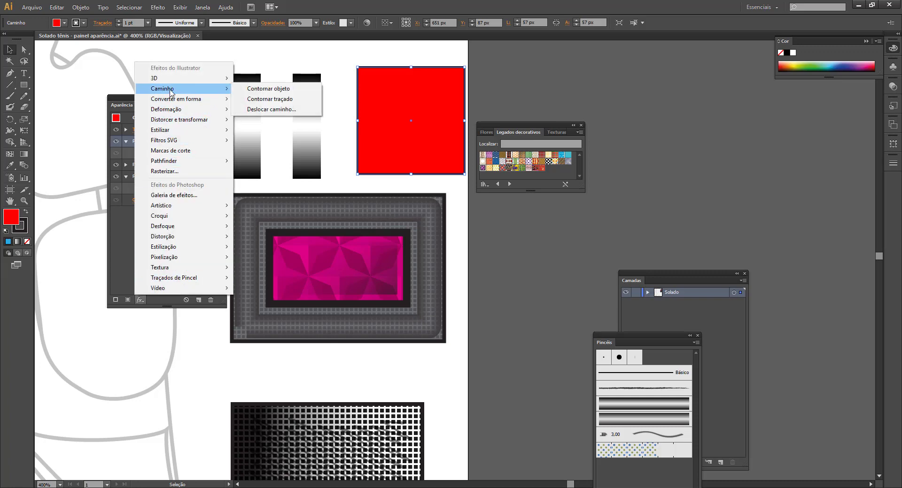
click(284, 111)
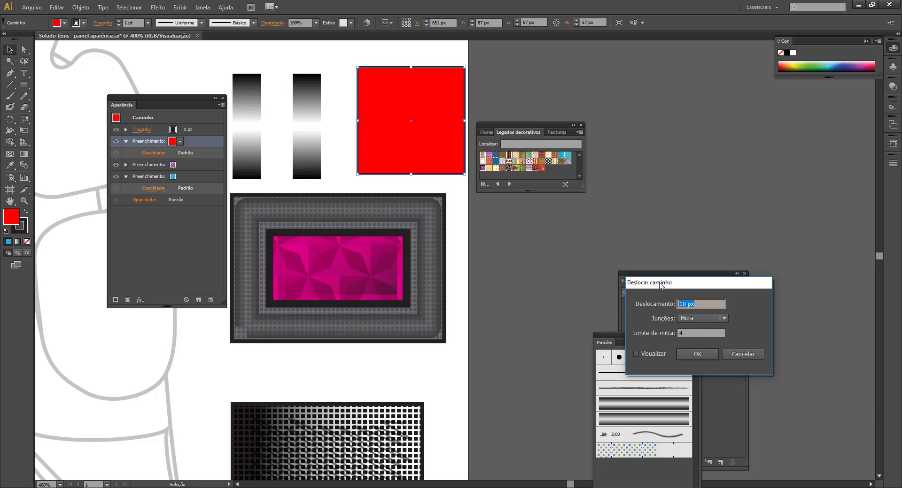
click(368, 269)
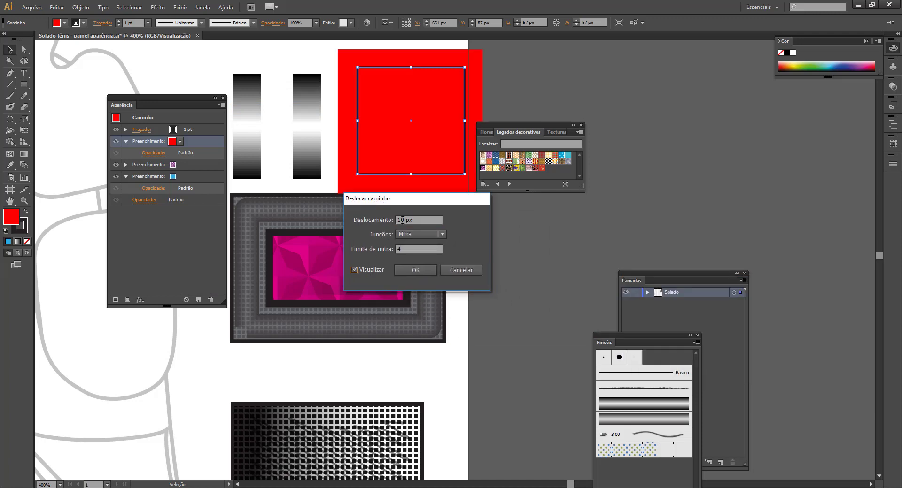
text(-2)
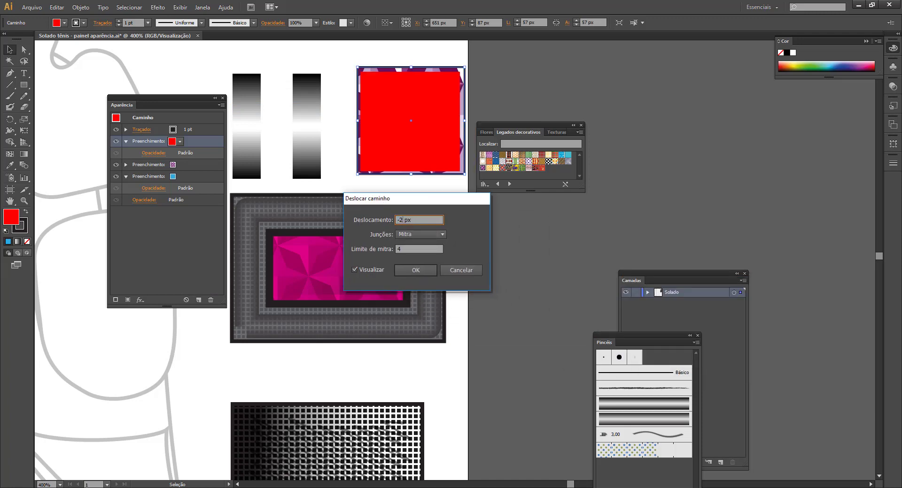
key(BackSpace)
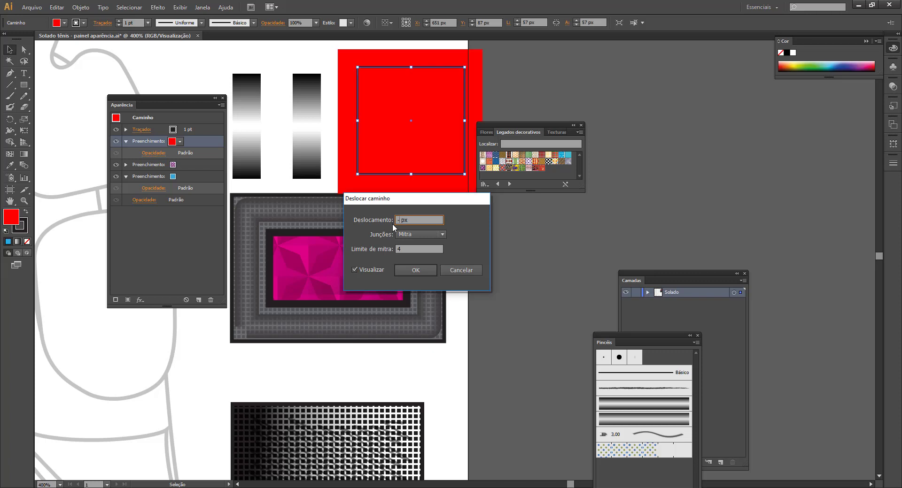
text(3)
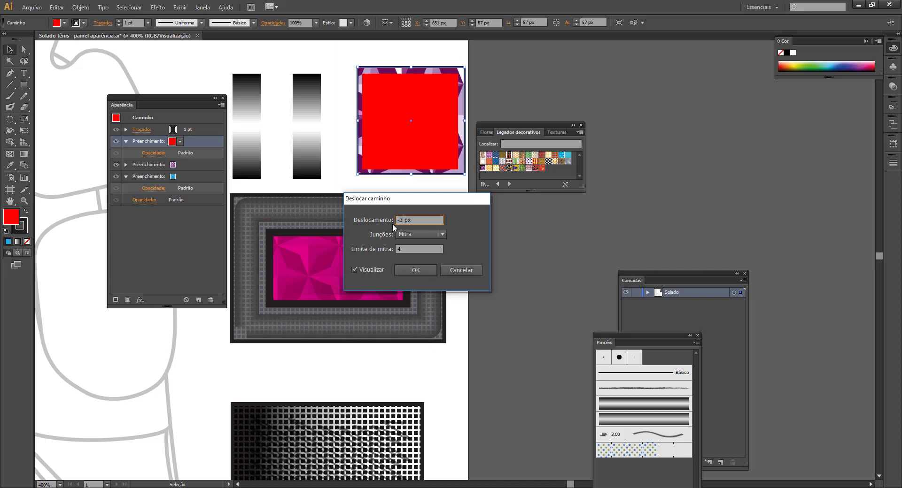
click(418, 271)
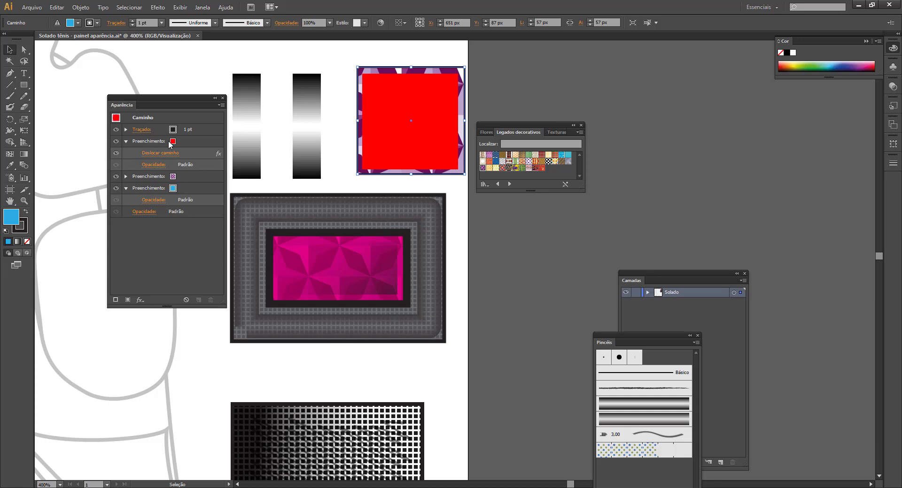
Replace the square's red top fill with a white-to-black gradient using the Gradient tool
click(146, 147)
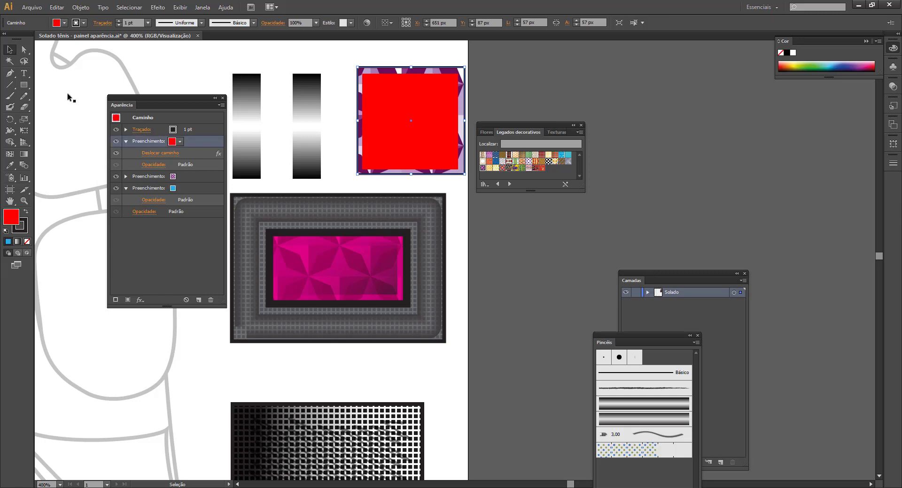
click(24, 155)
drag(379, 88, 434, 155)
click(418, 135)
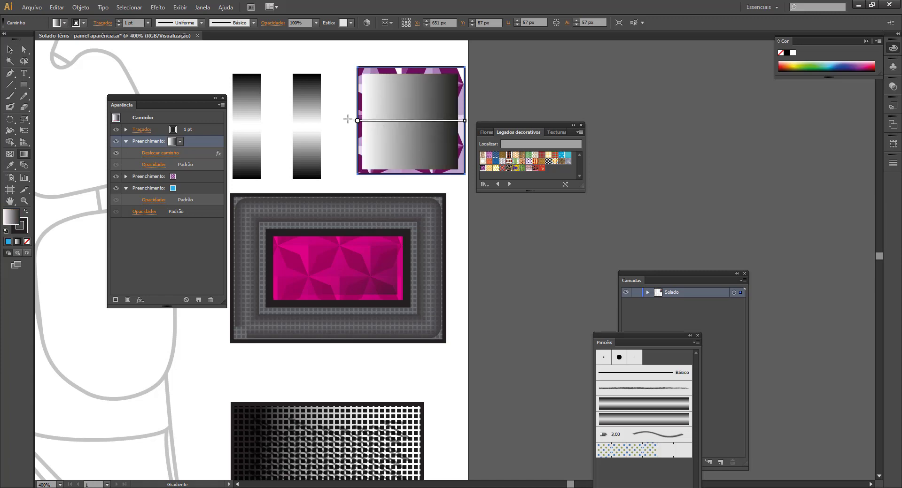
Shorten the horizontal gradient on the square's top fill so both ends sit just inside the inset area
mouse_move(357, 122)
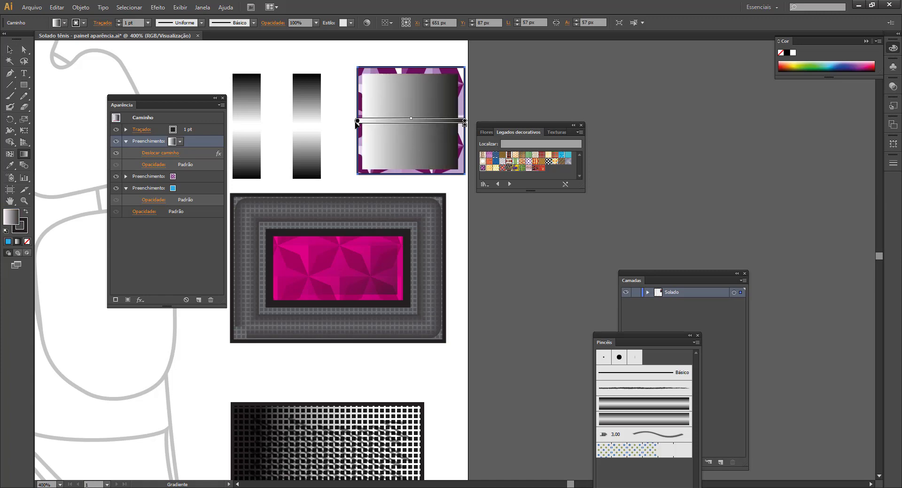
click(25, 157)
mouse_move(358, 123)
drag(358, 123, 367, 83)
drag(472, 121, 450, 121)
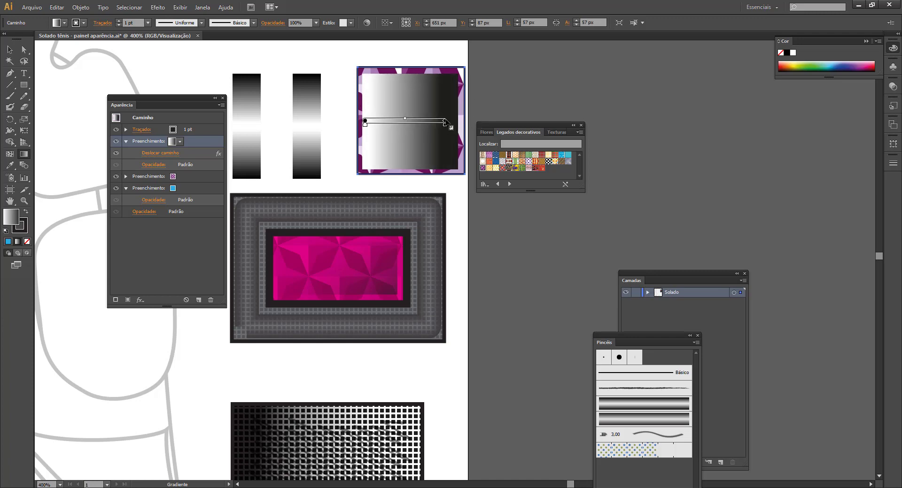
mouse_move(365, 121)
mouse_down()
mouse_move(368, 98)
mouse_move(412, 121)
mouse_up()
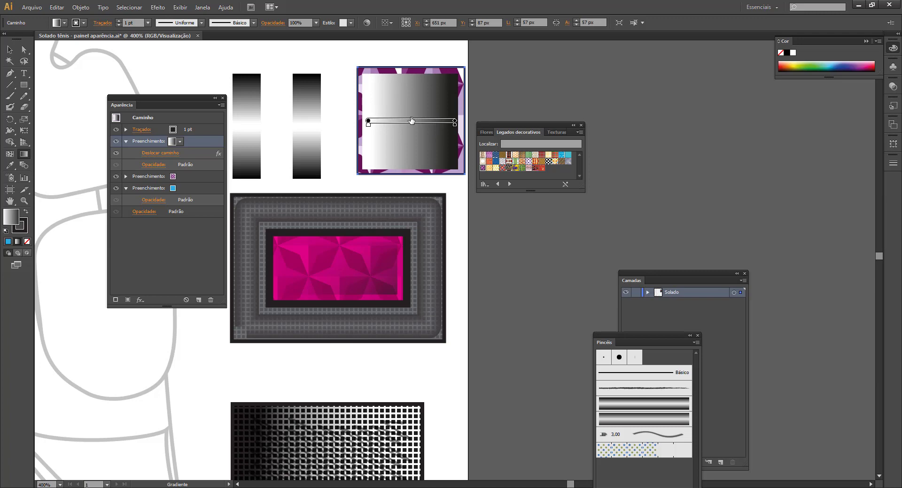
Set the opacity of the gradient's white stop to 0%
double_click(368, 122)
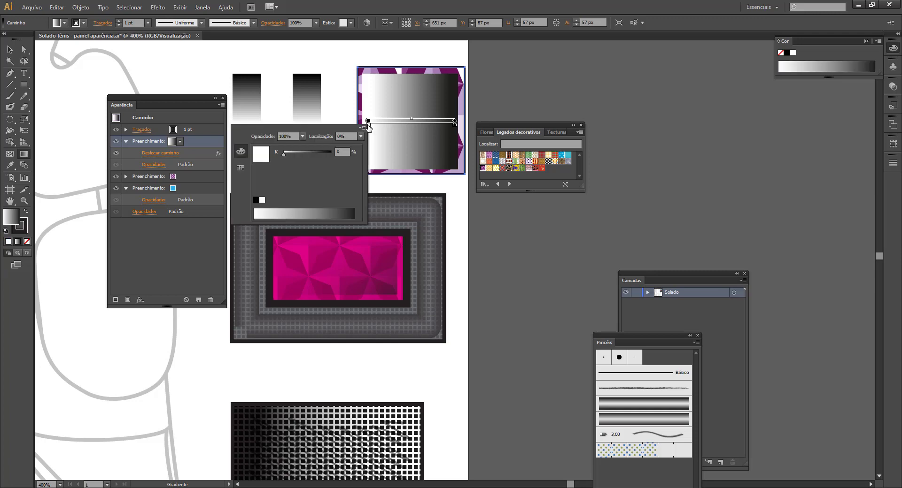
click(204, 108)
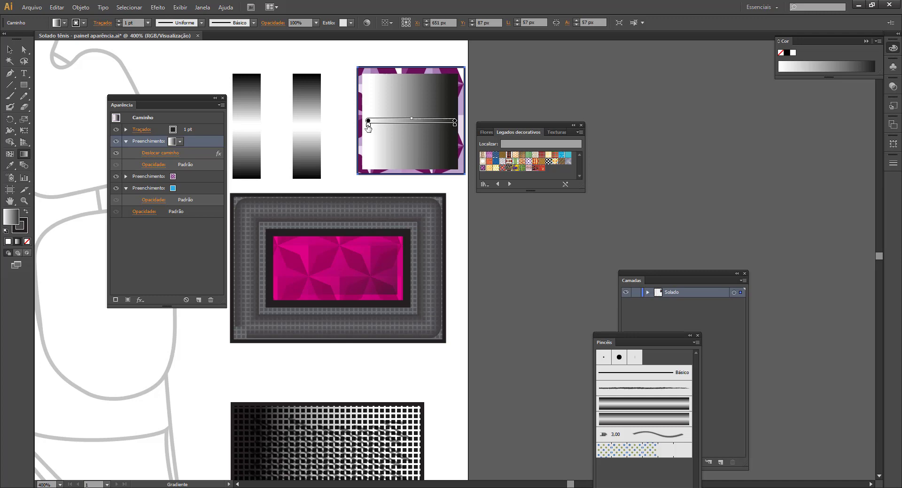
double_click(368, 122)
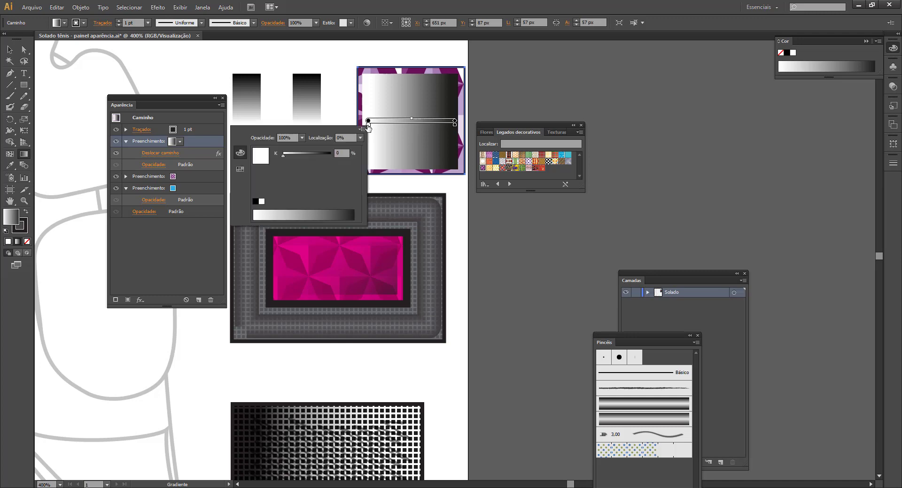
click(301, 137)
click(310, 145)
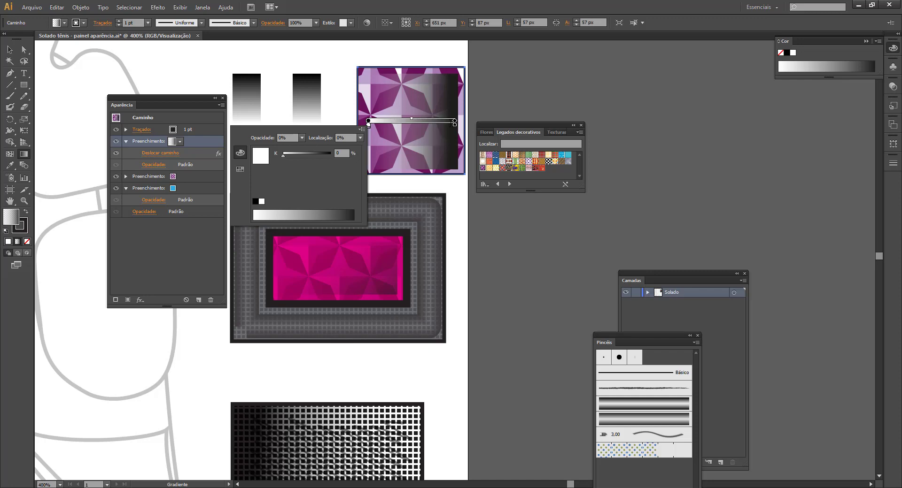
click(454, 123)
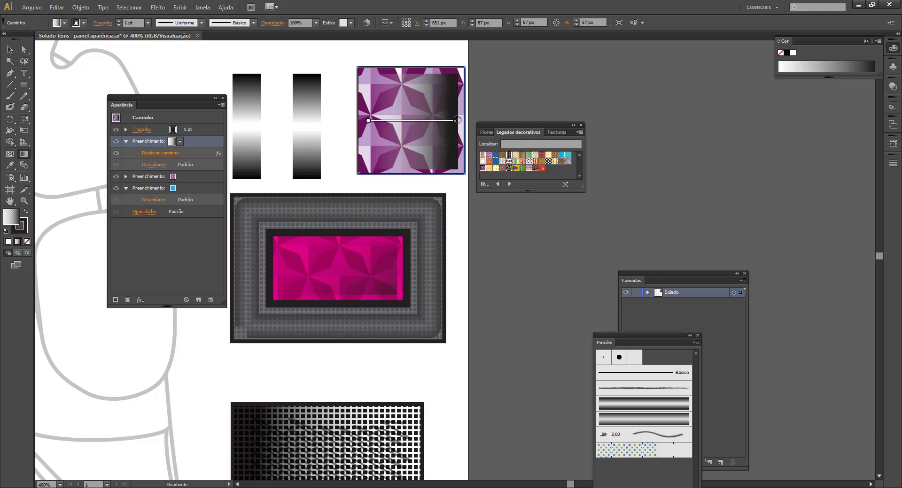
Redirect the gradient diagonally from the square's upper-left corner to its lower-right corner, and return to the Selection tool
mouse_move(457, 120)
mouse_down()
mouse_move(453, 147)
mouse_move(427, 185)
mouse_up()
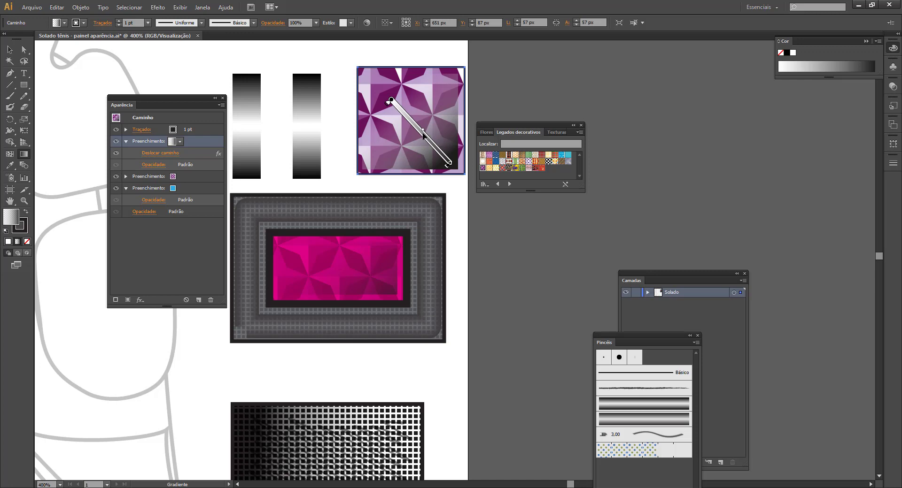
drag(423, 136, 402, 114)
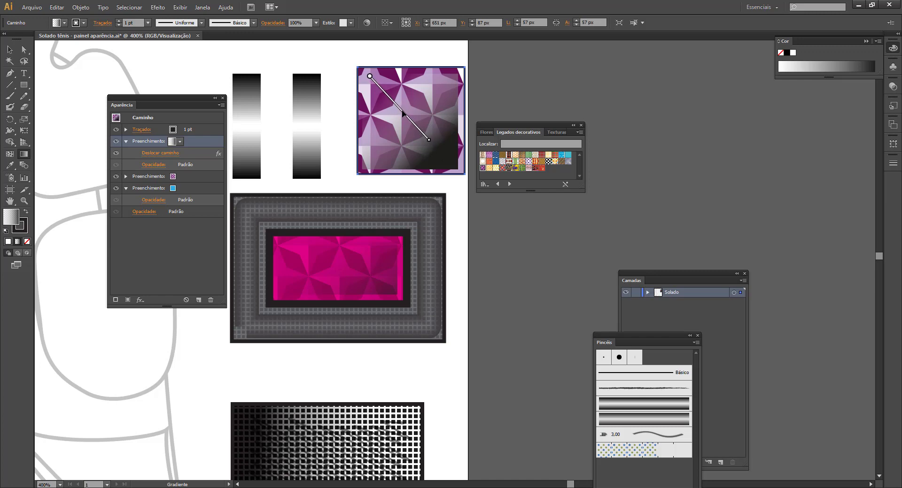
drag(428, 140, 459, 172)
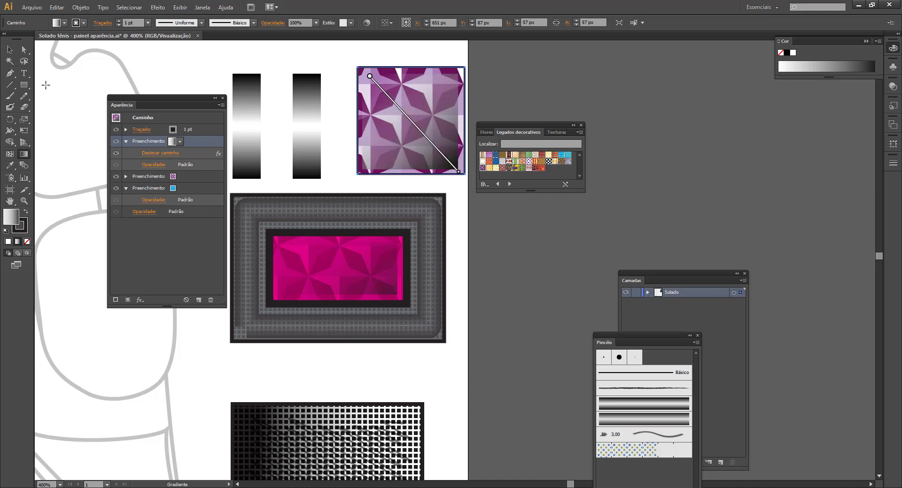
click(10, 50)
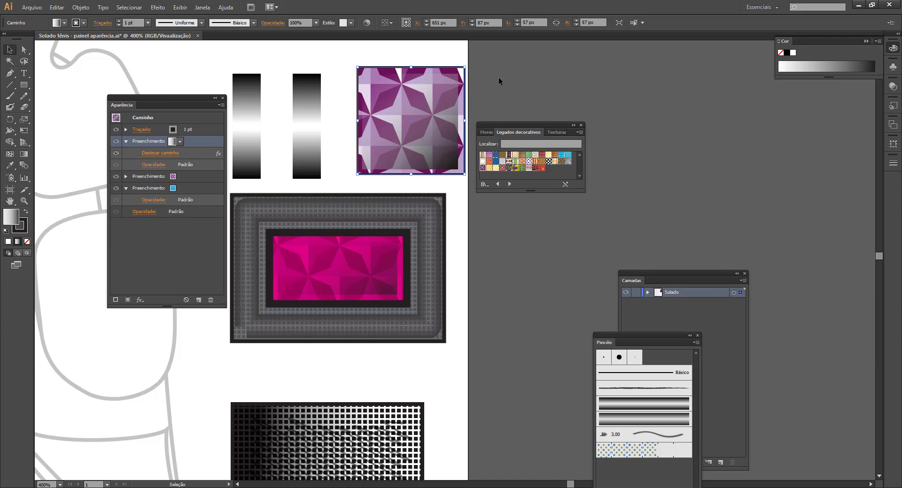
Change the square's bottom blue fill to the magenta swatch FF00FF
click(181, 189)
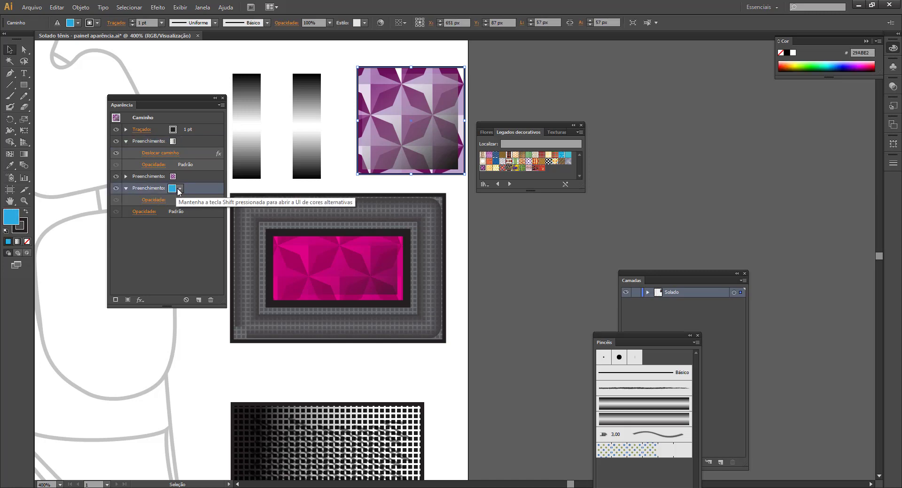
click(180, 189)
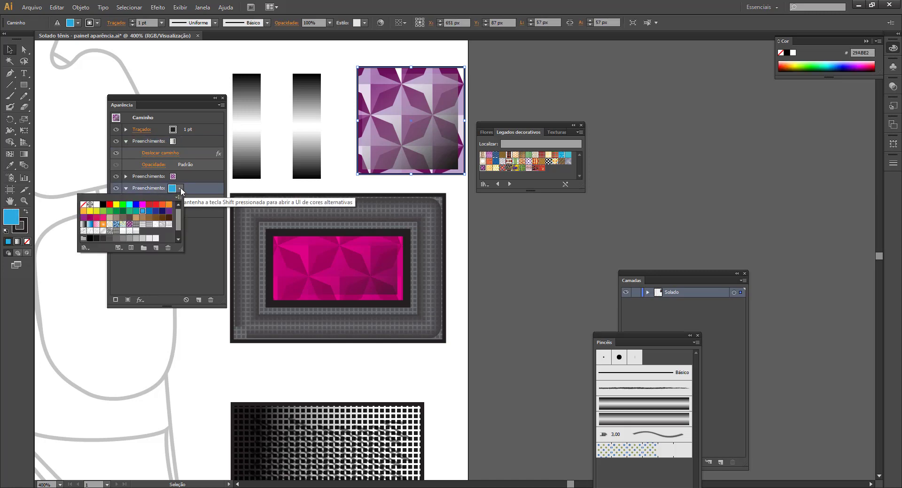
click(142, 206)
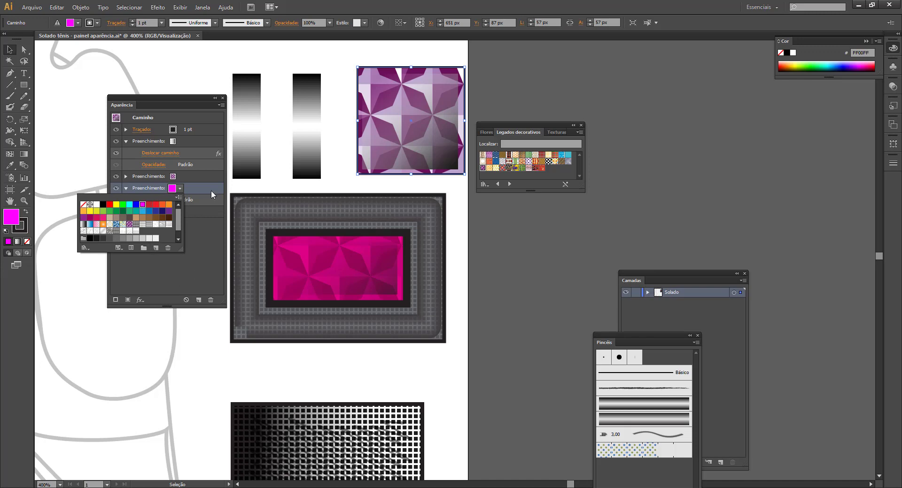
Add a Deslocar caminho effect of -3 px to the square's geometric pattern fill, previewing it before accepting
key(Escape)
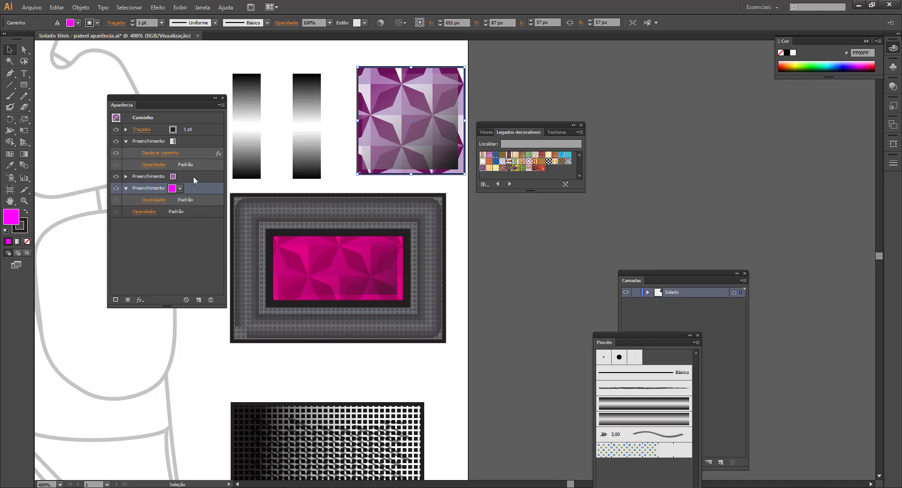
click(184, 177)
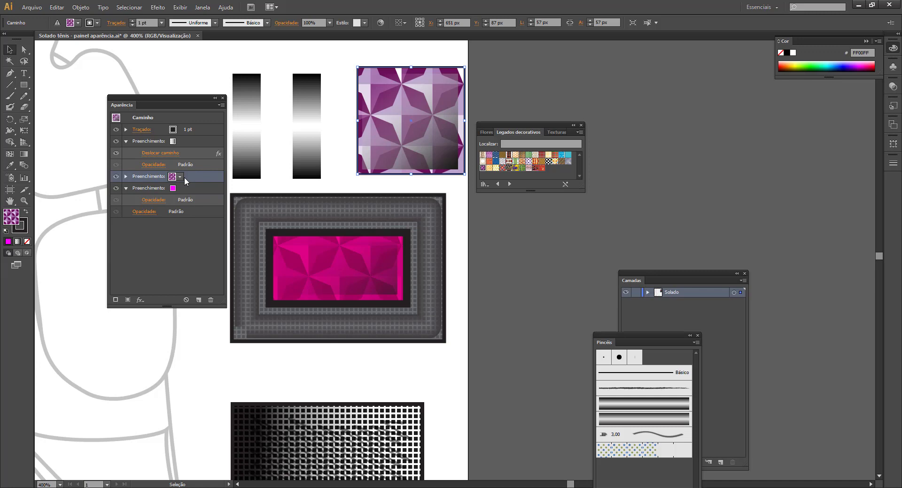
click(126, 176)
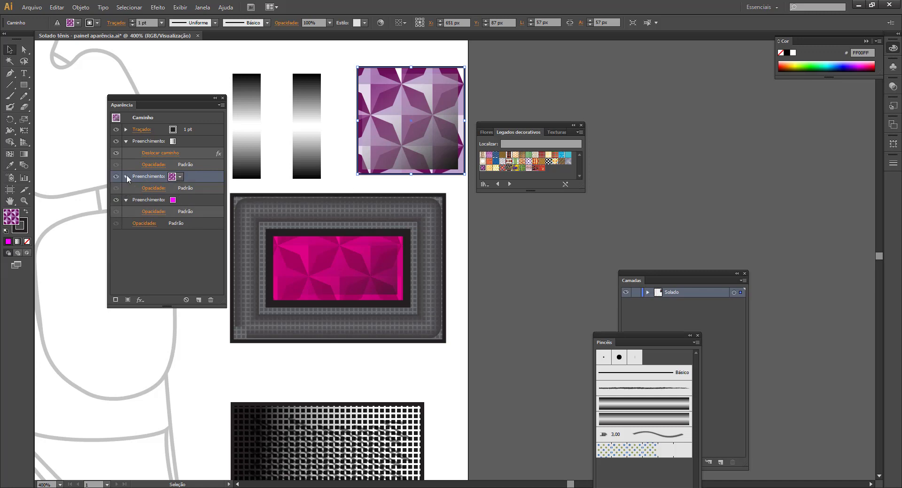
click(140, 300)
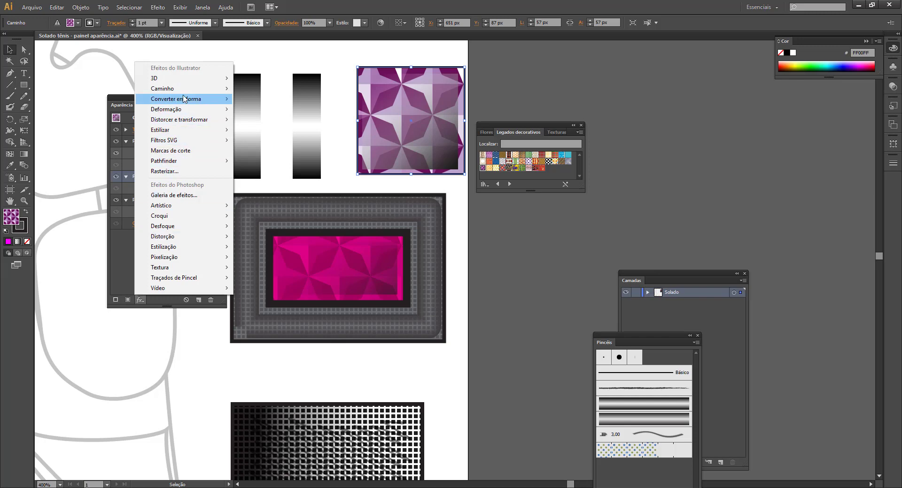
mouse_move(188, 89)
click(261, 109)
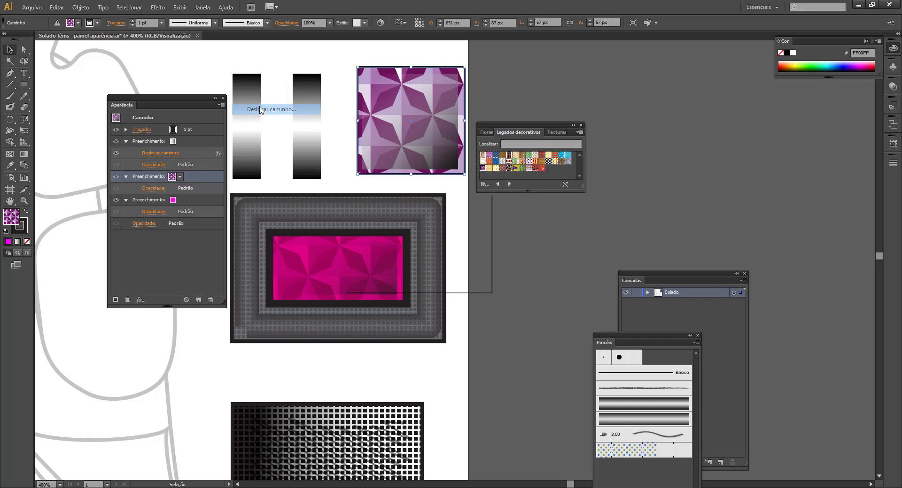
click(363, 270)
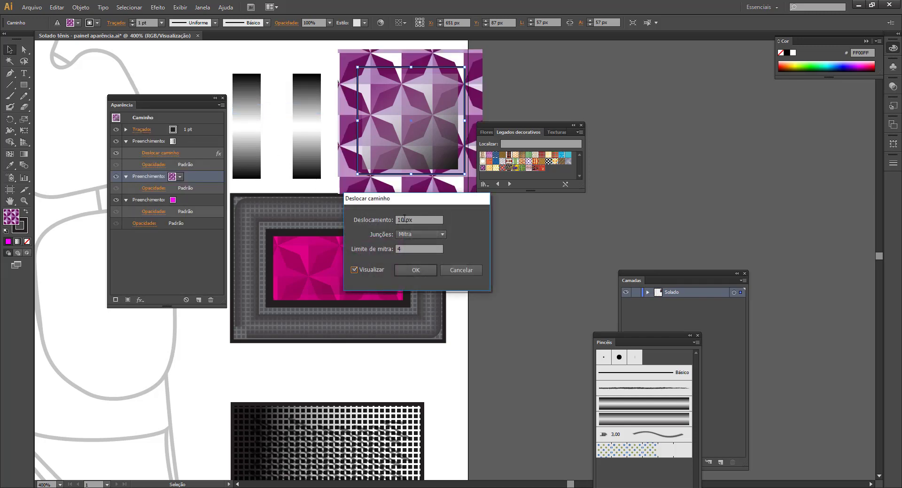
drag(404, 220, 388, 221)
text(-3)
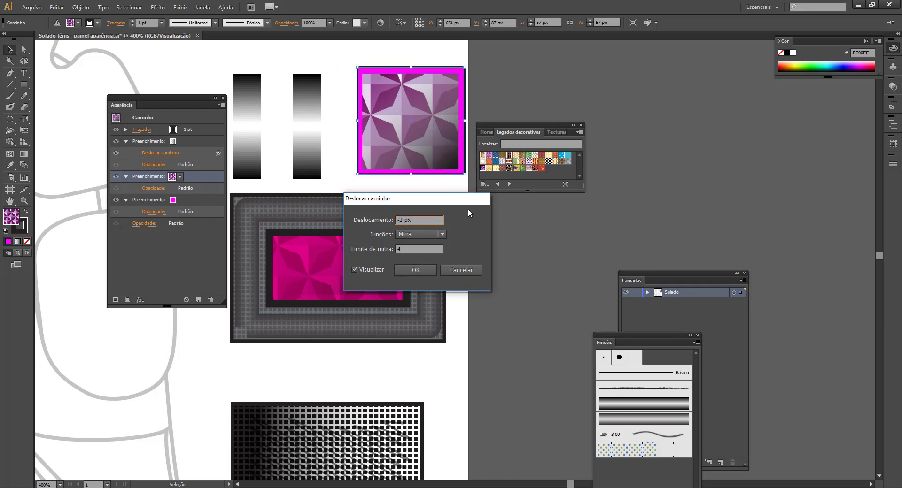
click(410, 250)
click(418, 220)
click(413, 272)
Change the square's bottom fill to the purple swatch 93278F
click(174, 211)
click(179, 212)
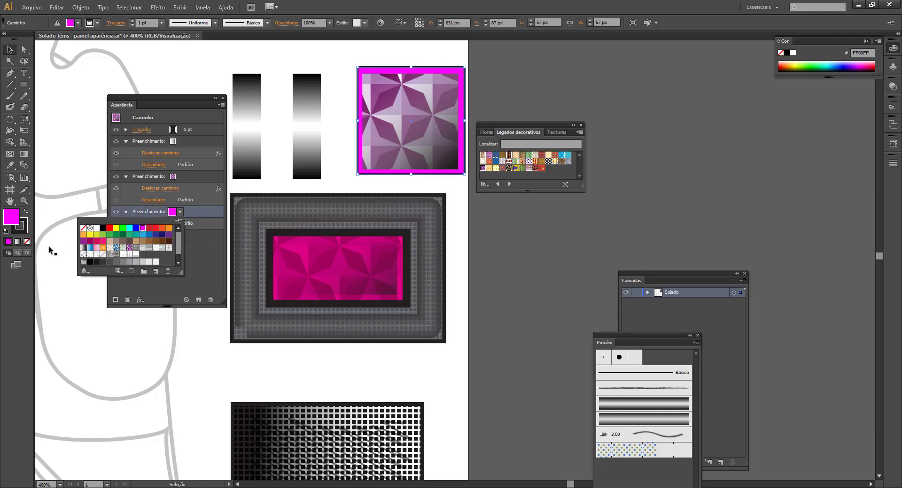
click(83, 242)
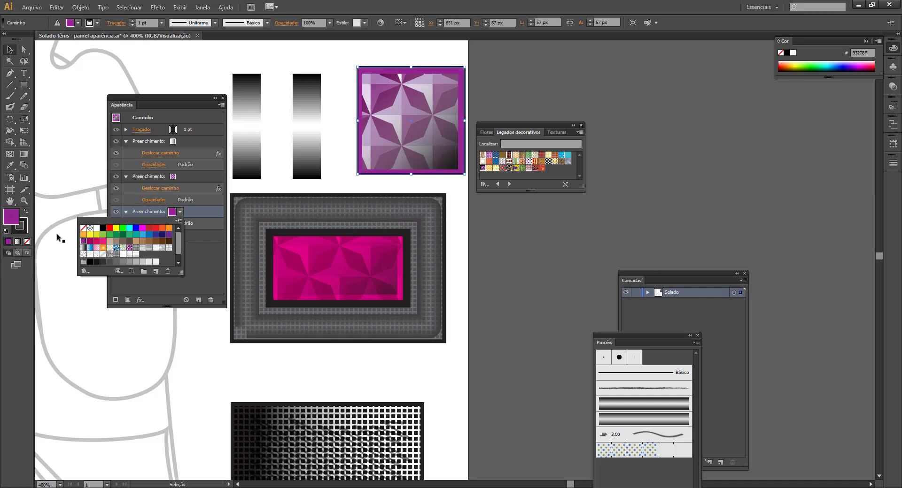
Mix a deep magenta, BF0076, in the colour picker for the square's bottom fill
double_click(14, 221)
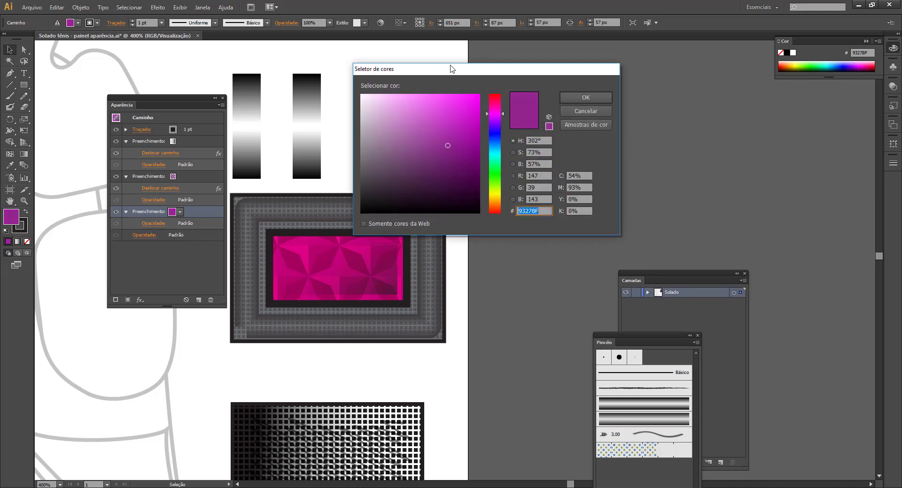
drag(450, 66, 557, 148)
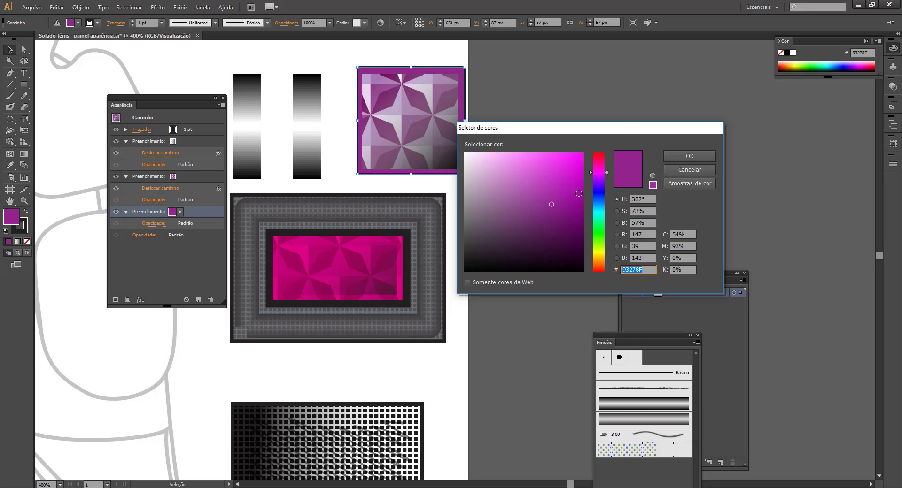
mouse_move(609, 173)
mouse_down()
mouse_move(581, 171)
mouse_move(577, 190)
mouse_move(539, 186)
mouse_move(531, 208)
mouse_up()
drag(605, 171, 605, 161)
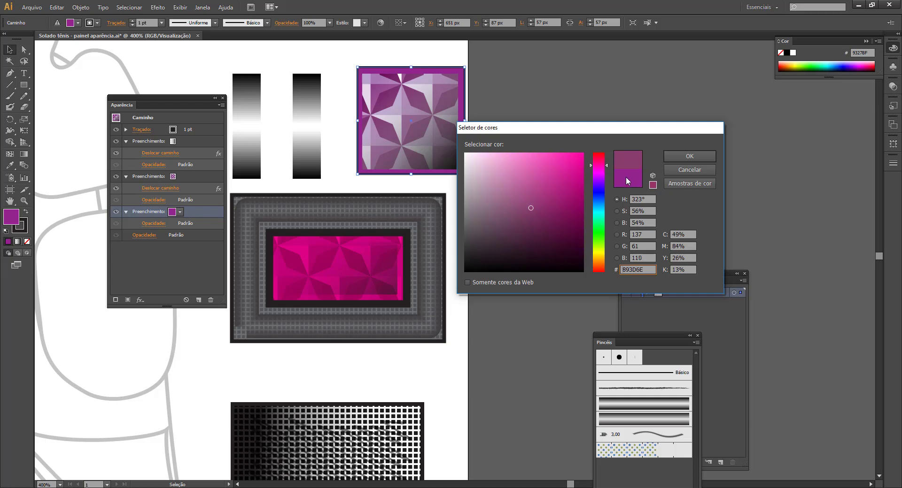
mouse_move(534, 210)
mouse_down()
mouse_move(552, 219)
mouse_move(509, 221)
mouse_move(498, 211)
mouse_move(515, 228)
mouse_up()
drag(608, 166, 606, 172)
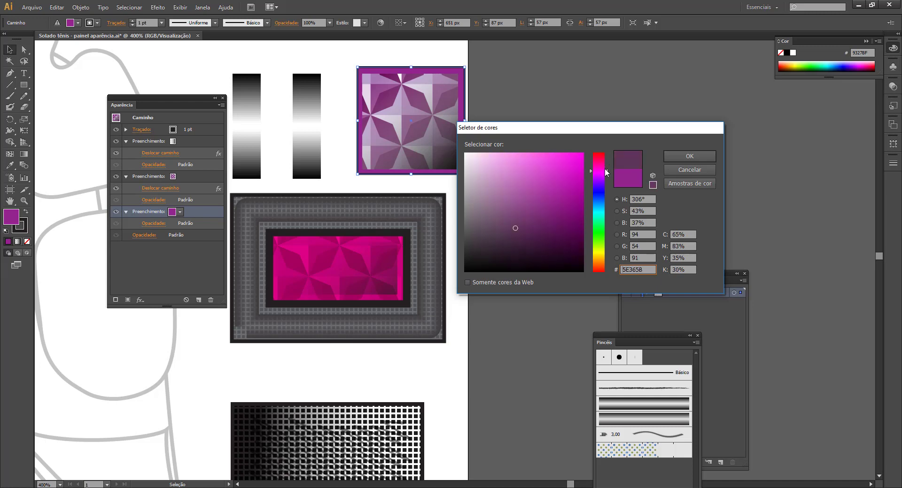
drag(528, 220, 525, 211)
drag(609, 172, 607, 170)
mouse_move(549, 193)
mouse_down()
mouse_move(592, 182)
mouse_move(605, 165)
mouse_up()
click(606, 177)
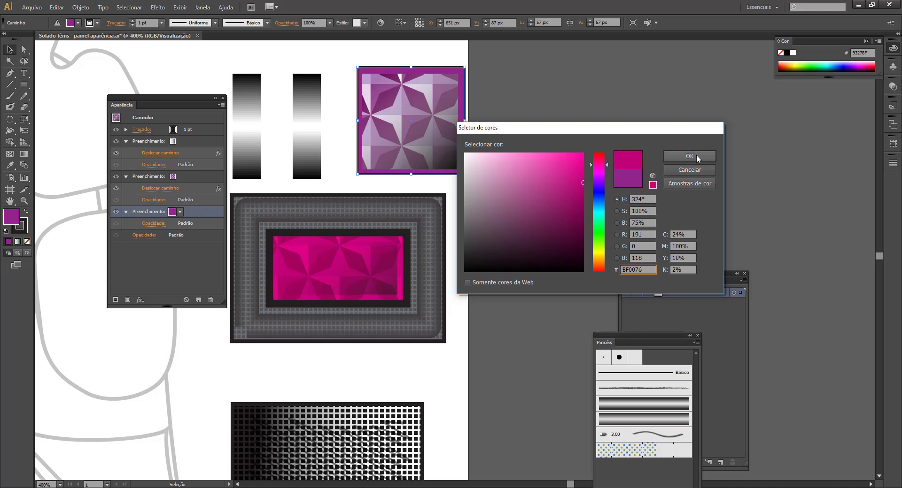
click(696, 154)
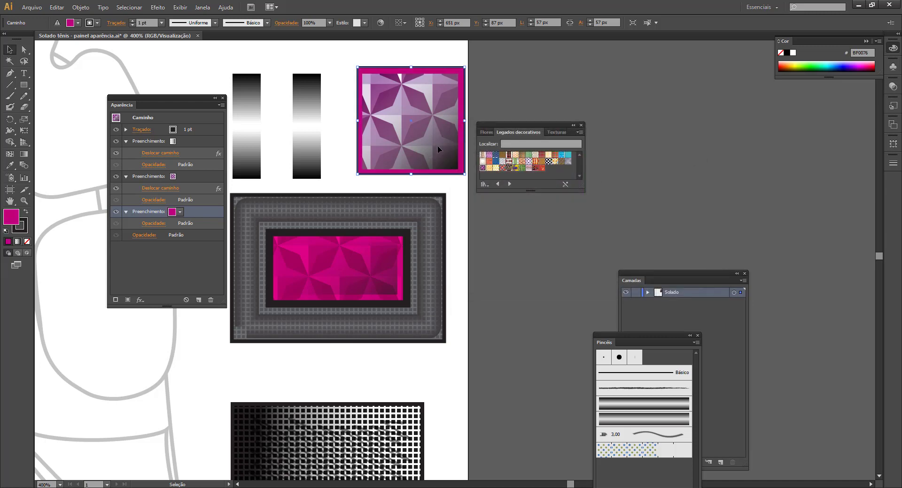
Set the blend mode of the square's pattern fill to Multiplicar
click(183, 178)
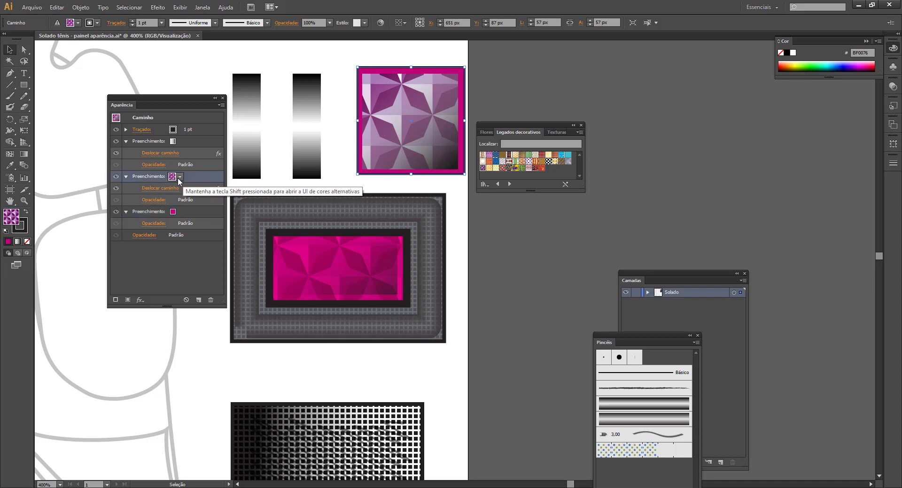
click(154, 200)
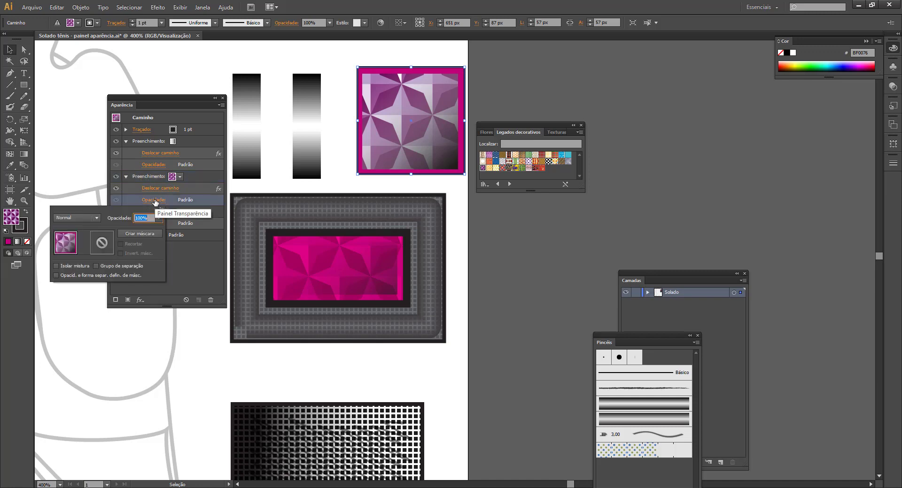
click(96, 218)
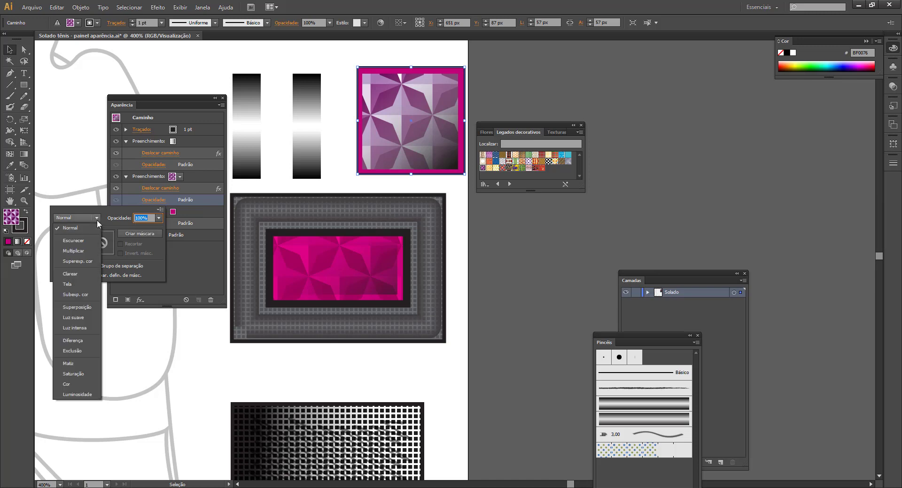
click(85, 254)
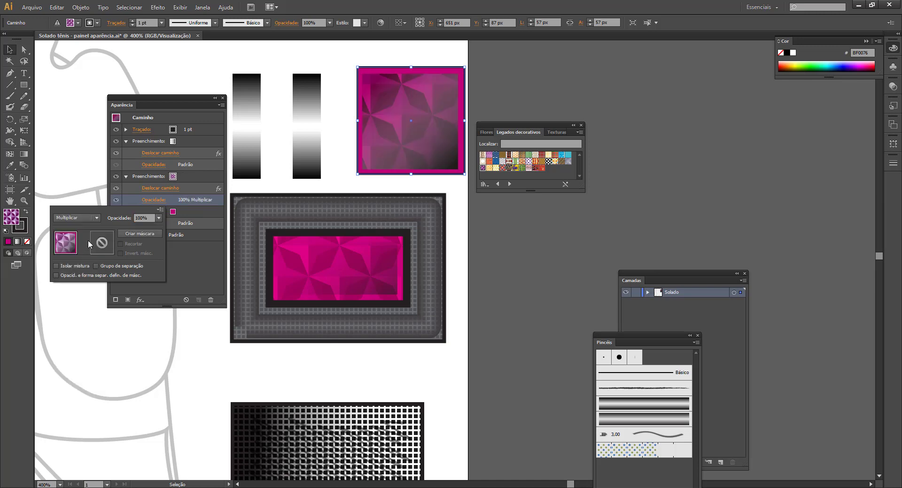
Try the Diferença, Exclusão, Superposição, Luz intensa and Luz suave blend modes on the square's pattern fill
click(92, 218)
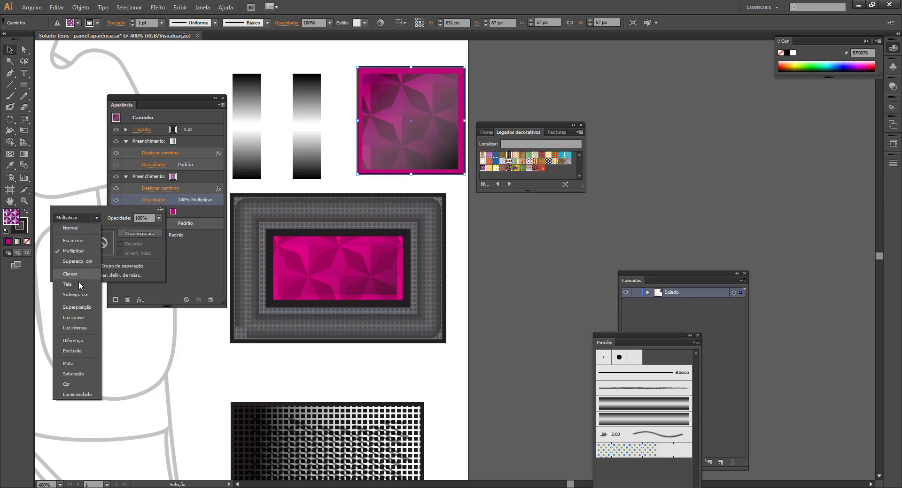
click(81, 345)
click(91, 218)
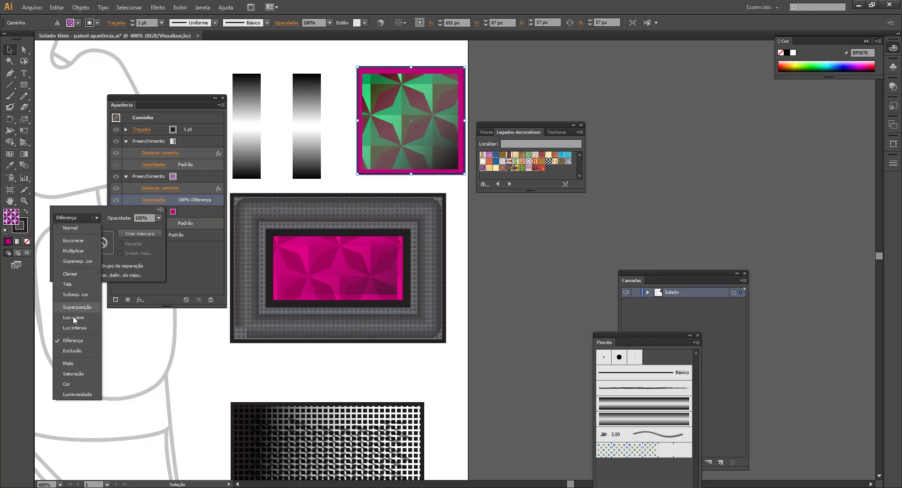
click(77, 350)
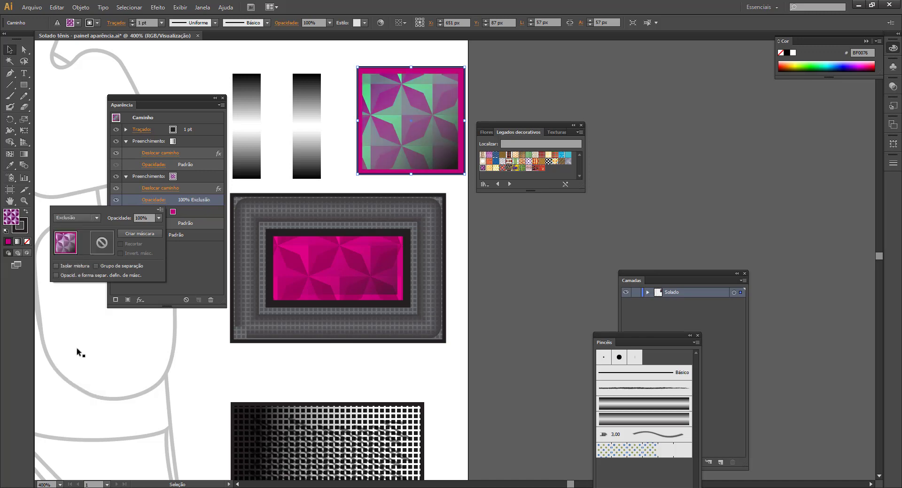
click(77, 219)
click(71, 307)
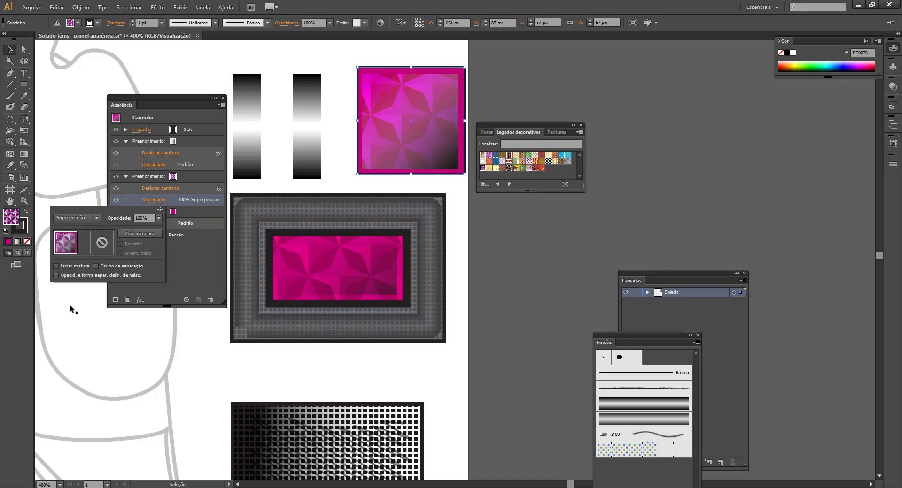
click(85, 217)
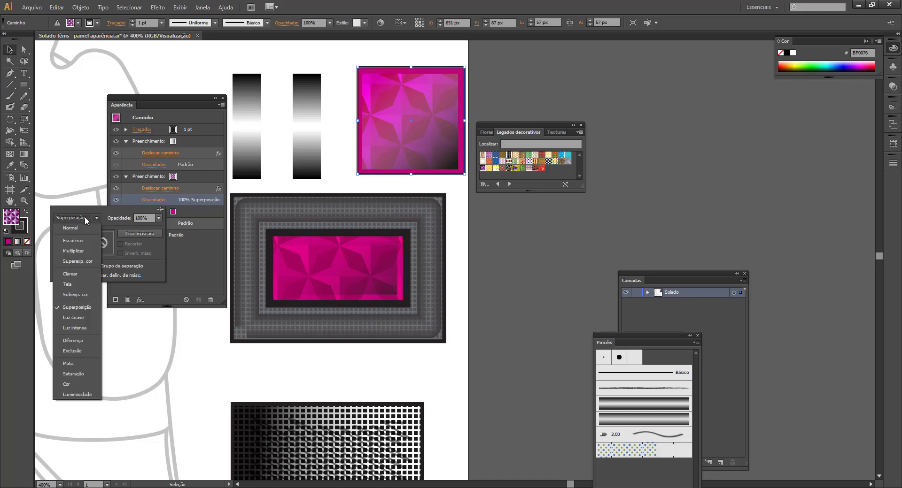
click(81, 324)
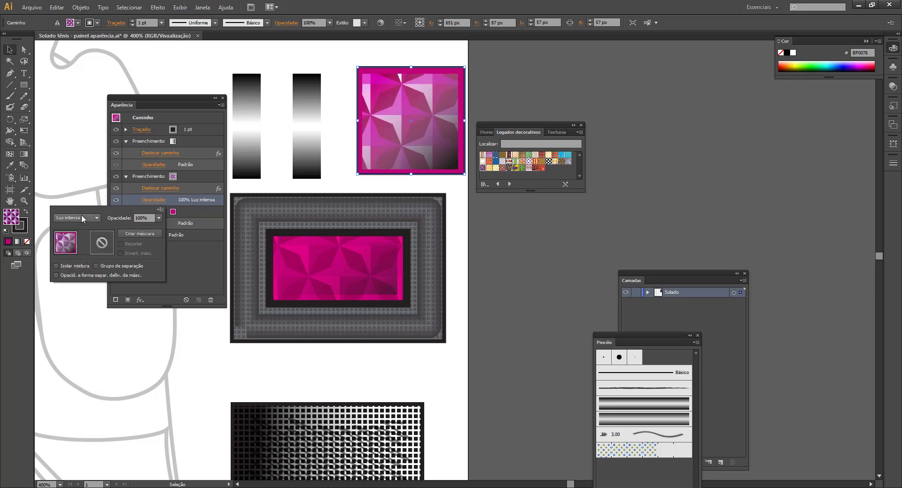
click(80, 217)
click(77, 318)
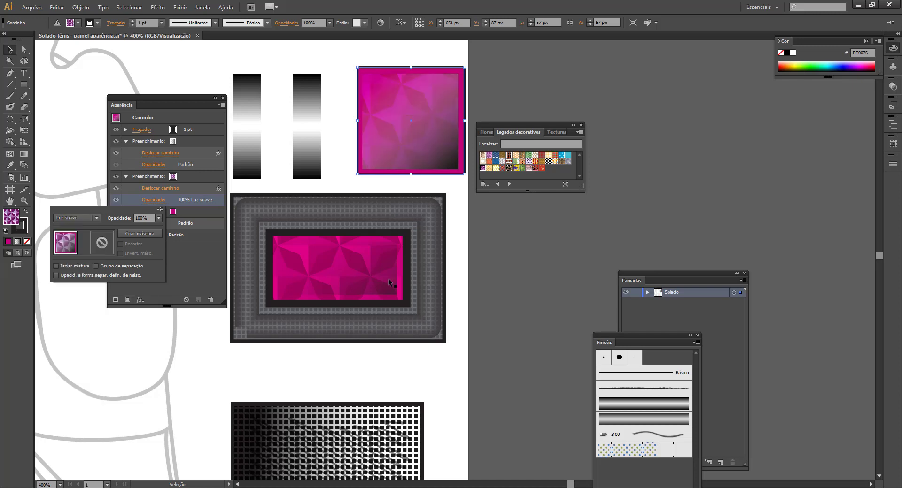
click(520, 280)
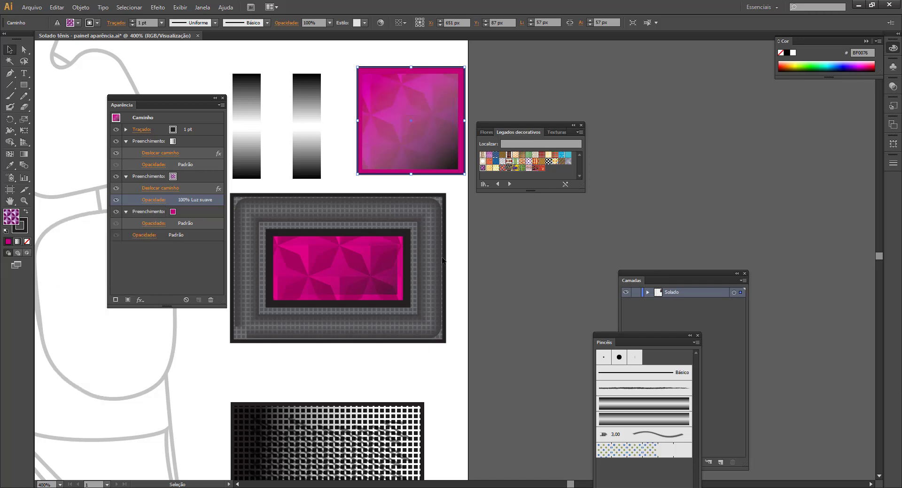
Check the magenta sample's pattern fill, and give the square's pattern fill the same Multiplicar blend mode at 50% opacity
click(373, 249)
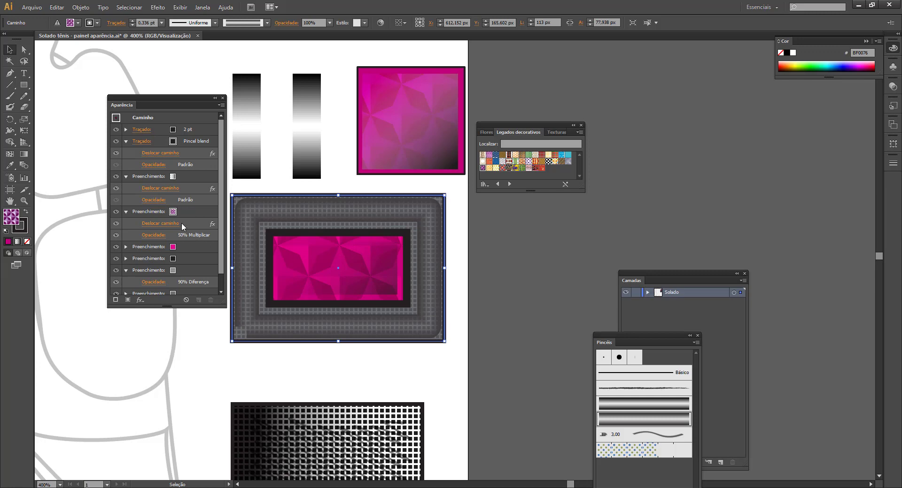
click(188, 211)
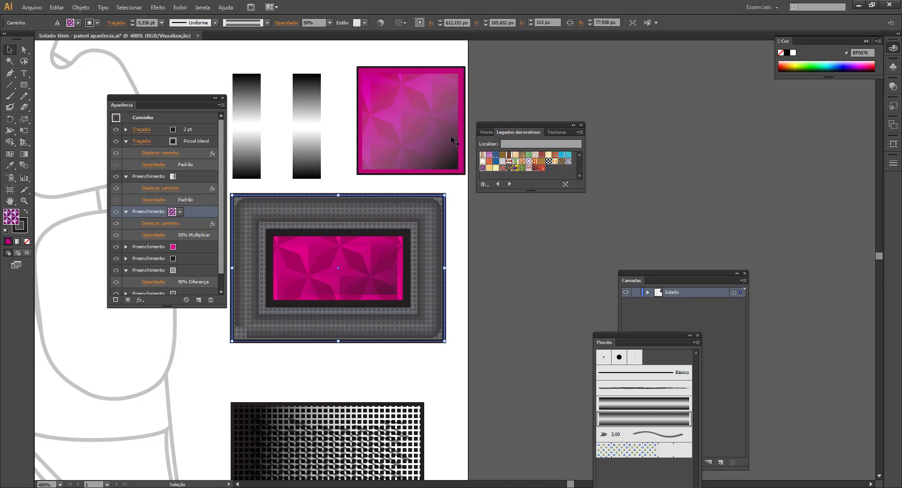
click(435, 130)
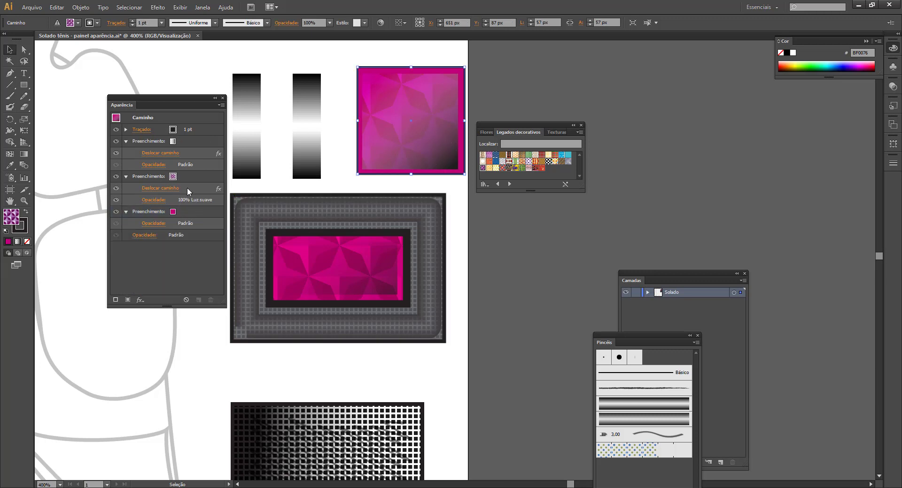
click(155, 202)
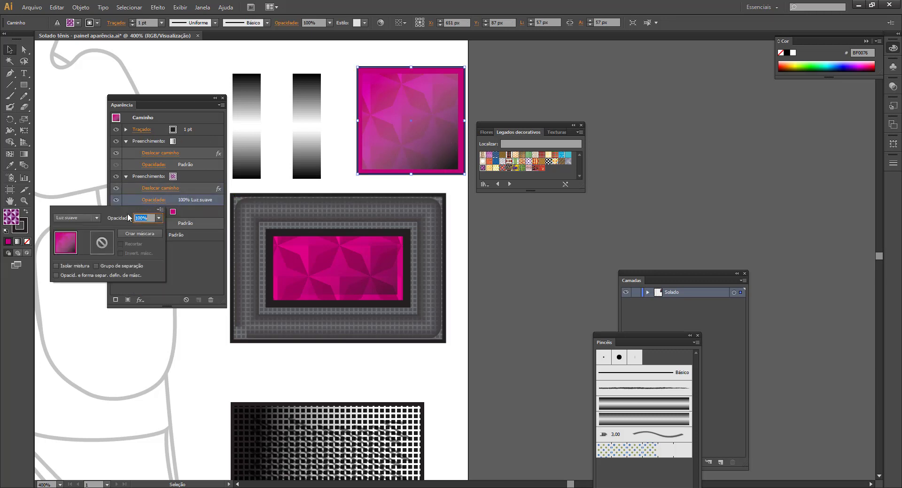
click(95, 218)
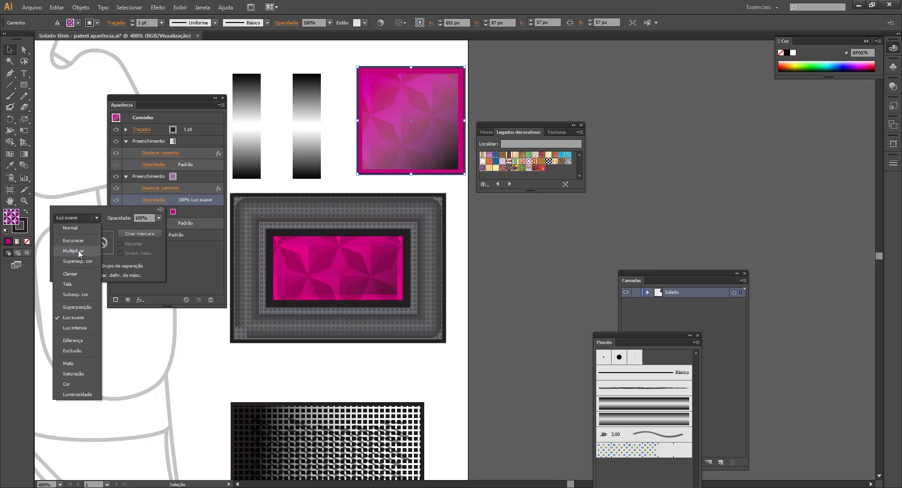
click(78, 251)
click(159, 217)
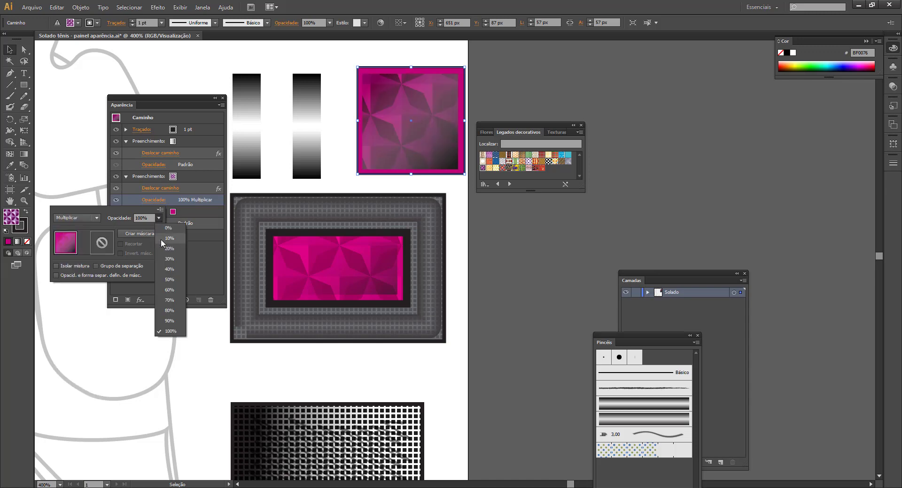
click(170, 280)
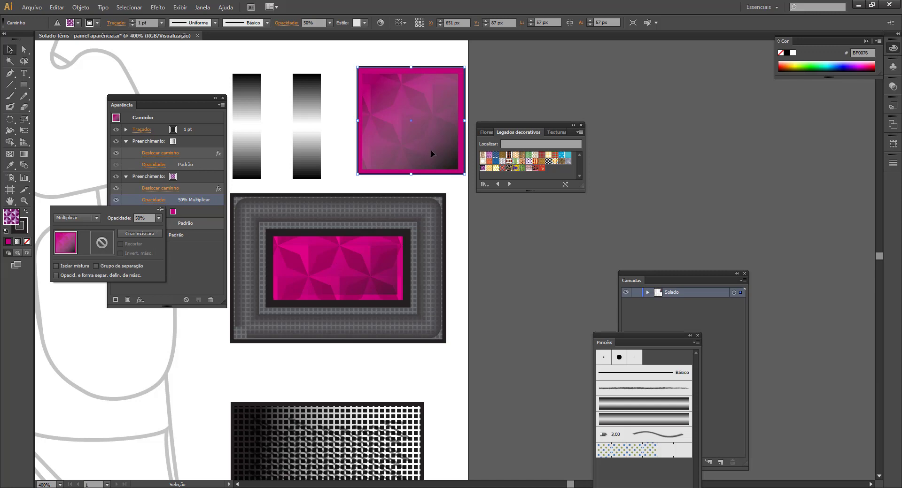
Compare the magenta sample's gradient fill and its opacity settings with the layered fills of the test square
click(374, 254)
click(372, 278)
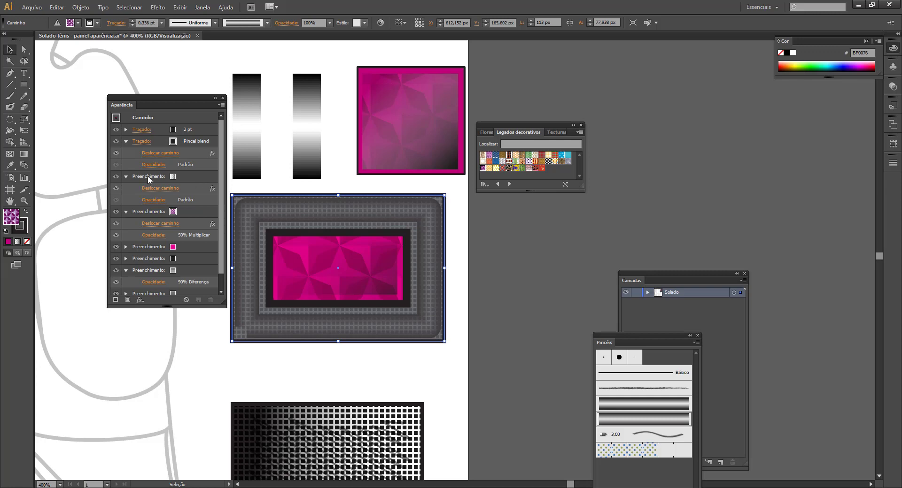
click(148, 177)
click(153, 200)
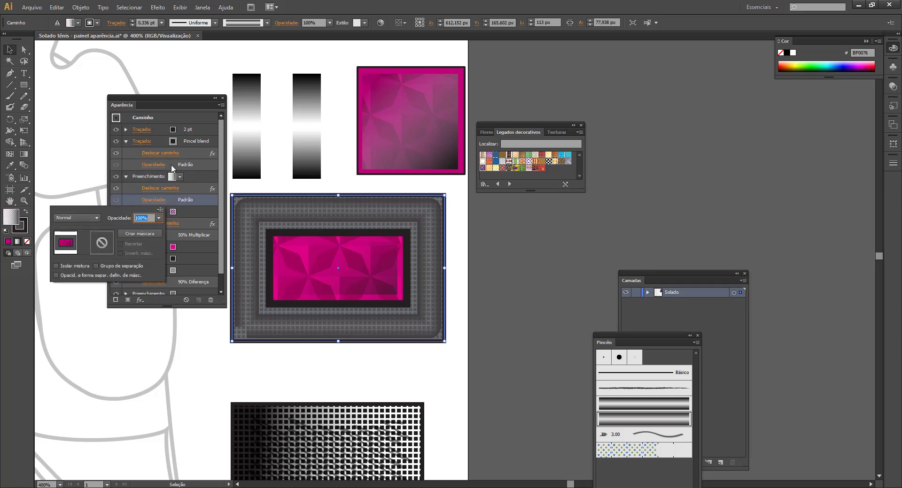
key(Escape)
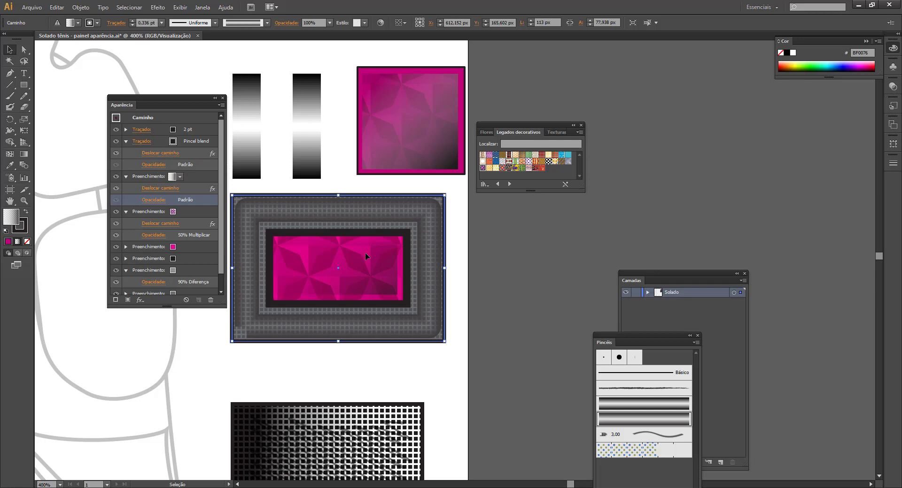
click(407, 148)
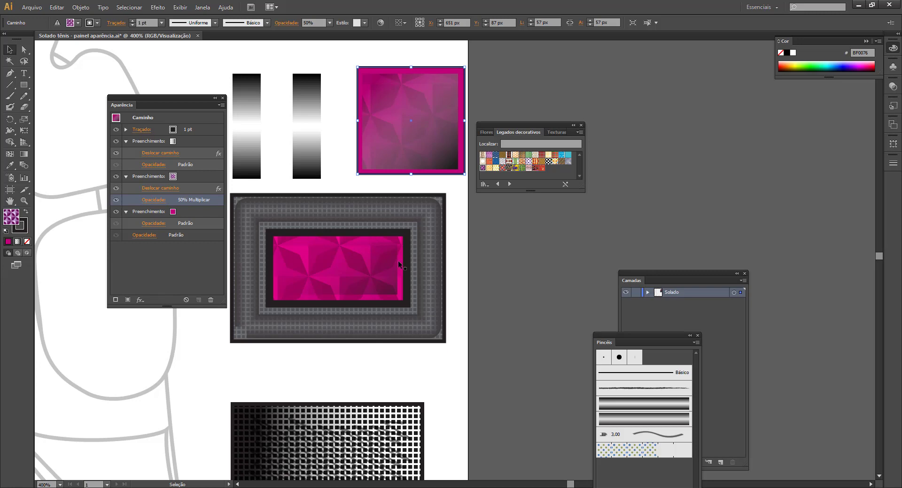
click(382, 250)
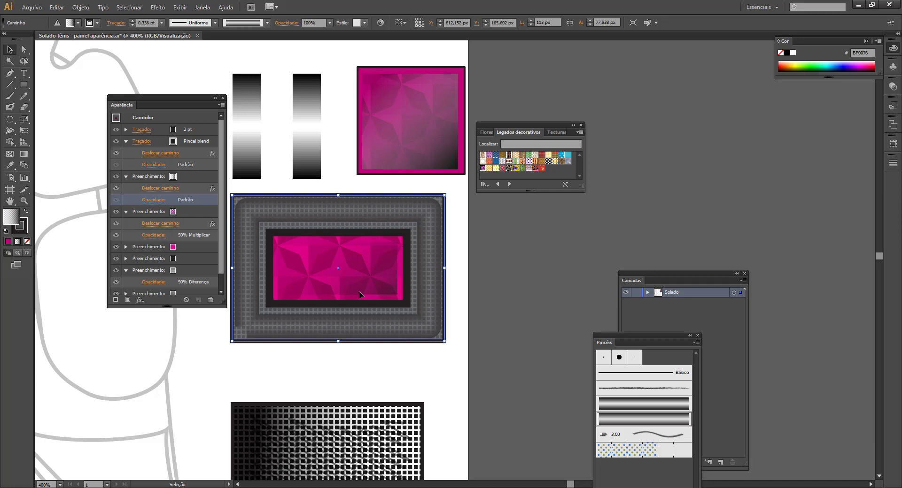
click(430, 153)
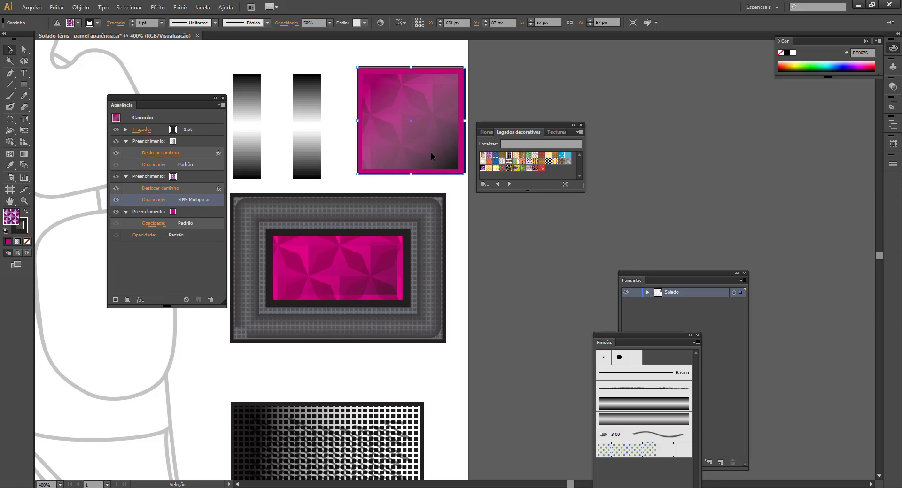
click(125, 141)
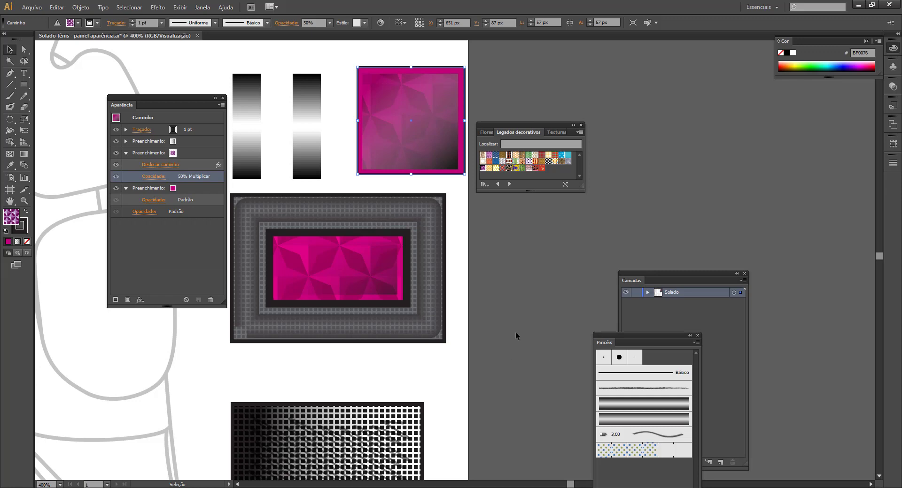
click(505, 314)
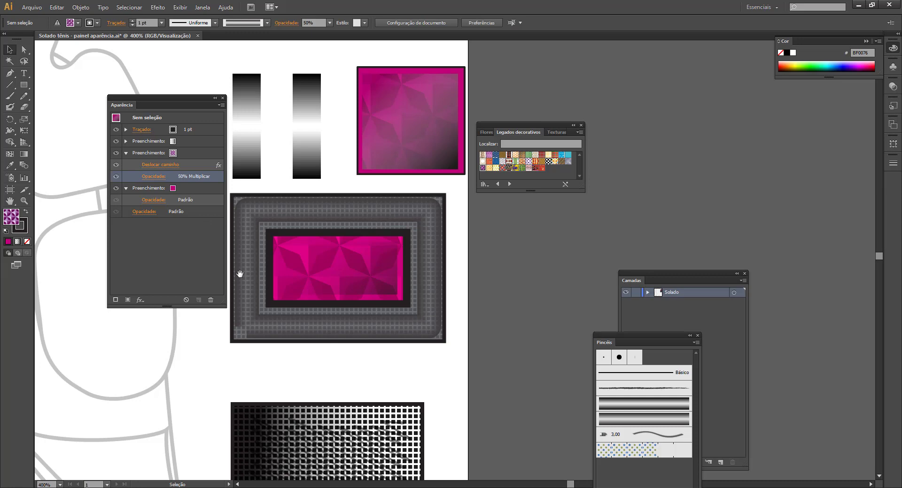
Copy the magenta sample's complete appearance onto the curved sole shape above the rounded pad
drag(244, 273, 431, 270)
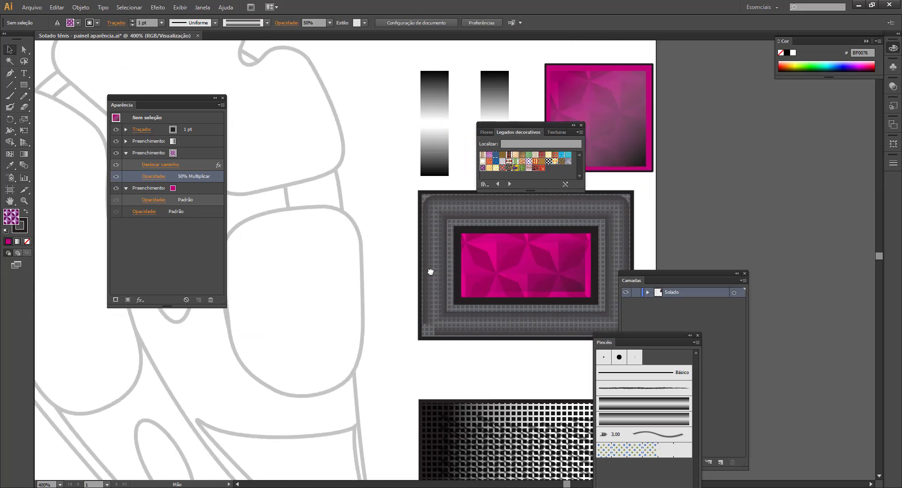
click(351, 219)
click(342, 161)
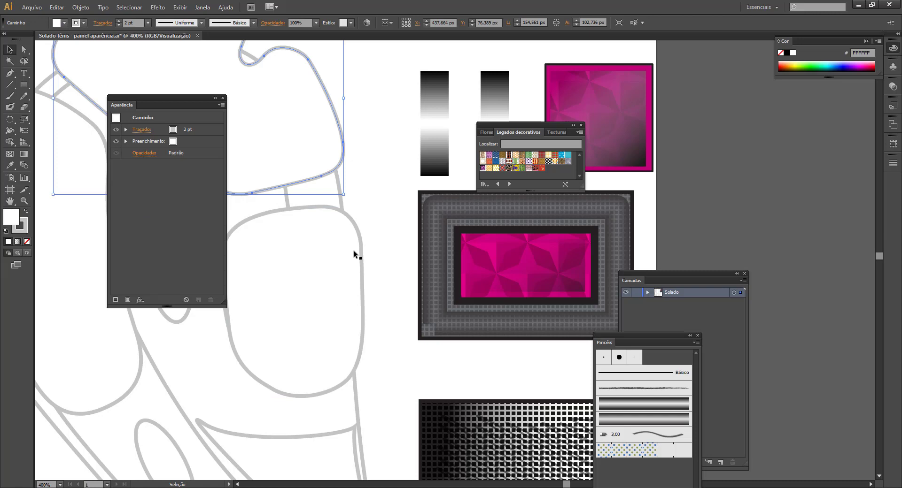
click(446, 214)
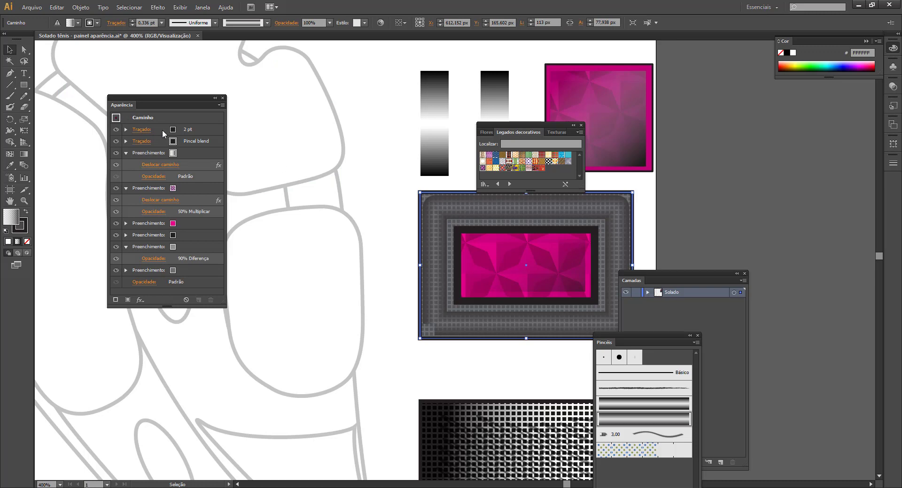
drag(117, 119, 247, 70)
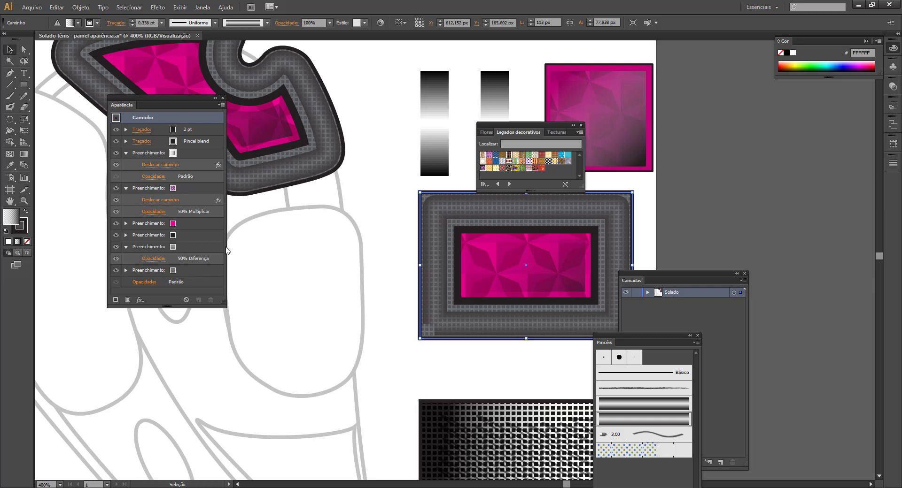
Examine the magenta sample's two lowest fills, the plain grey one and the 90% Diferença pattern, including the pattern's swatch choices
click(199, 271)
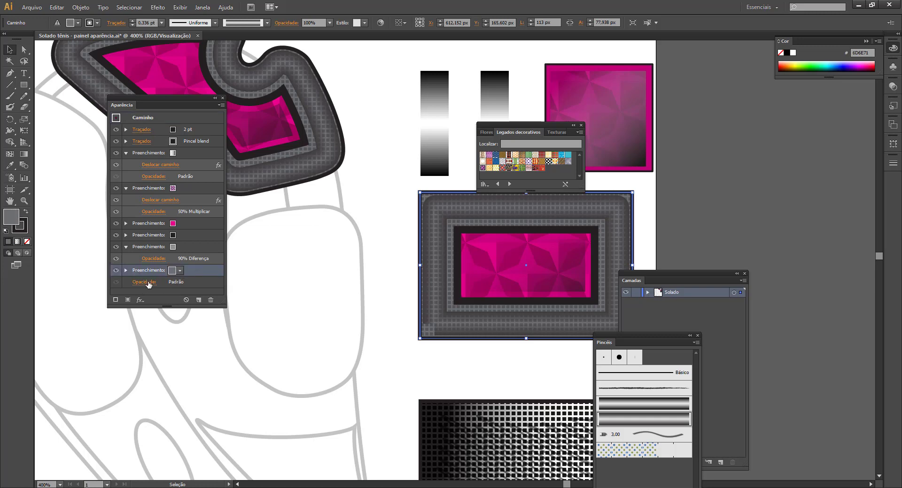
click(190, 246)
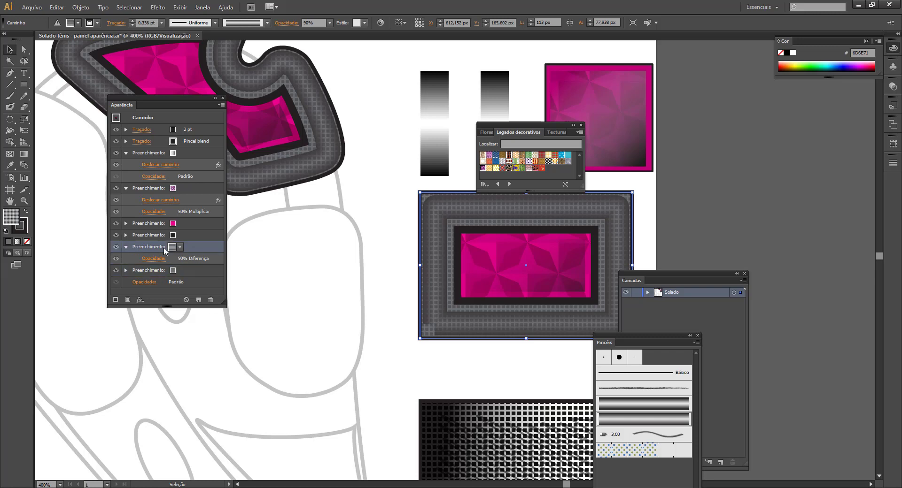
click(180, 247)
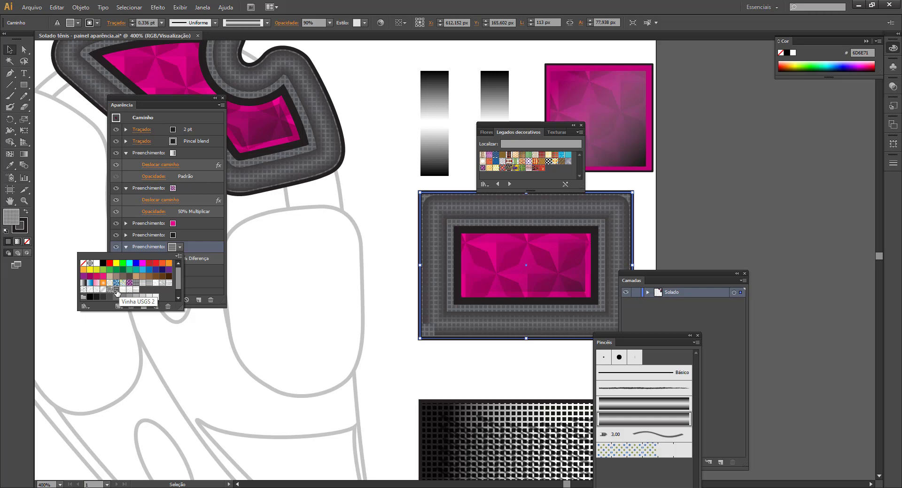
click(387, 213)
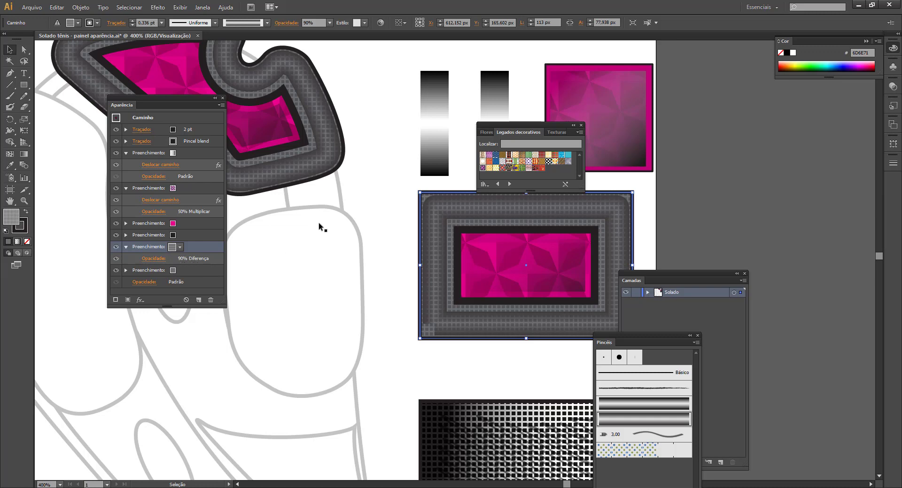
Fill the rounded sole pad with light grey CCCCCC and add a second fill above it
click(339, 211)
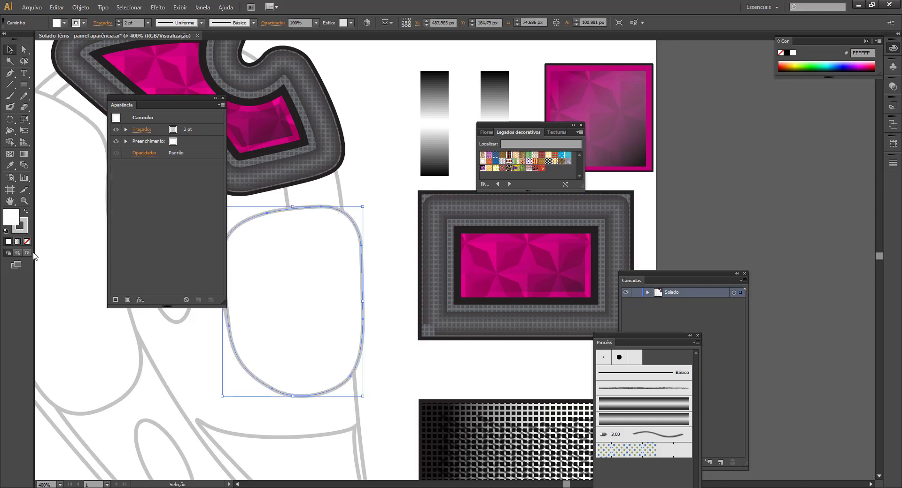
click(63, 23)
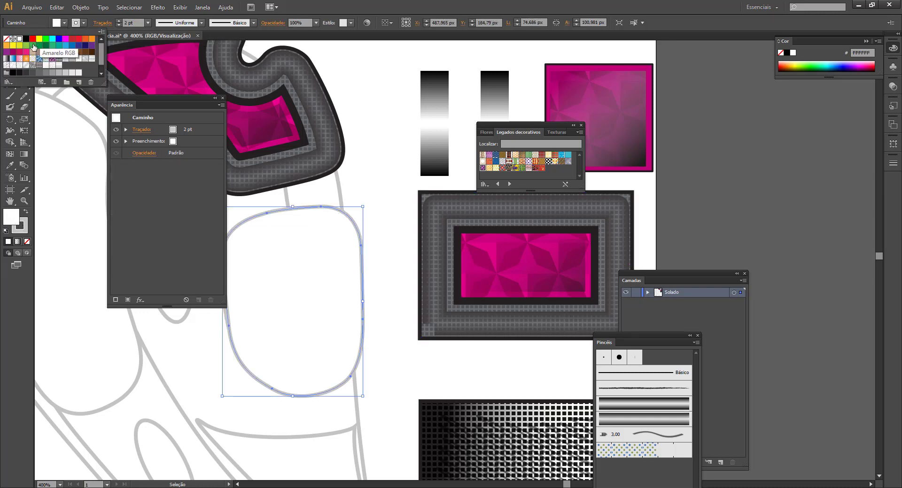
click(65, 73)
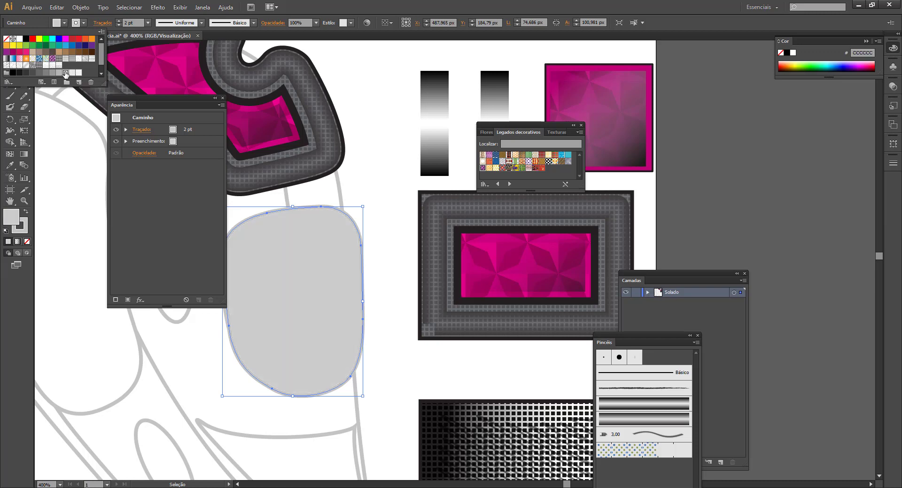
click(144, 141)
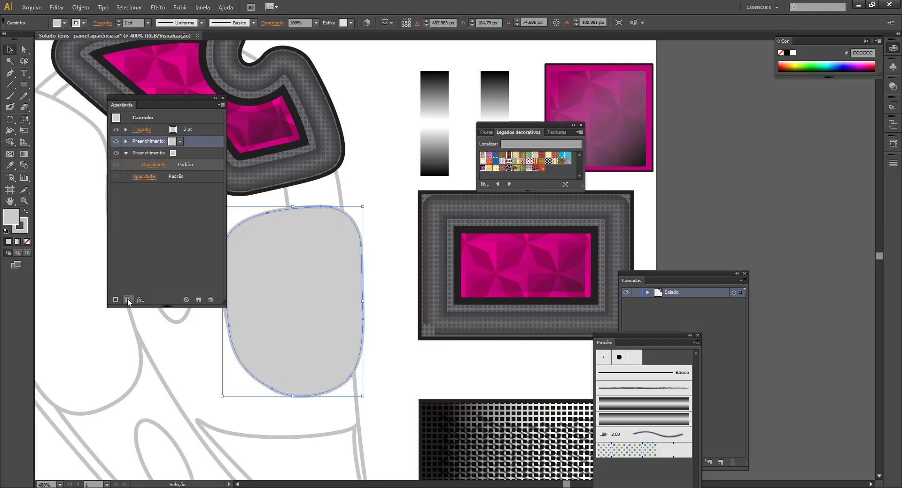
Load the Texturas de gráficos básicos pattern library for the pad's upper fill
click(180, 141)
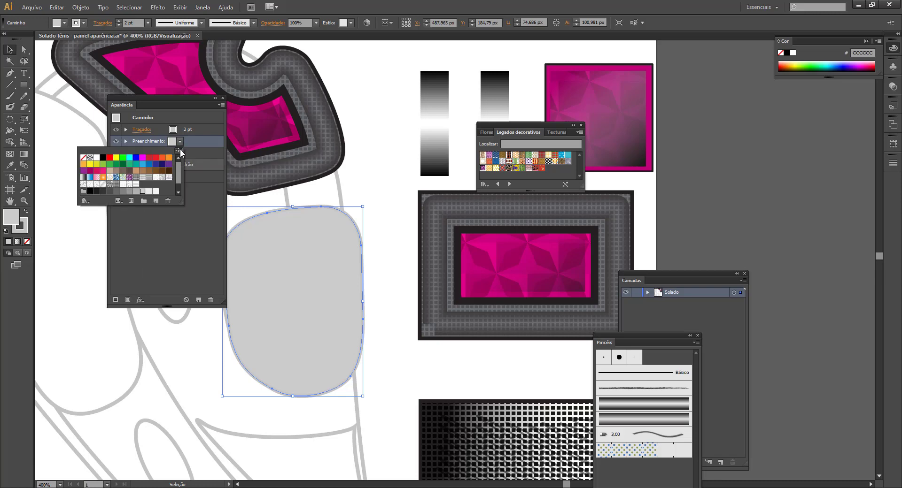
click(180, 149)
mouse_move(226, 358)
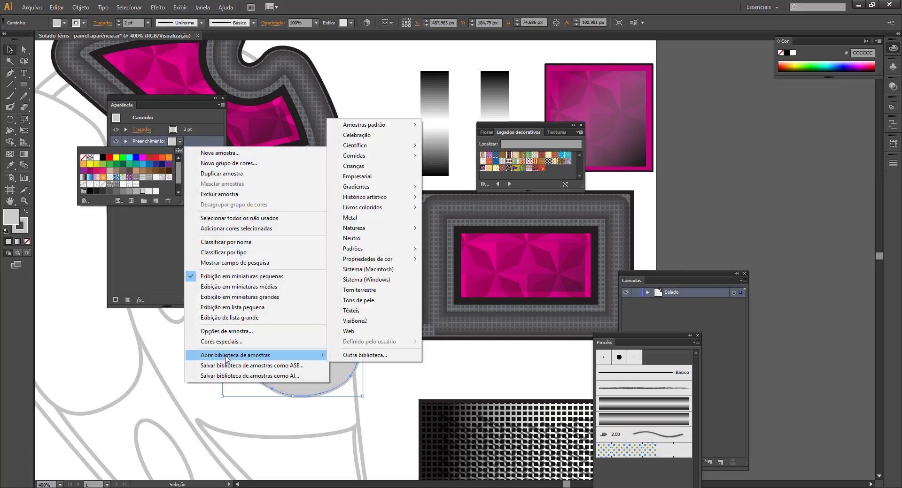
mouse_move(365, 254)
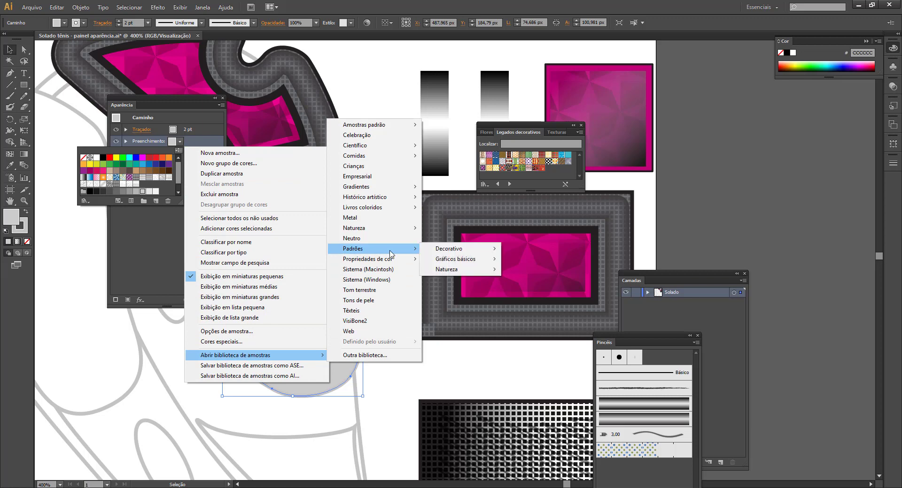
mouse_move(484, 259)
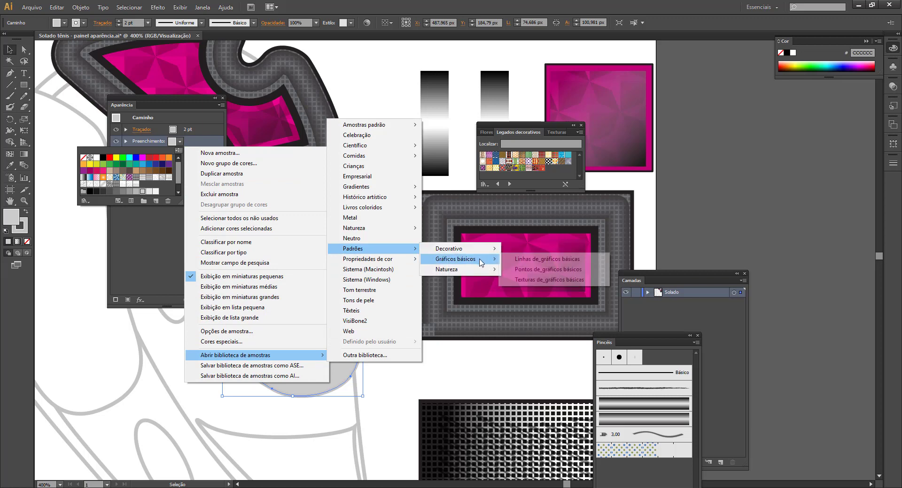
click(532, 280)
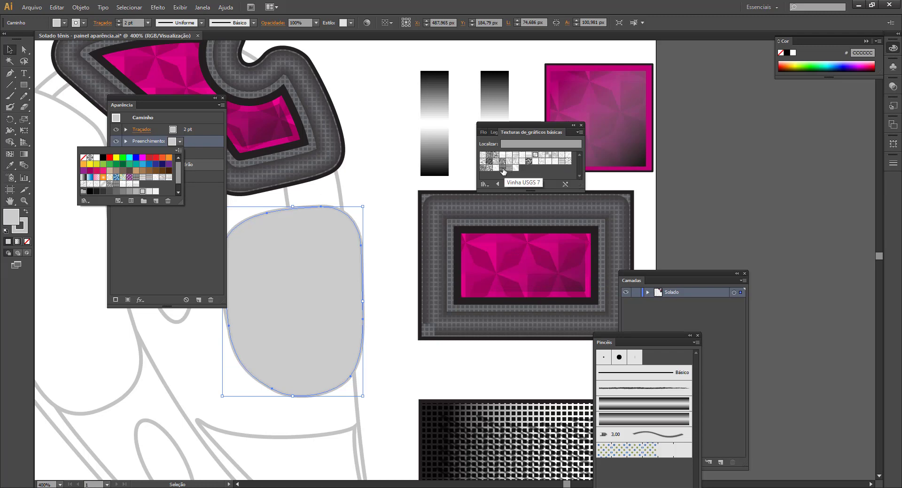
Try dotted textures on the pad's upper fill and settle on the Vinha USGS 7 square-grid texture
click(562, 163)
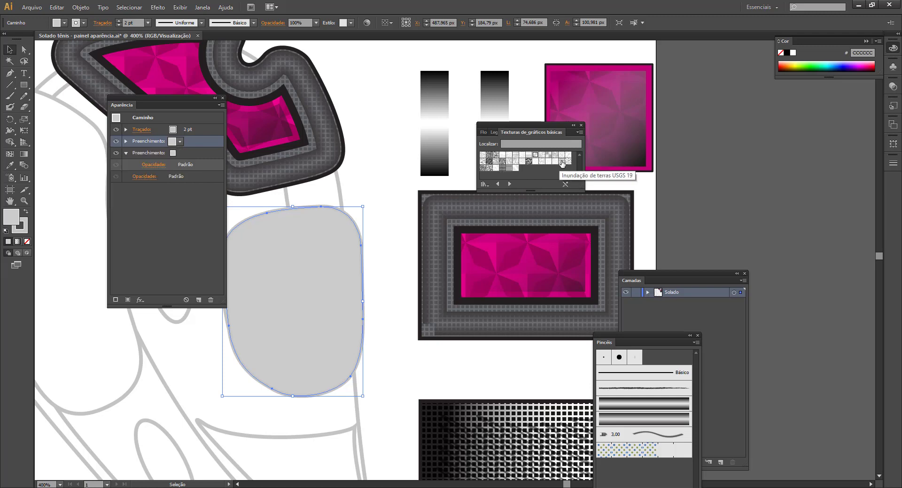
click(562, 164)
click(554, 162)
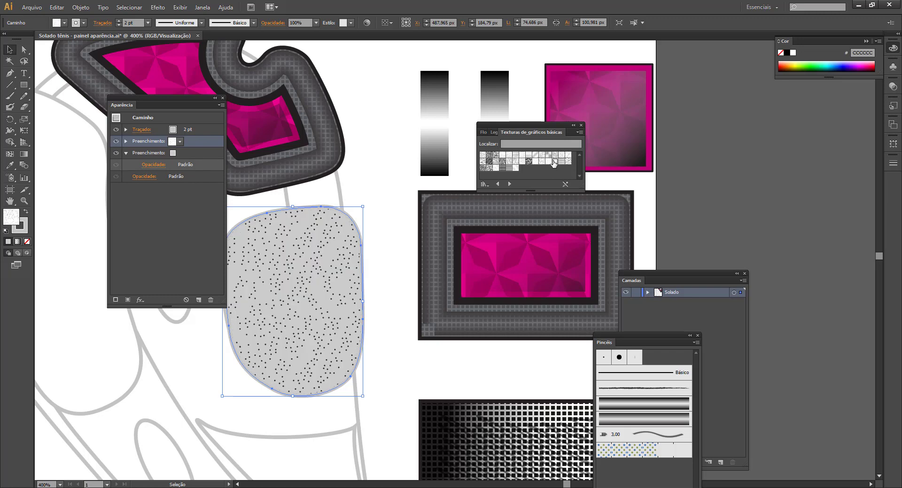
click(509, 168)
click(501, 169)
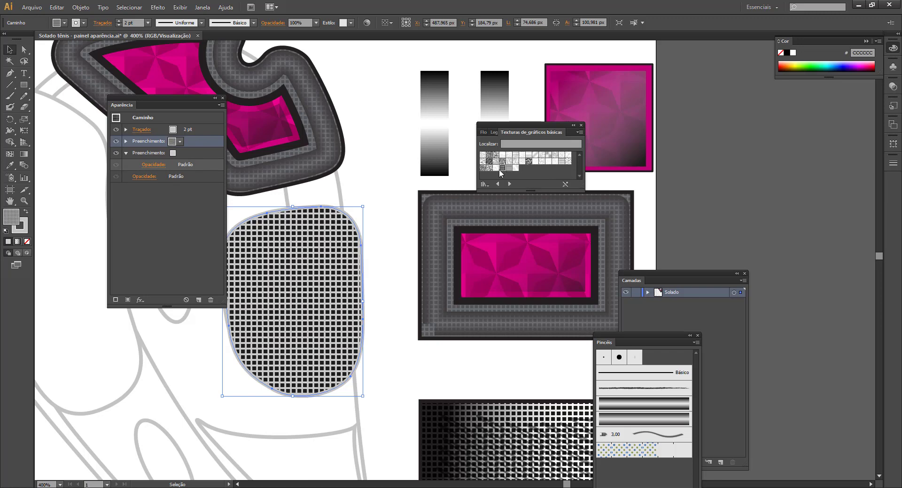
click(501, 168)
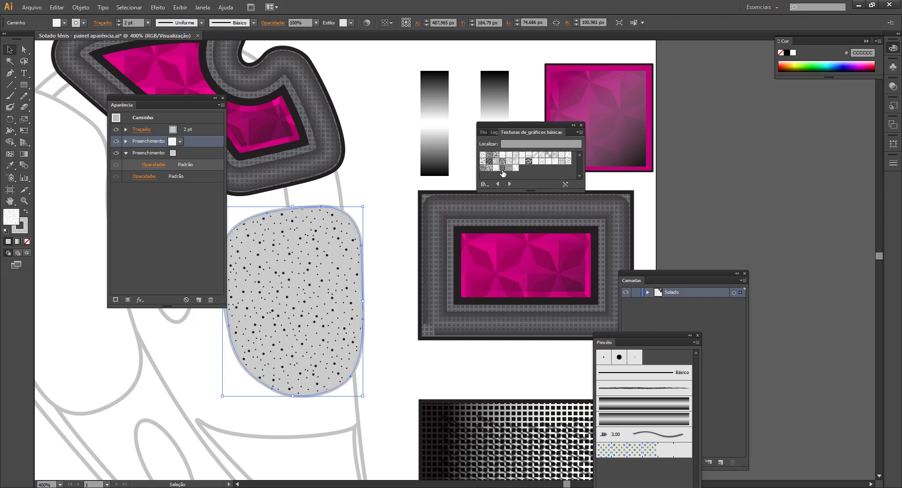
click(502, 170)
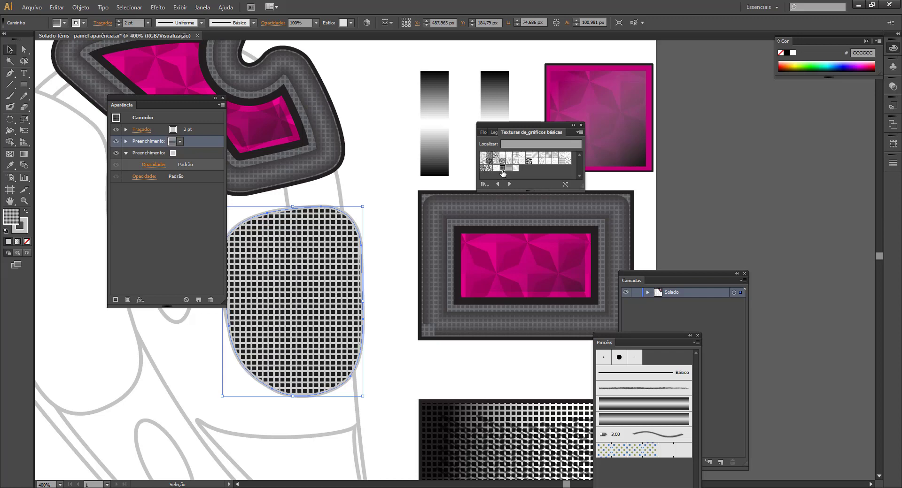
Examine the magenta sample's black offset fill by expanding its settings and switching its visibility off and on
click(452, 264)
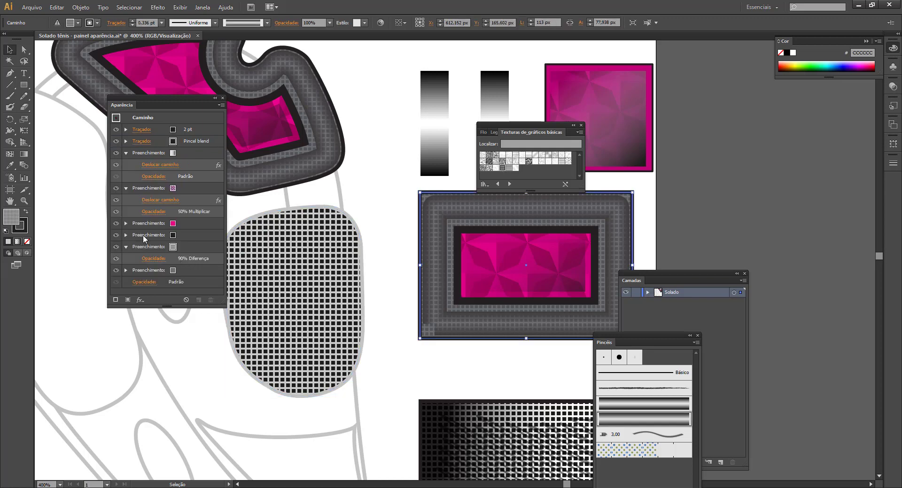
click(143, 235)
click(125, 235)
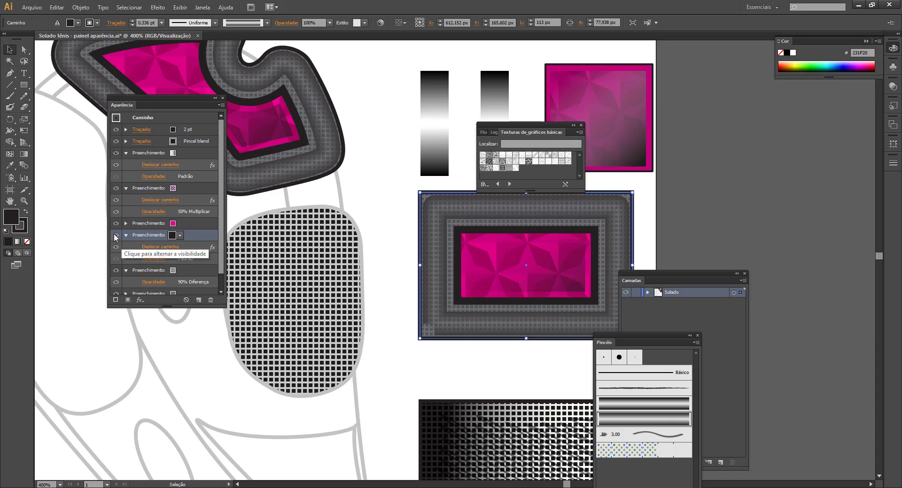
click(116, 235)
click(115, 235)
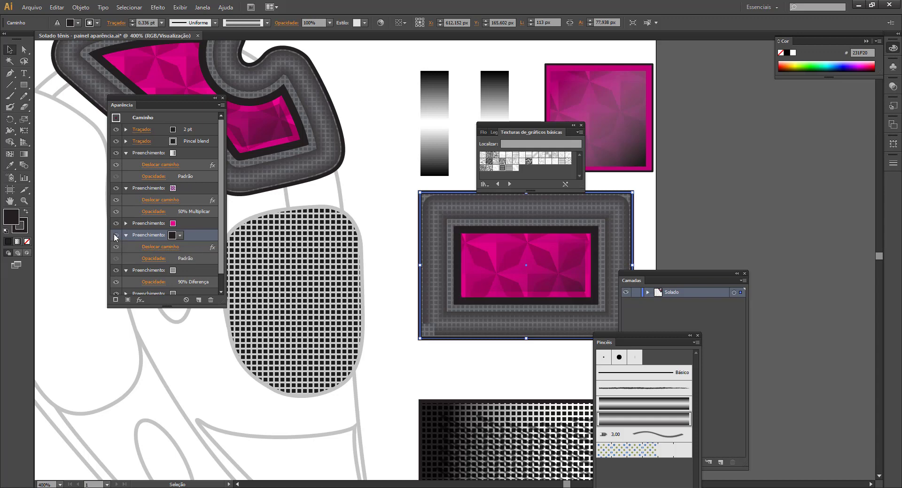
Add a new fill above the rounded pad's grid texture and colour it dark grey 333333
click(347, 283)
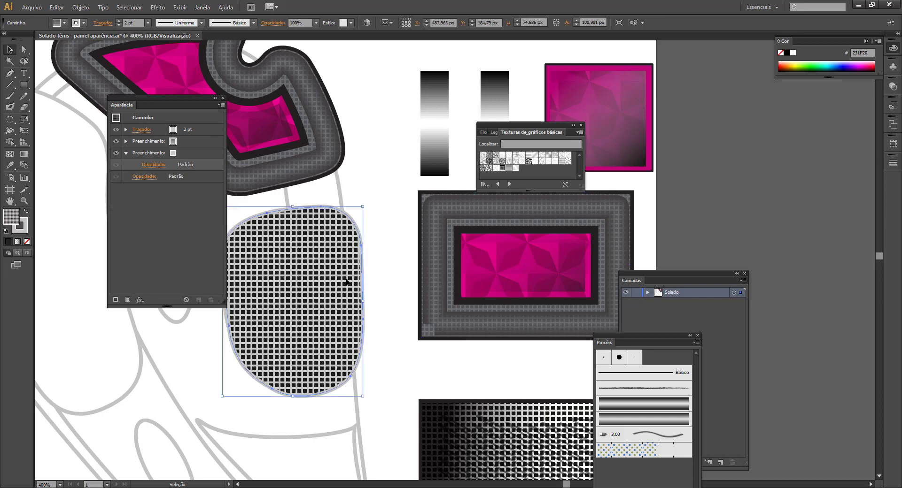
click(151, 141)
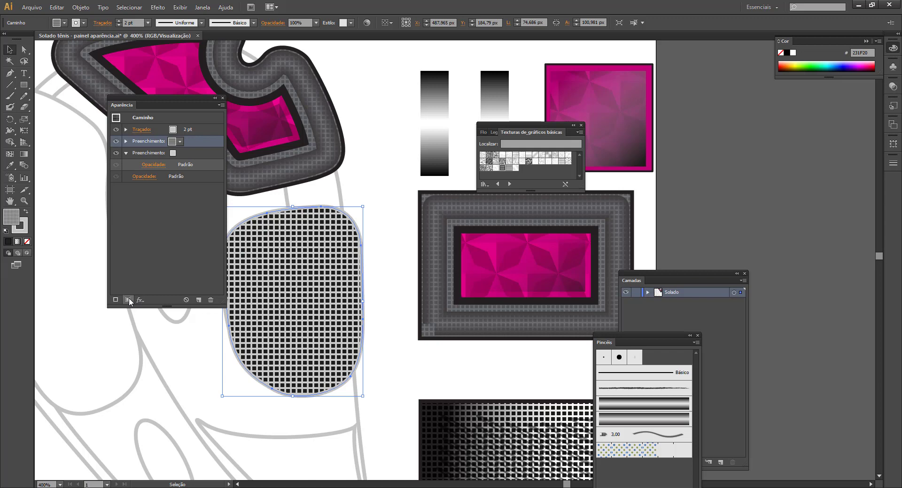
click(129, 298)
click(180, 141)
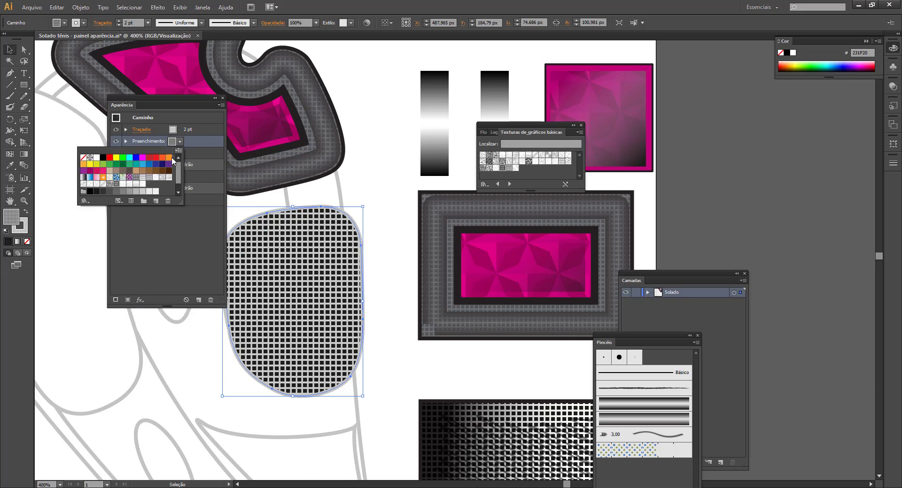
click(103, 191)
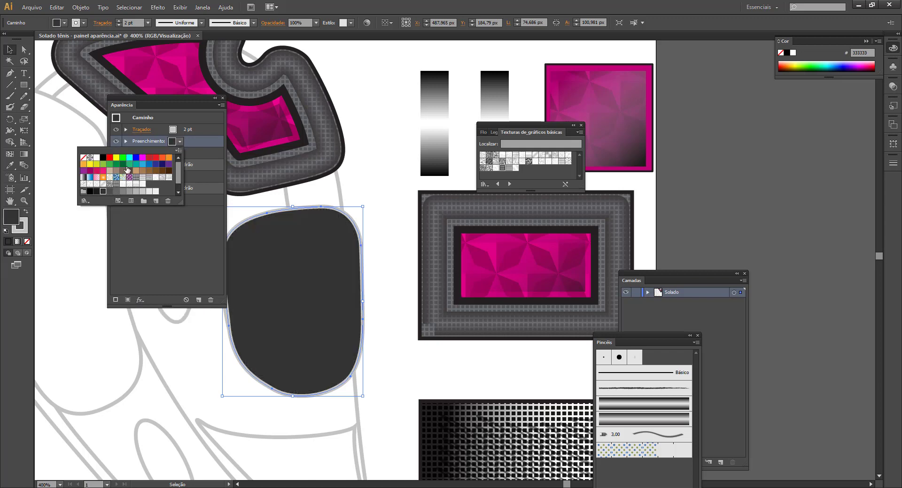
click(207, 138)
Apply an Offset Path (Deslocar caminho) effect of -15 px with preview to the pad's new dark fill, keeping mitre joins
click(140, 300)
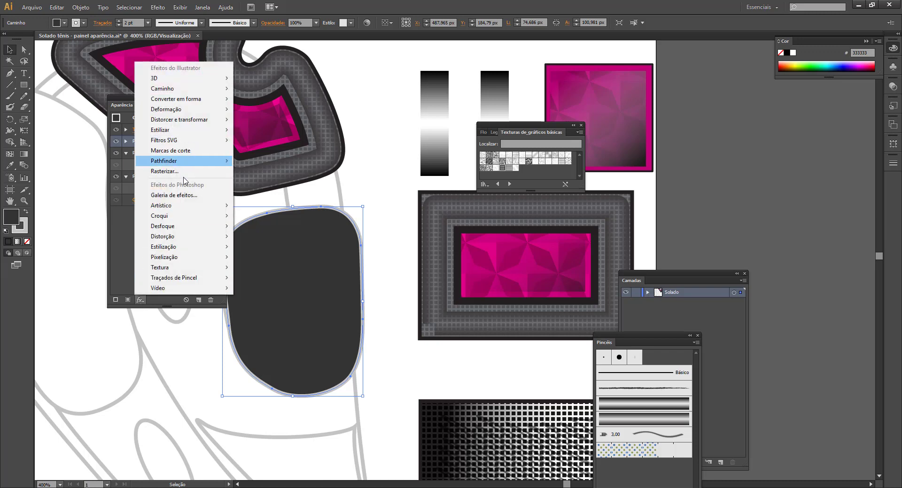
mouse_move(181, 91)
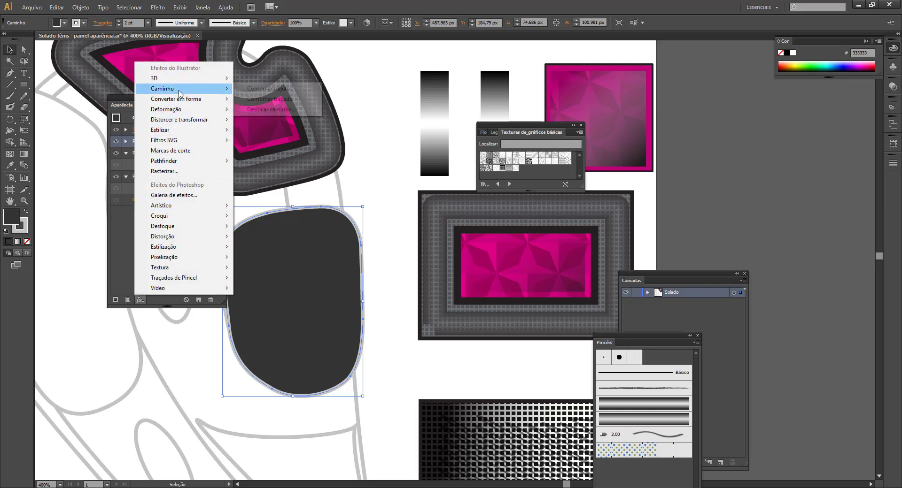
click(266, 109)
click(370, 268)
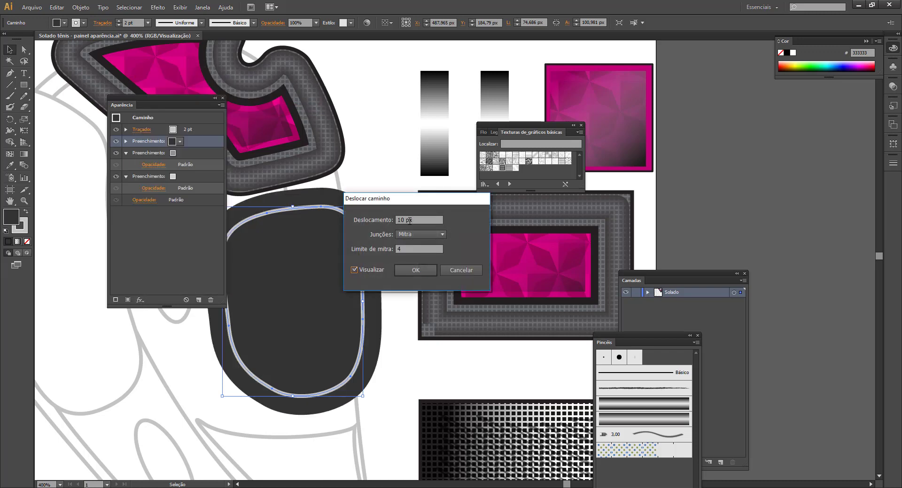
drag(403, 221, 392, 220)
text(-5)
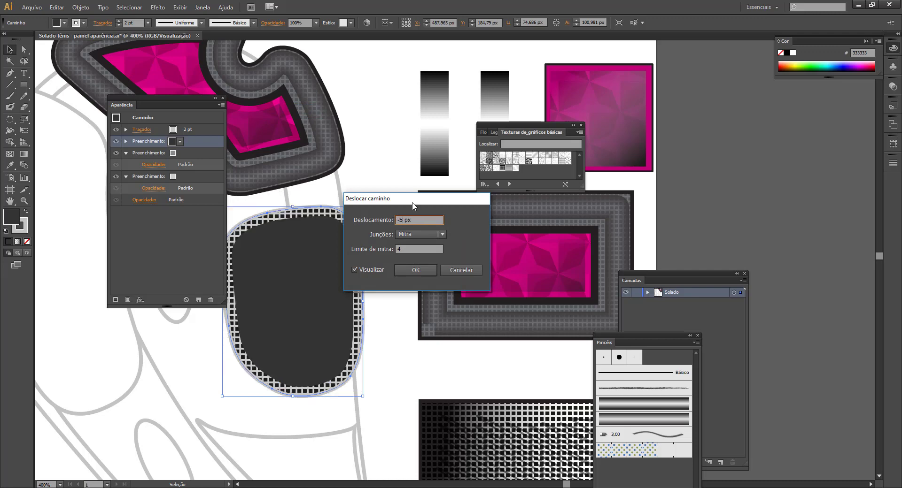
click(411, 248)
double_click(402, 218)
text(10)
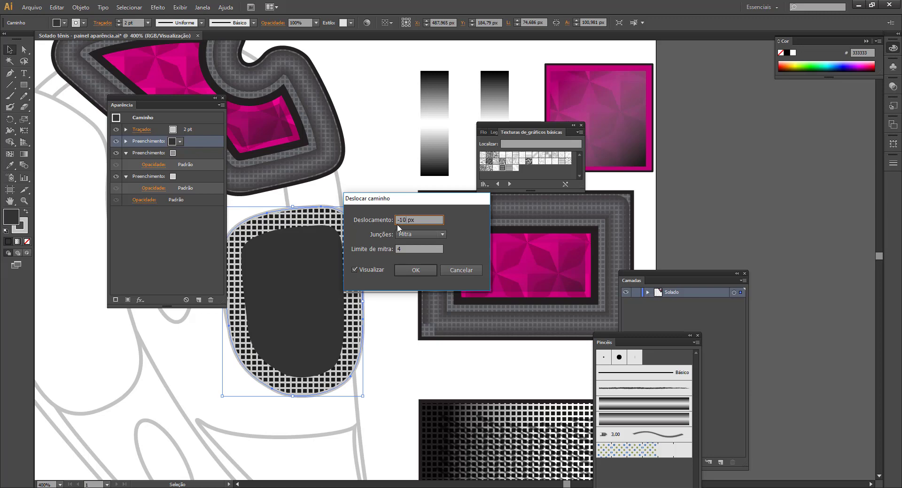
drag(397, 219, 406, 215)
text(-13)
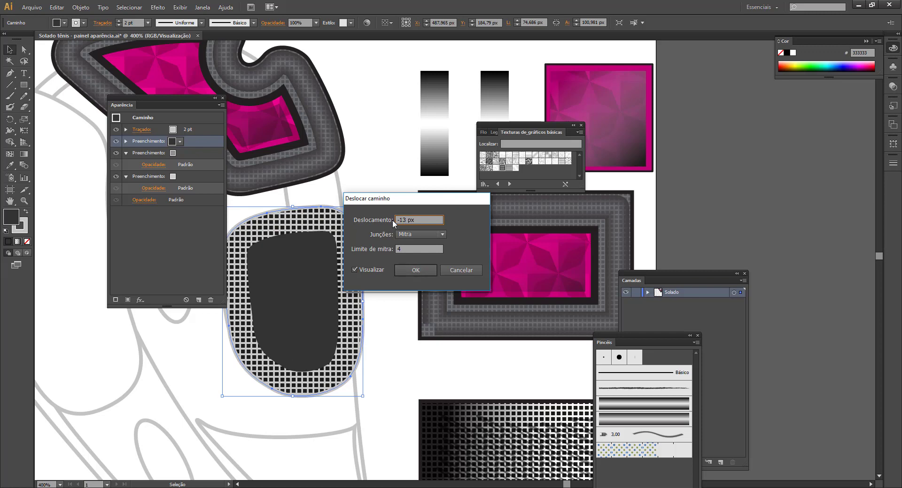
drag(403, 220, 406, 219)
text(5)
click(414, 271)
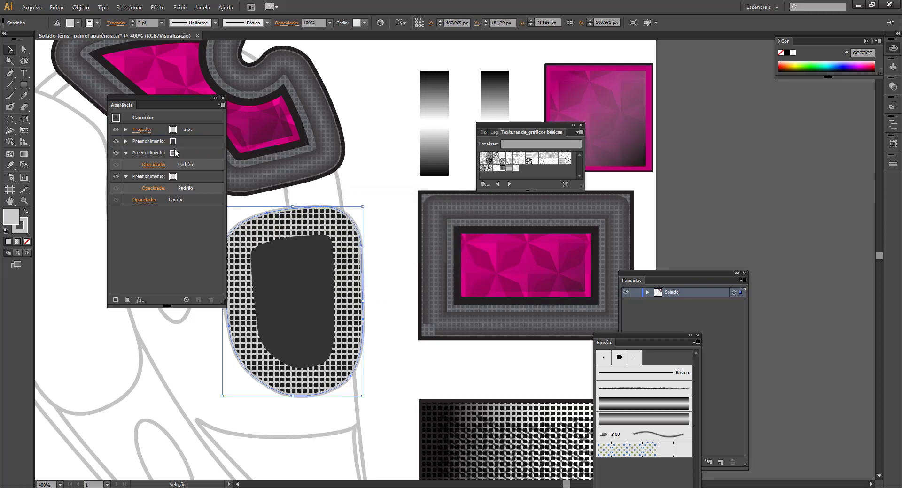
Darken the pad's offset fill to 1A1A1A and deselect the pad
click(157, 140)
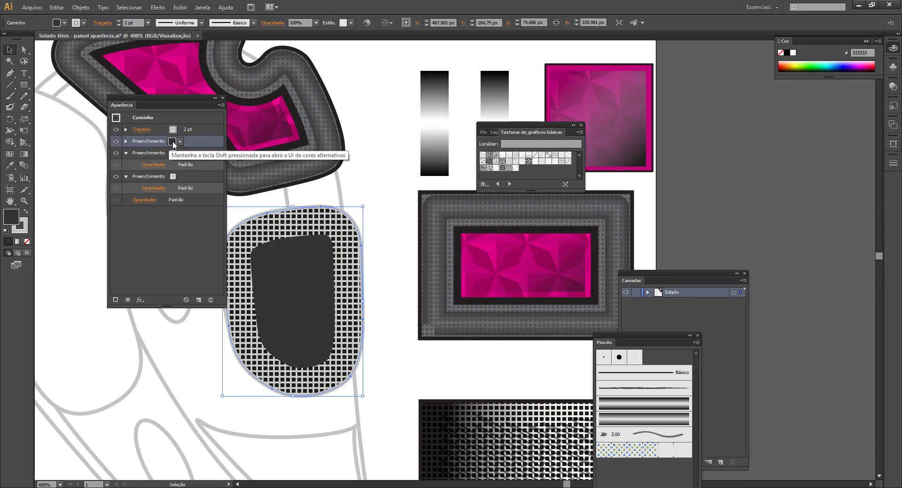
click(180, 142)
click(97, 191)
click(96, 192)
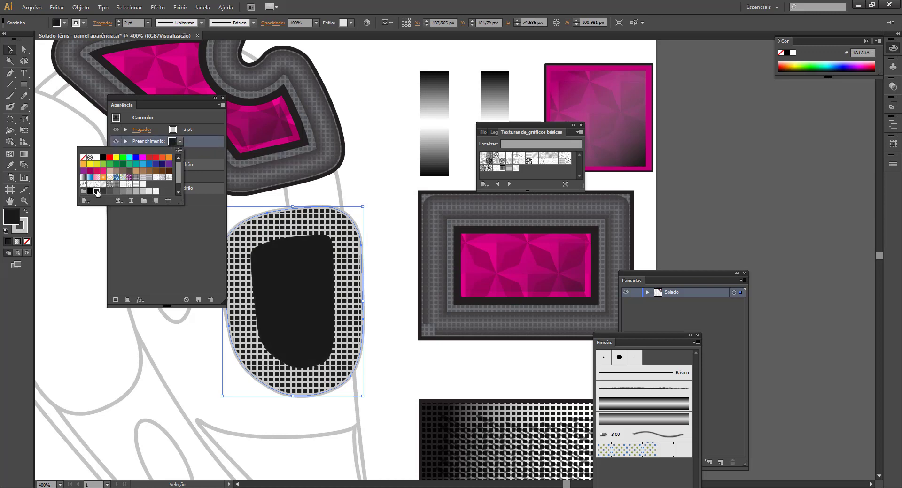
click(396, 145)
click(378, 179)
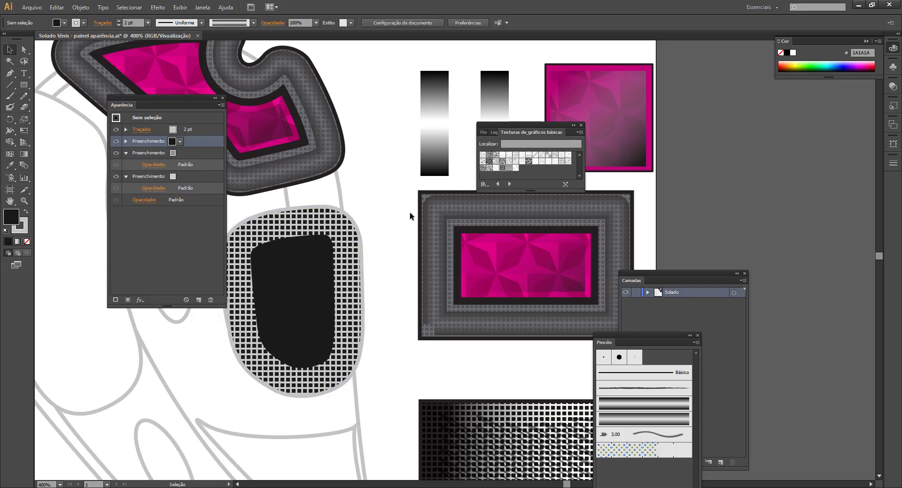
Hide the magenta sample's strokes and its gradient, pattern and magenta fills to examine how its grid-texture fill is blended
click(433, 213)
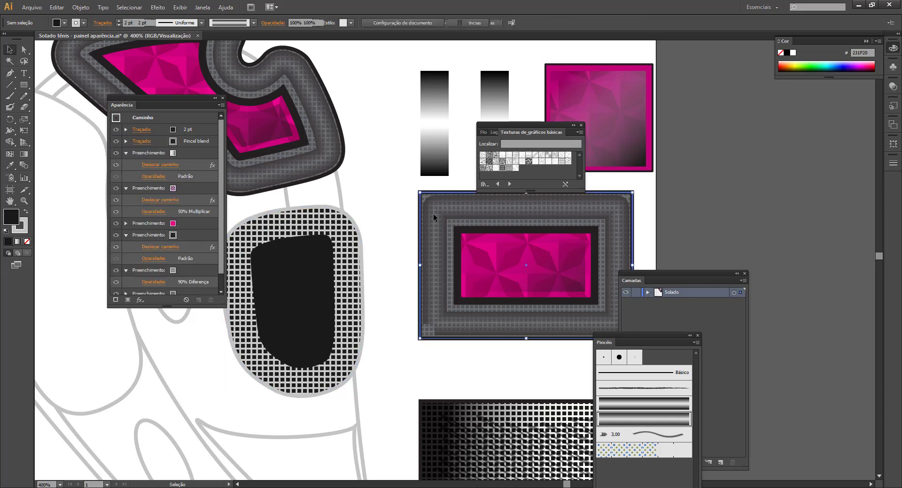
click(116, 152)
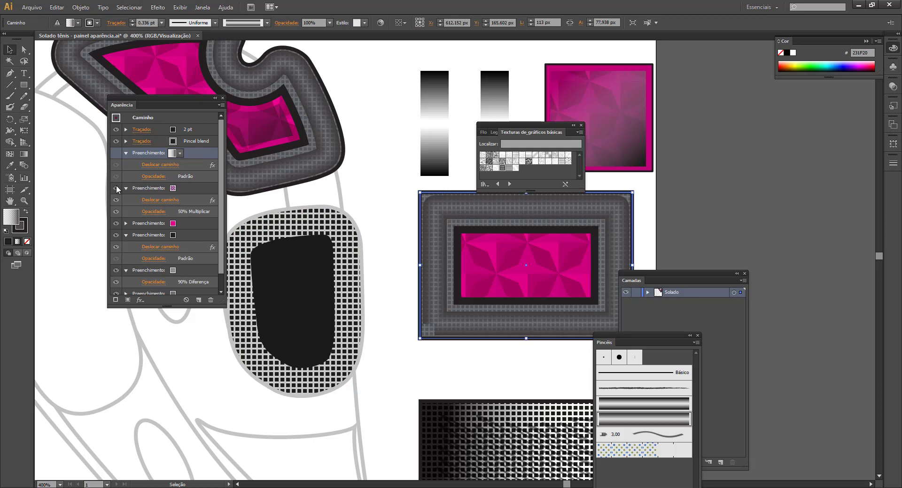
click(126, 153)
click(125, 164)
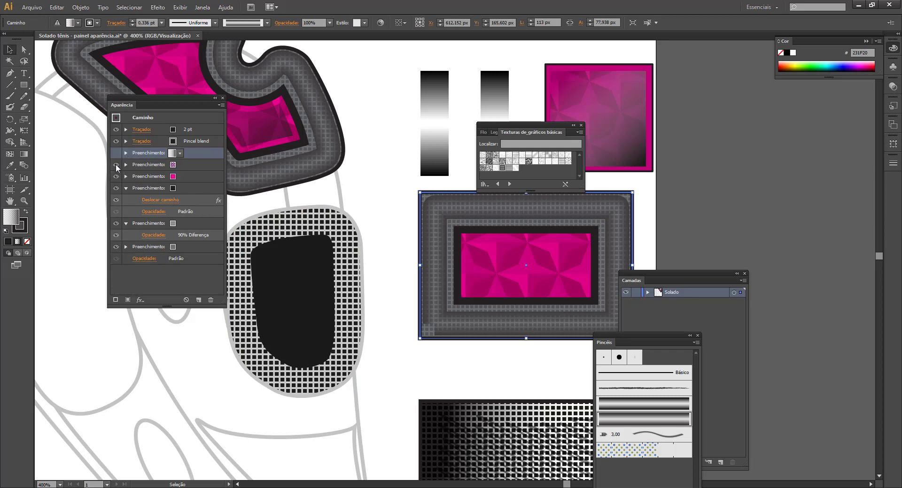
click(116, 165)
click(116, 176)
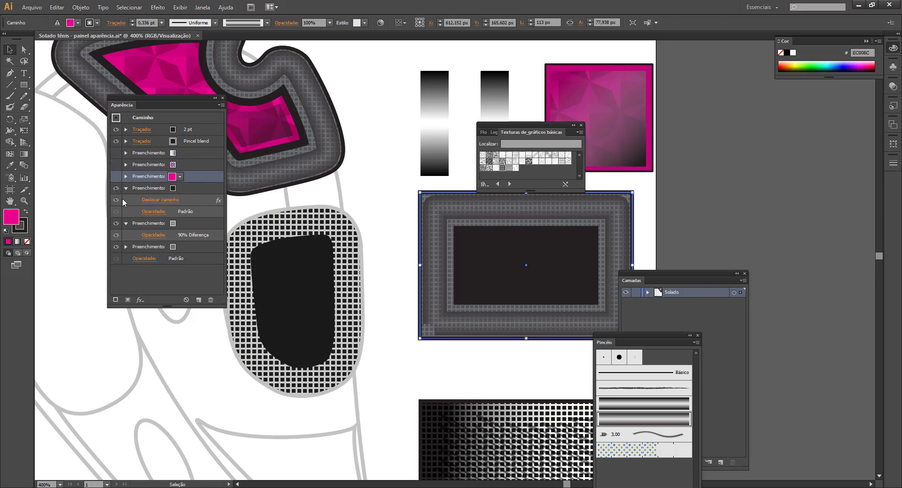
click(125, 188)
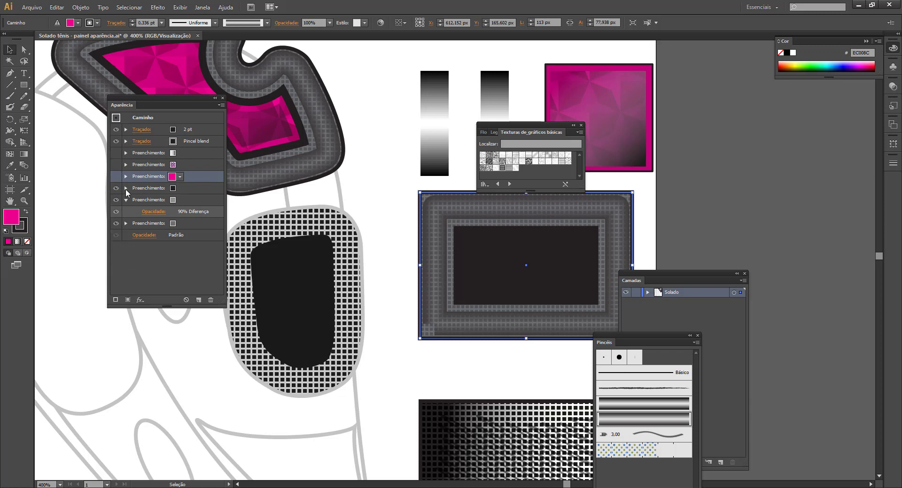
click(116, 141)
click(116, 129)
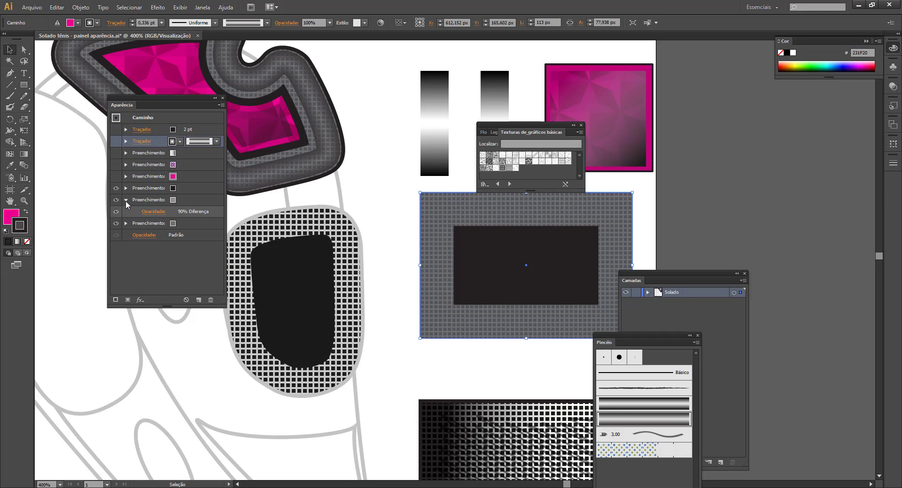
click(187, 199)
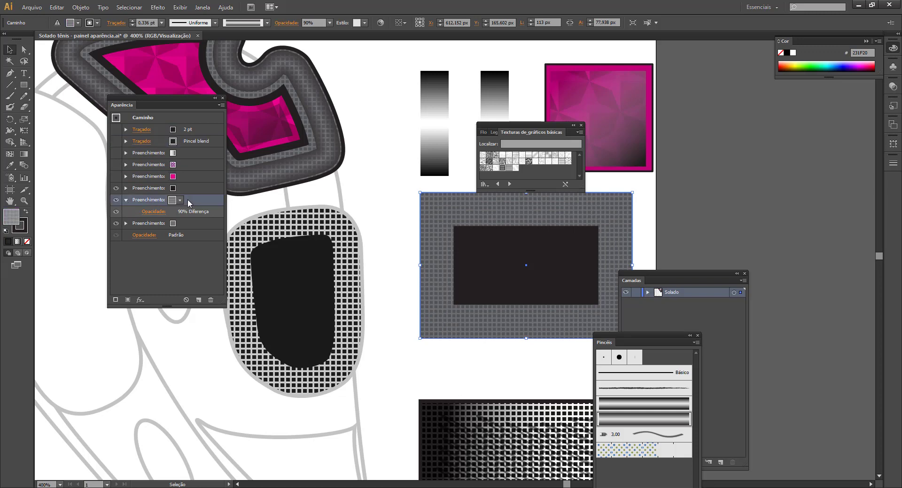
Set the blend mode of the rounded pad's grid-texture fill to Diferença
click(297, 226)
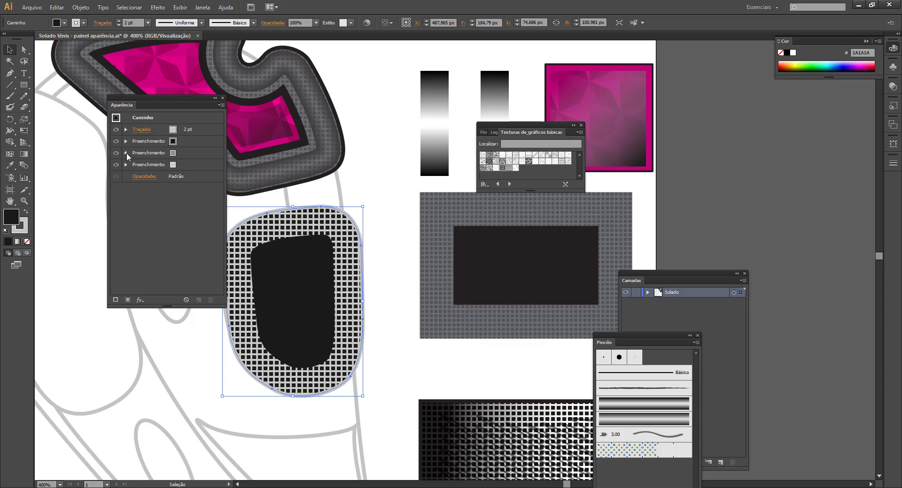
click(126, 153)
click(150, 165)
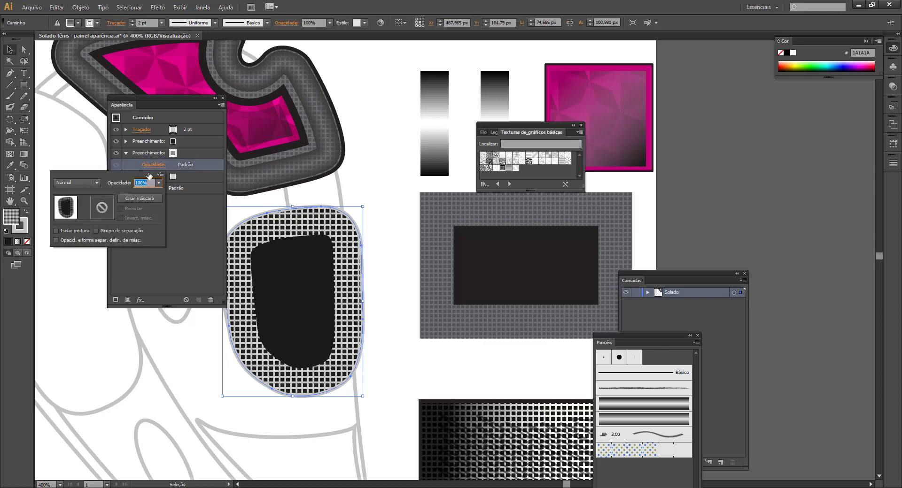
click(97, 182)
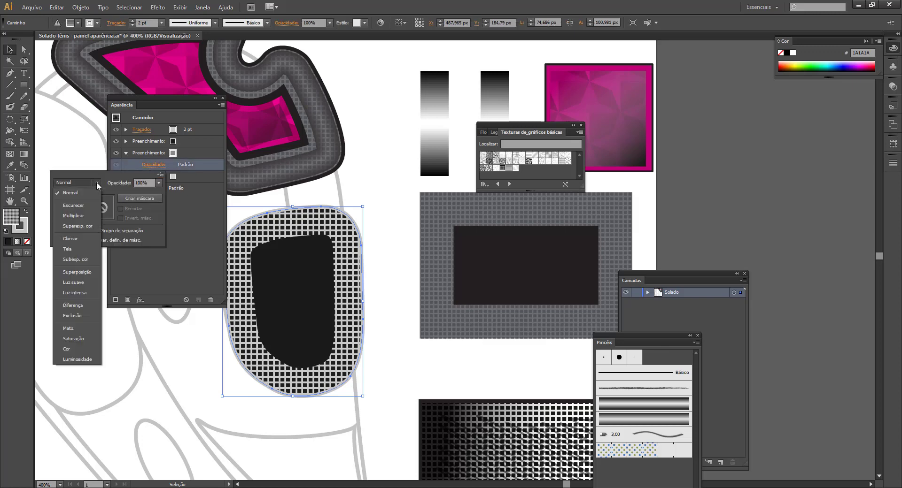
click(81, 308)
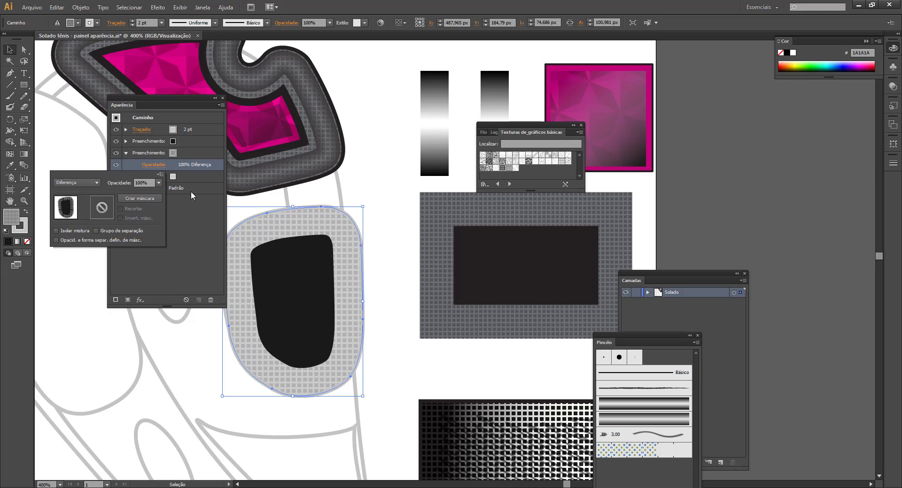
click(206, 174)
Try darker greys on the pad's base fill, settle on 666666, and expand that fill's settings
click(146, 176)
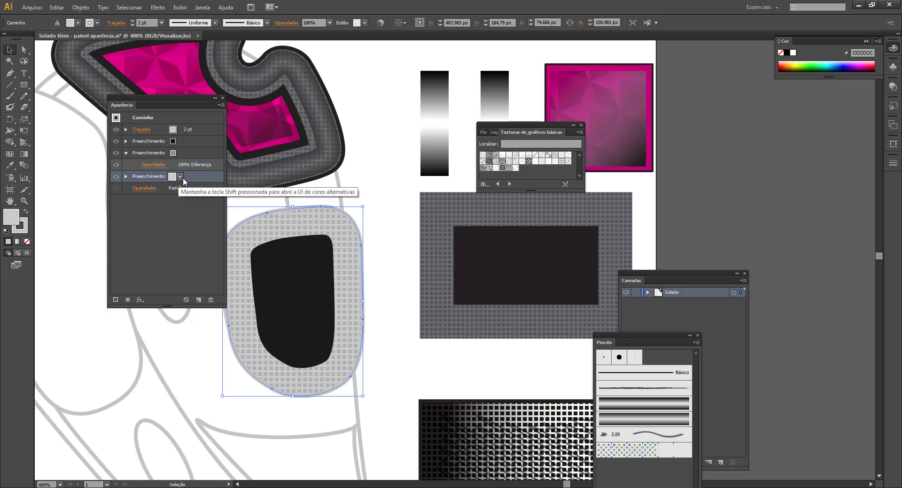
click(175, 176)
click(129, 228)
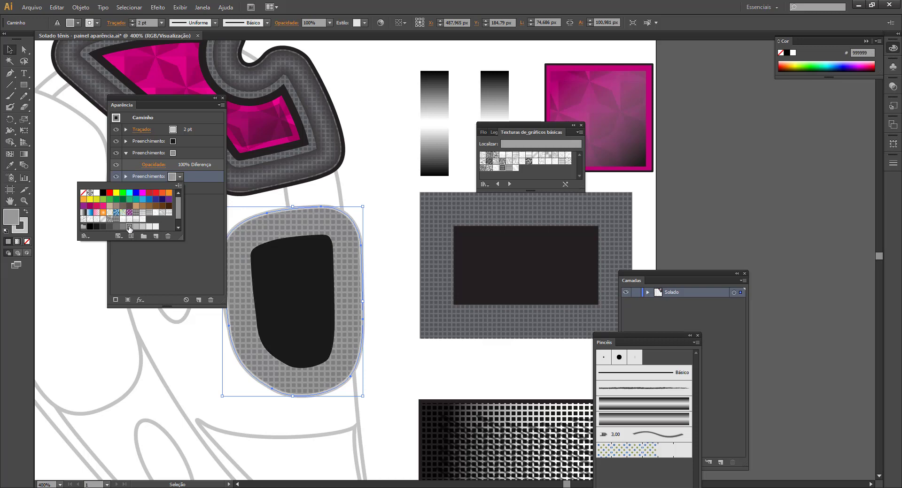
click(122, 226)
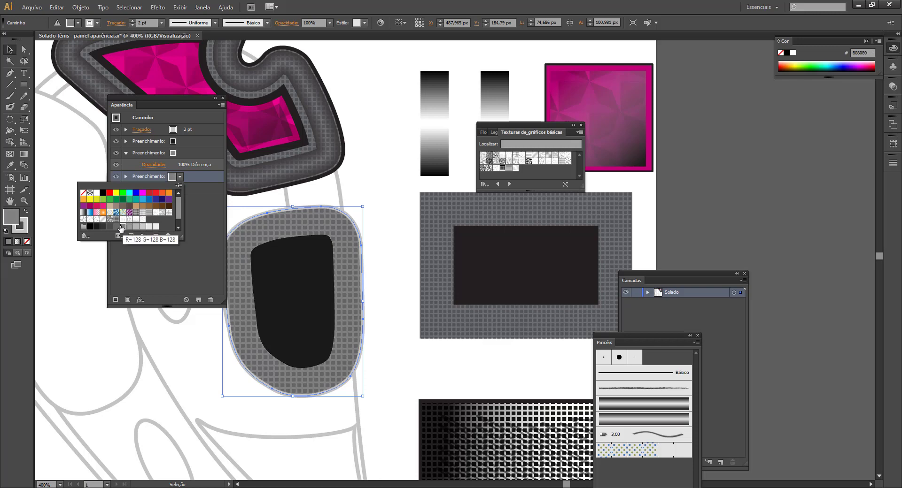
click(116, 227)
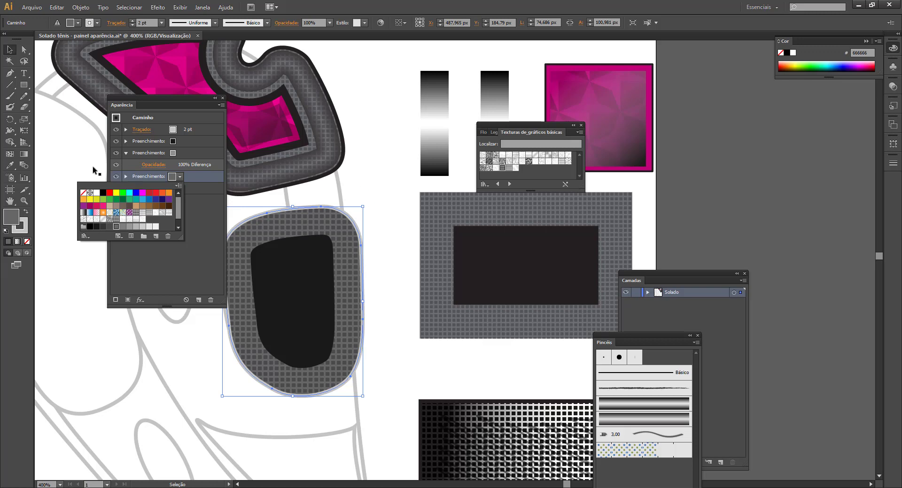
click(126, 153)
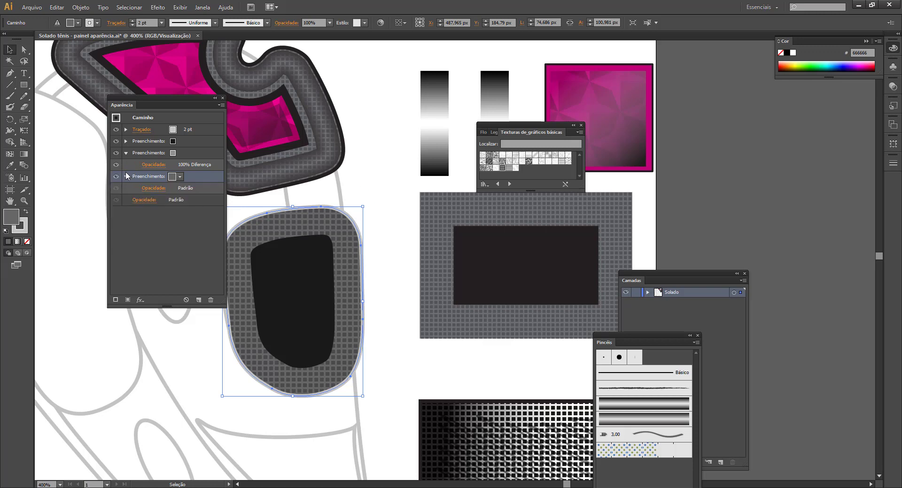
Show the magenta sample's solid magenta fill again to examine it, and reselect the rounded pad
click(441, 234)
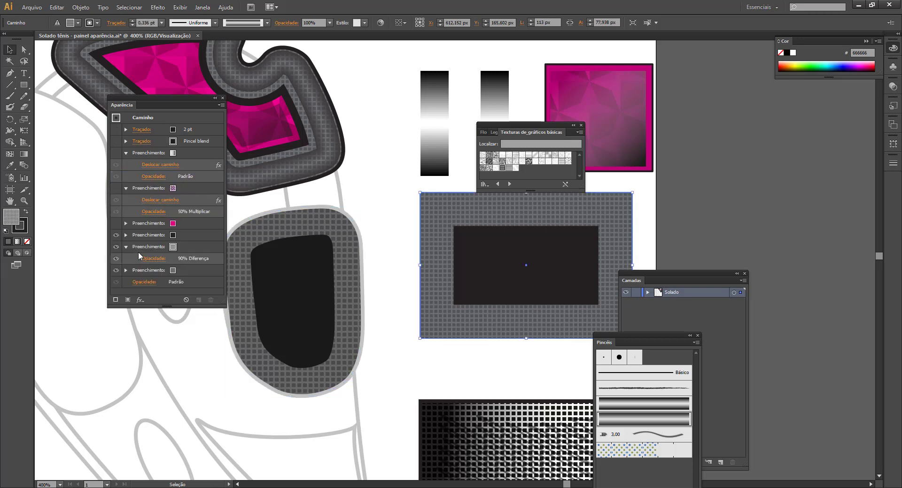
click(117, 199)
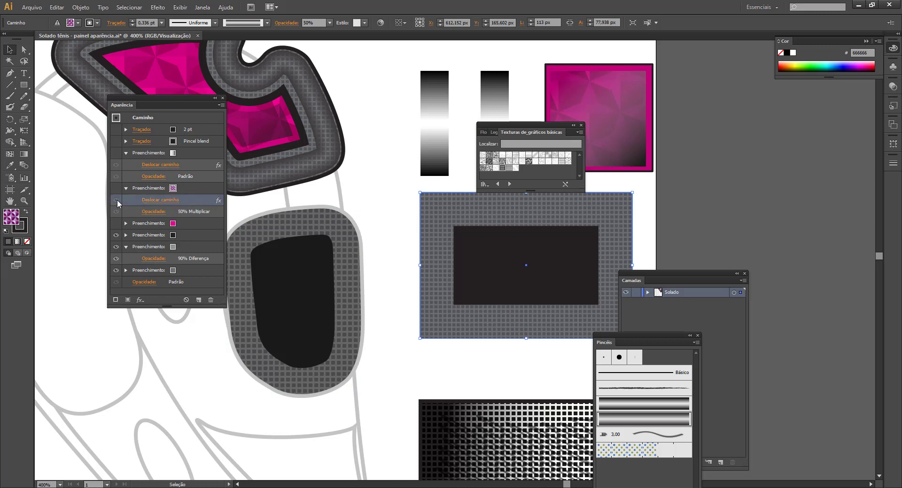
click(115, 176)
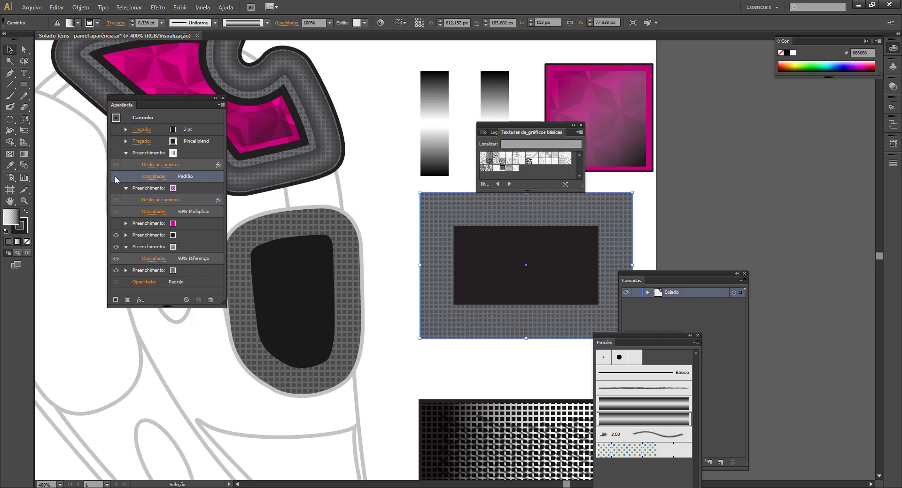
click(116, 223)
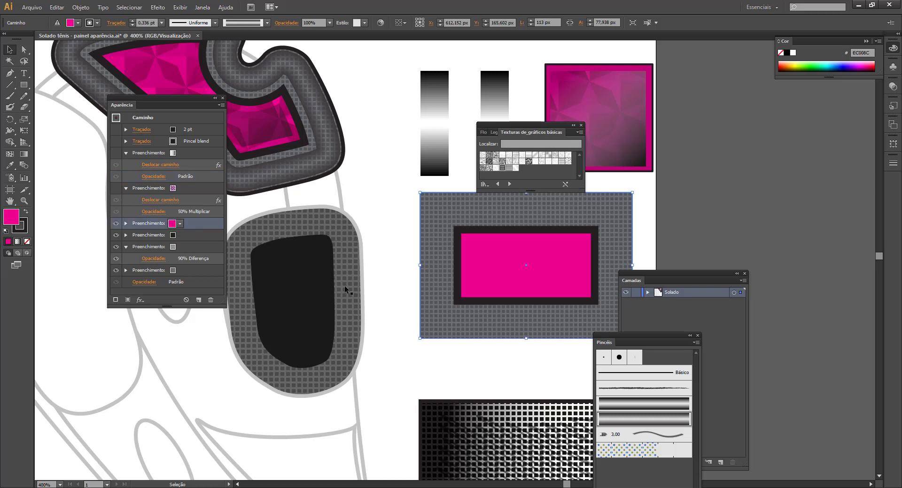
click(300, 284)
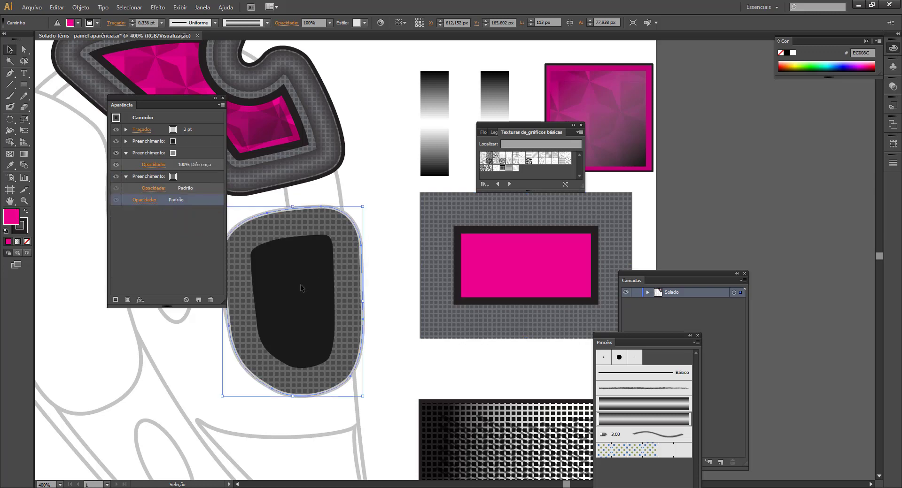
Duplicate the rounded pad's black offset fill and colour the copy red C1272D
click(161, 142)
drag(143, 143, 199, 301)
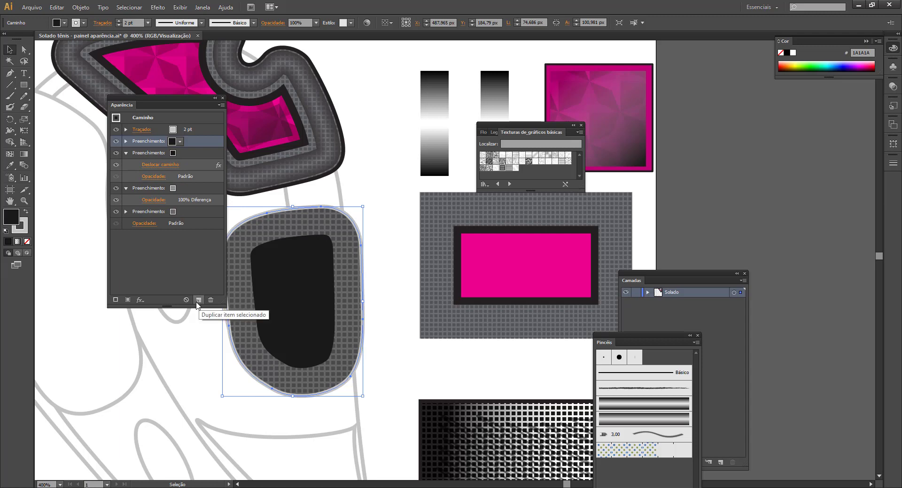
click(179, 142)
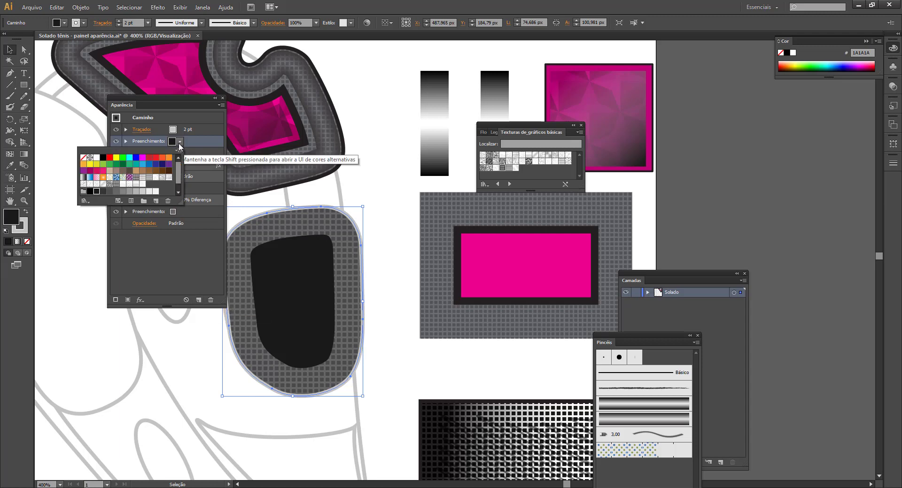
click(178, 192)
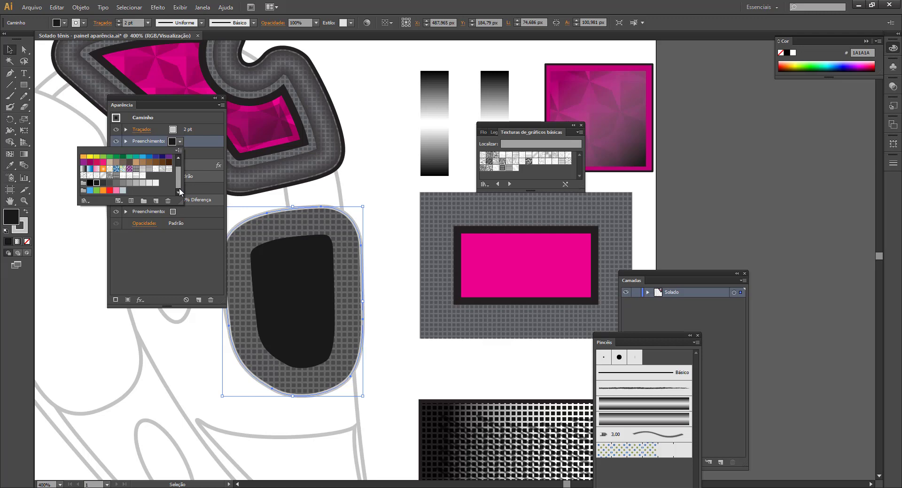
scroll(180, 173, up, 1)
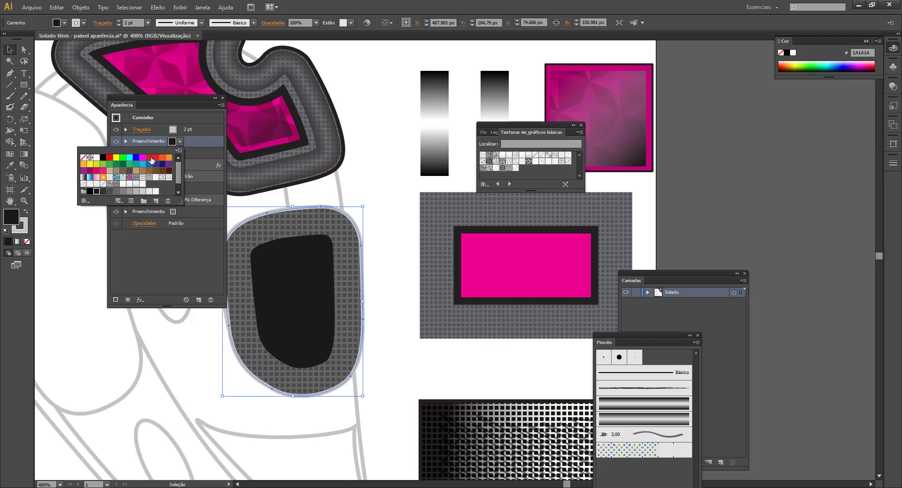
click(150, 158)
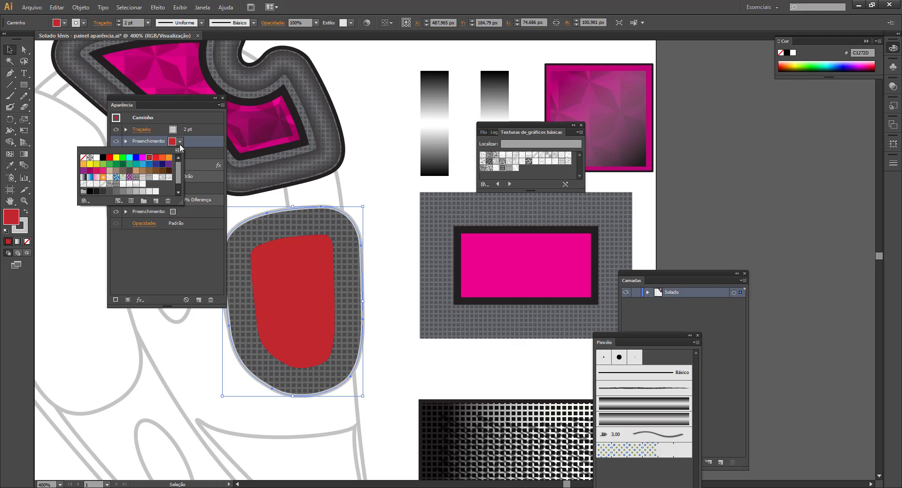
click(157, 144)
Set the Deslocar caminho offset of the pad's red fill to -20 px, trying -18 px first with the preview on
click(126, 141)
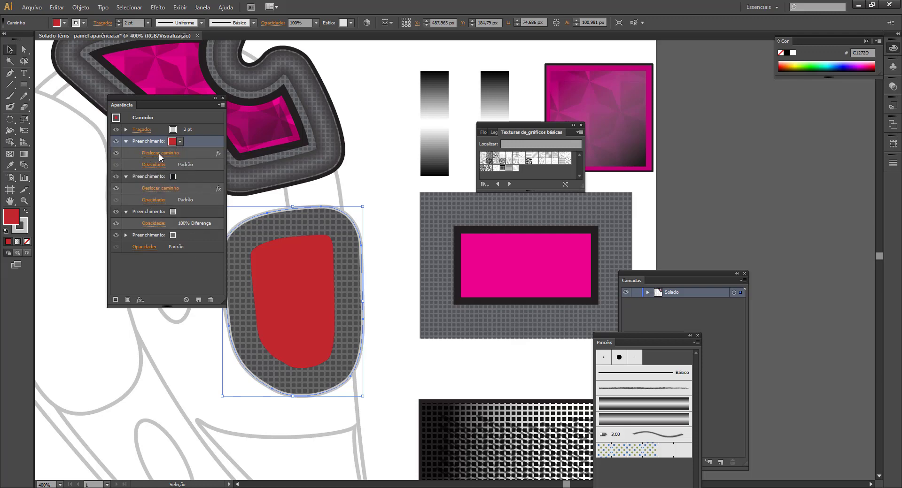
click(159, 153)
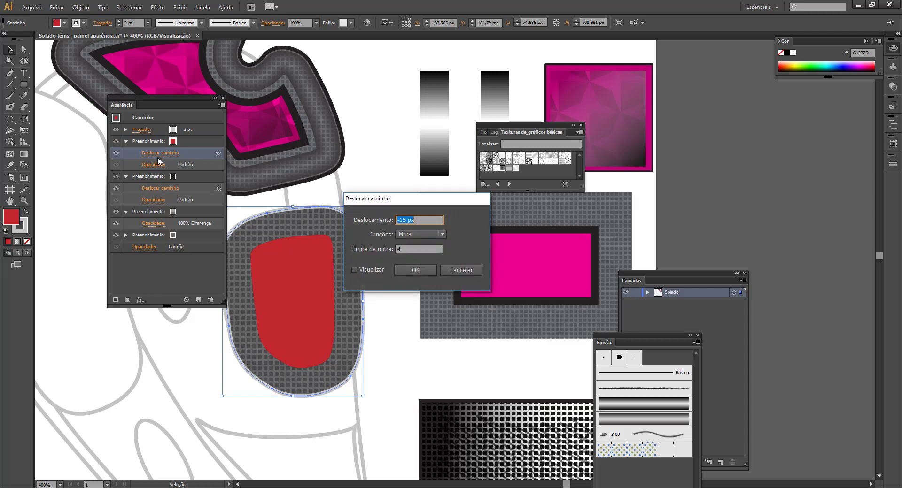
click(370, 270)
double_click(402, 221)
text(8)
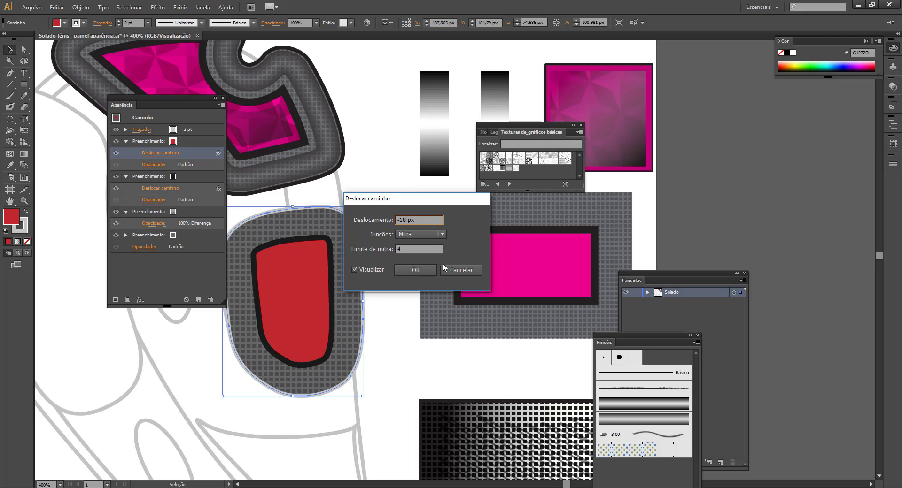
key(BackSpace)
key(BackSpace)
text(20)
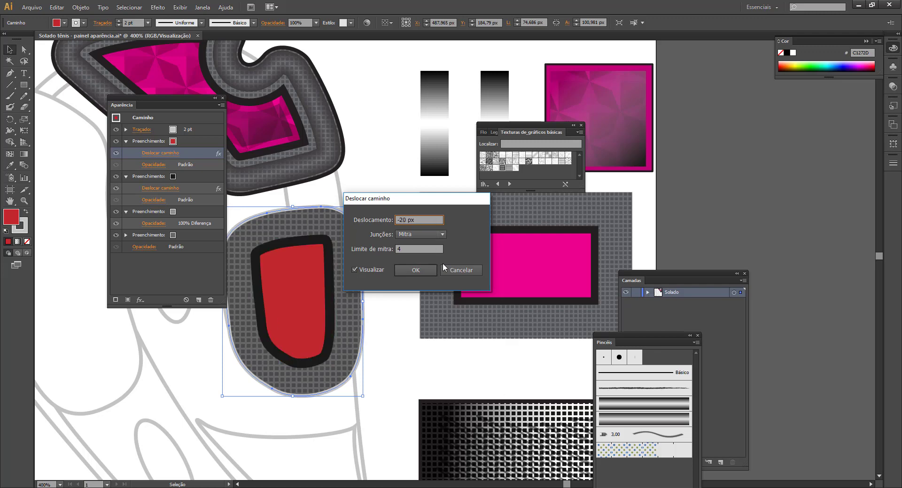
click(421, 275)
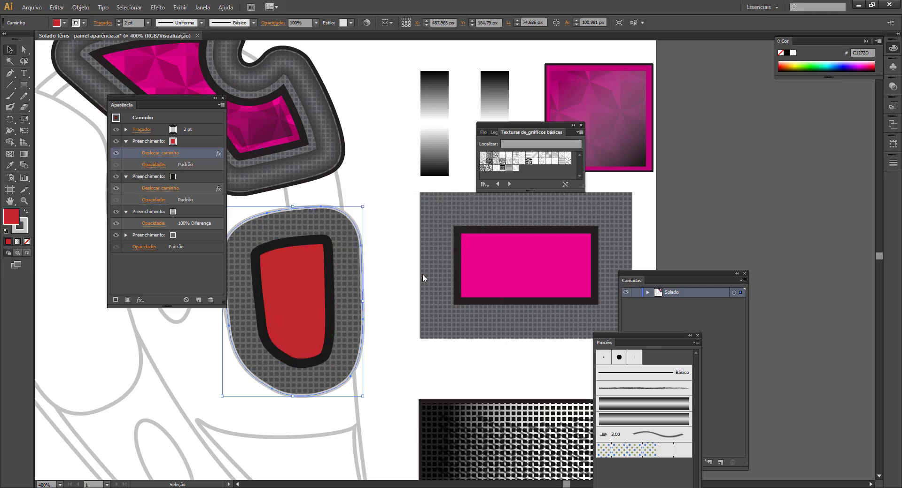
Show the magenta sample's gradient and faceted pattern fills to examine them, and hide the gradient fill again
click(476, 262)
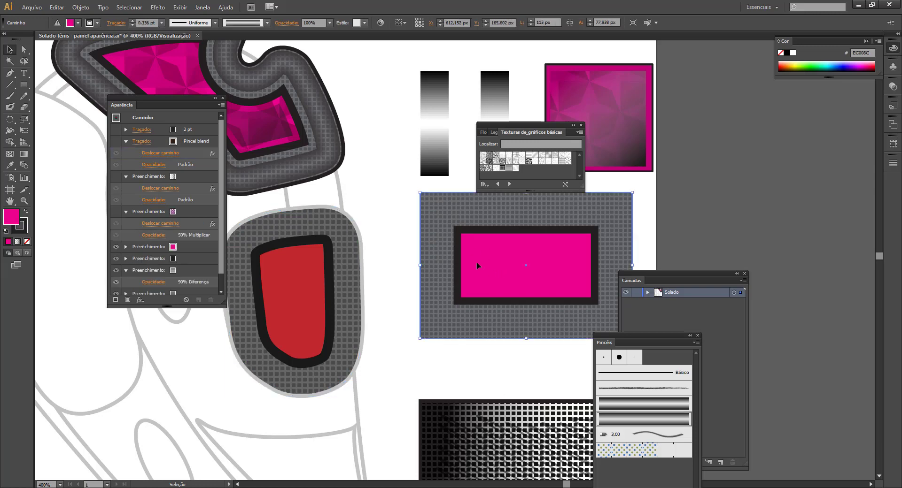
click(116, 235)
click(117, 223)
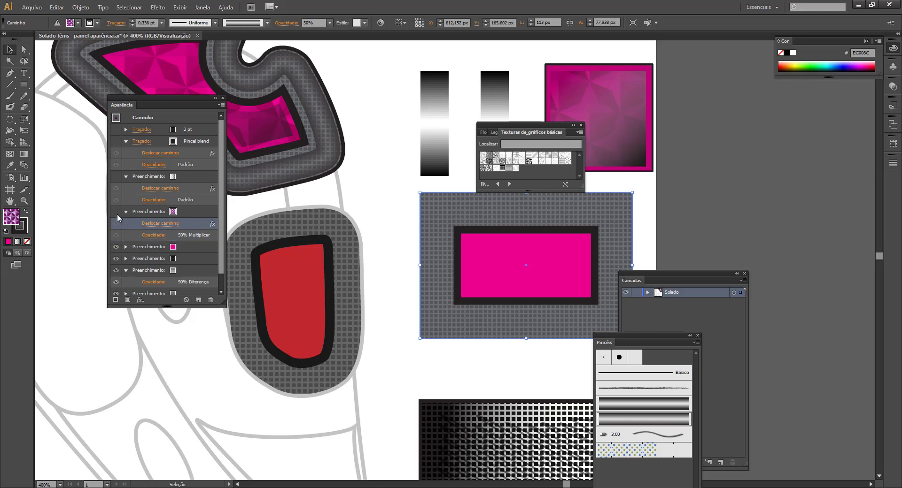
click(118, 201)
click(116, 177)
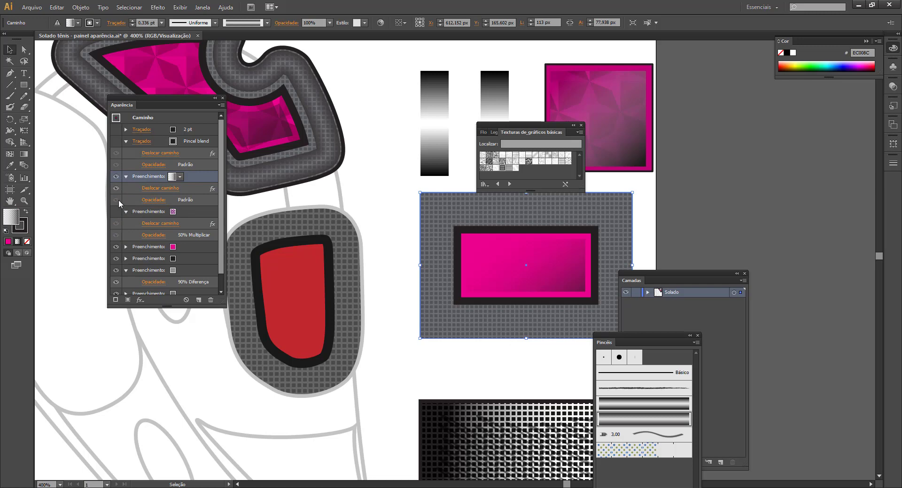
click(115, 214)
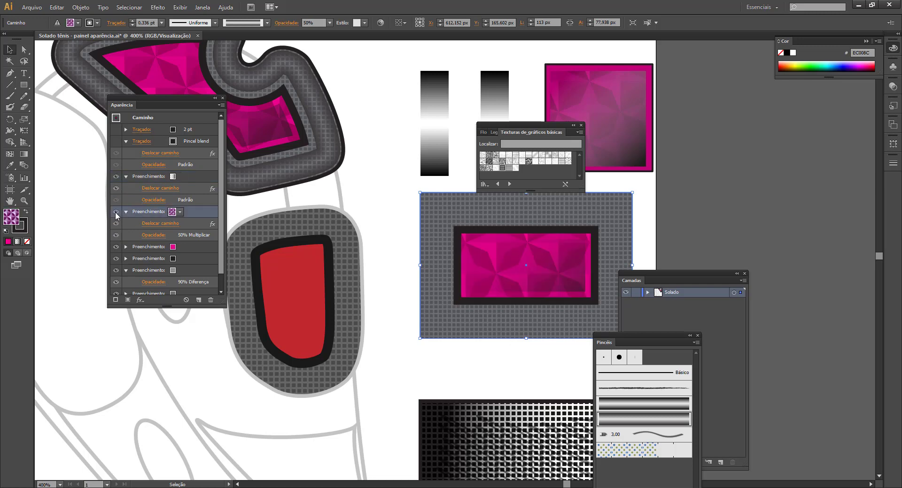
click(116, 188)
click(203, 211)
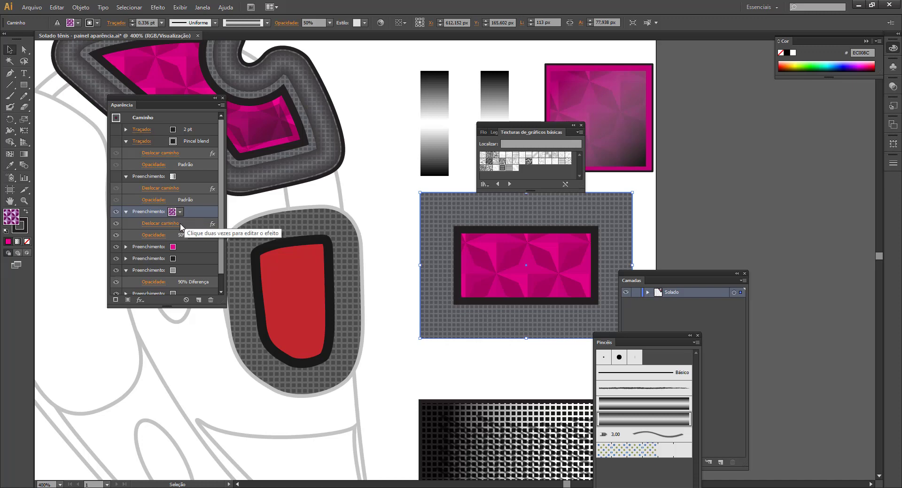
Toggle the Deslocar caminho effect on the sample's pattern fill to compare it with and without the offset, leaving it on
click(114, 224)
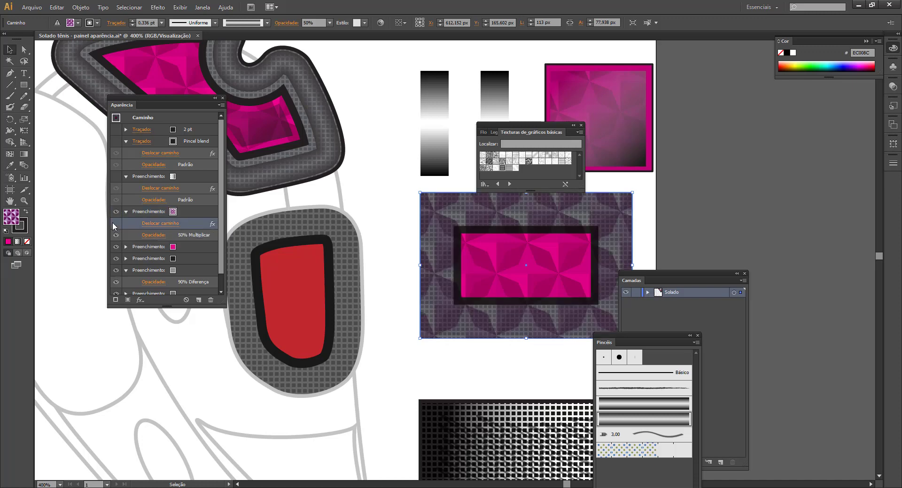
click(113, 224)
click(114, 225)
click(113, 225)
click(114, 223)
click(116, 224)
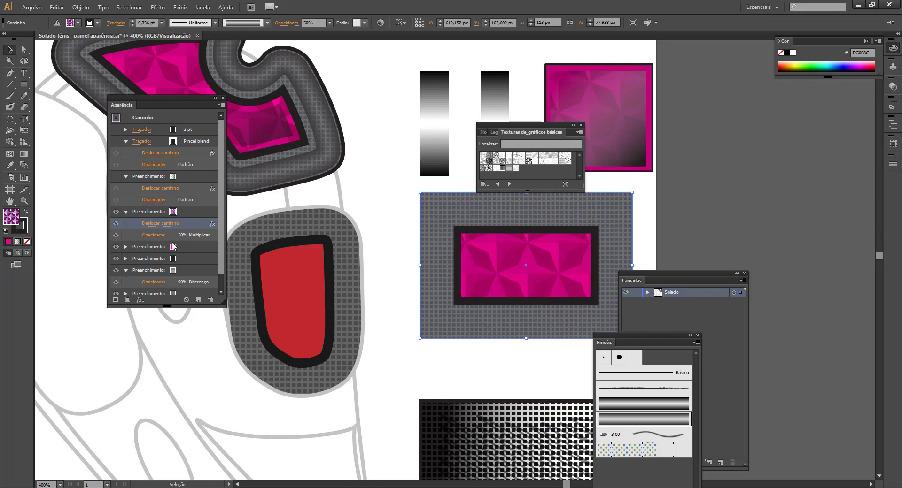
Duplicate the rounded pad's red fill and apply the purple faceted pattern swatch to the copy
click(295, 247)
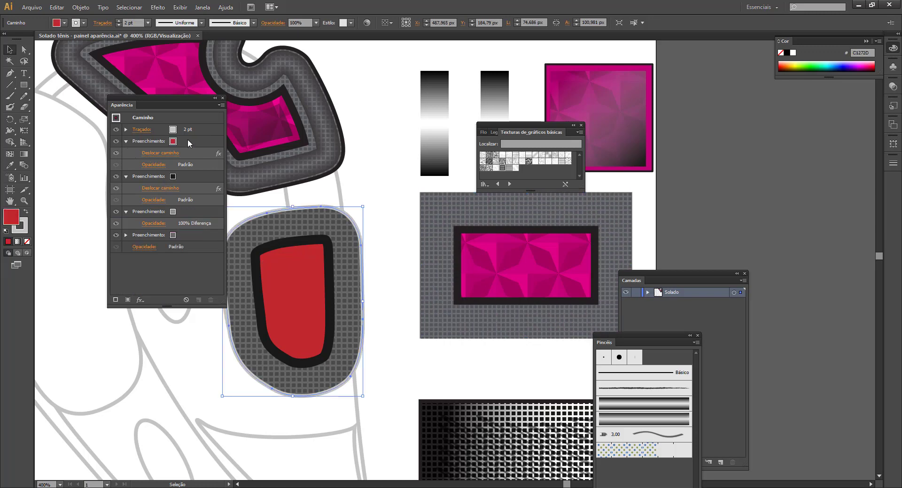
click(128, 142)
click(196, 142)
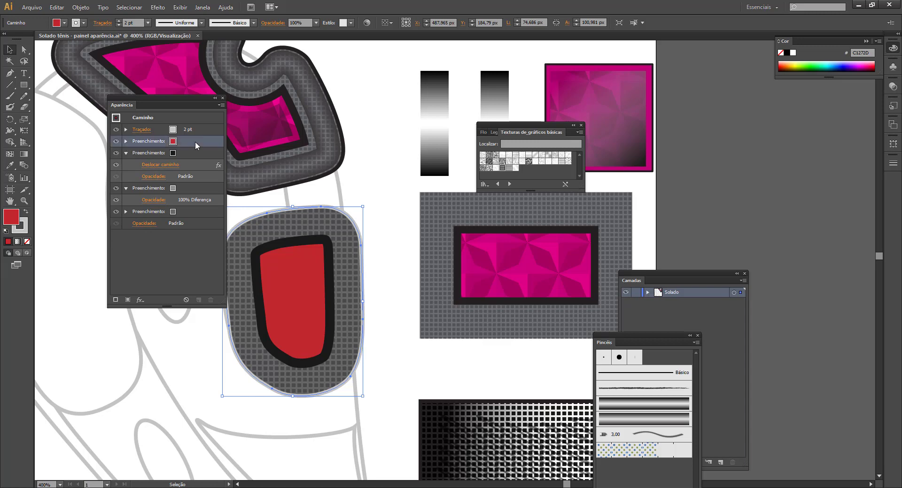
click(199, 300)
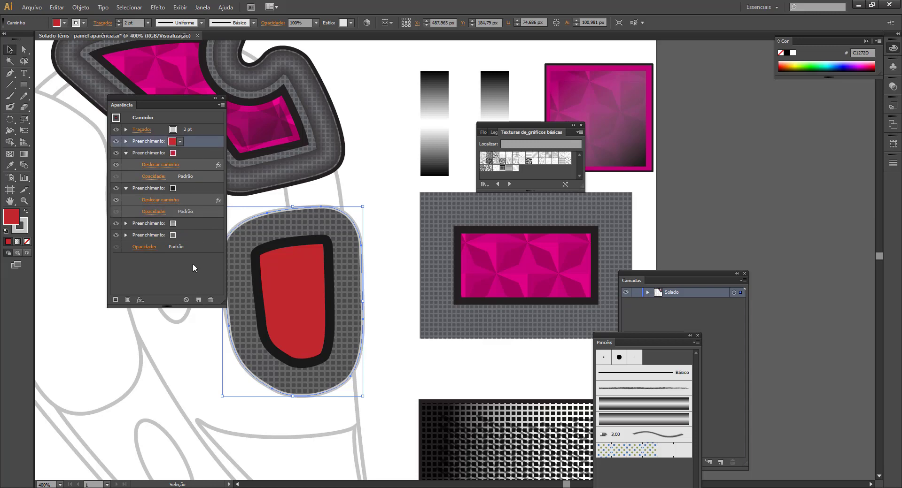
click(180, 141)
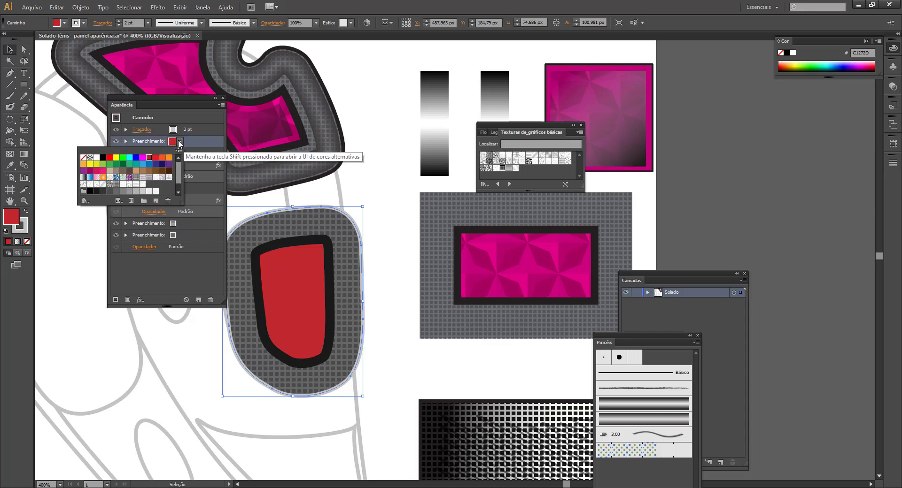
click(129, 177)
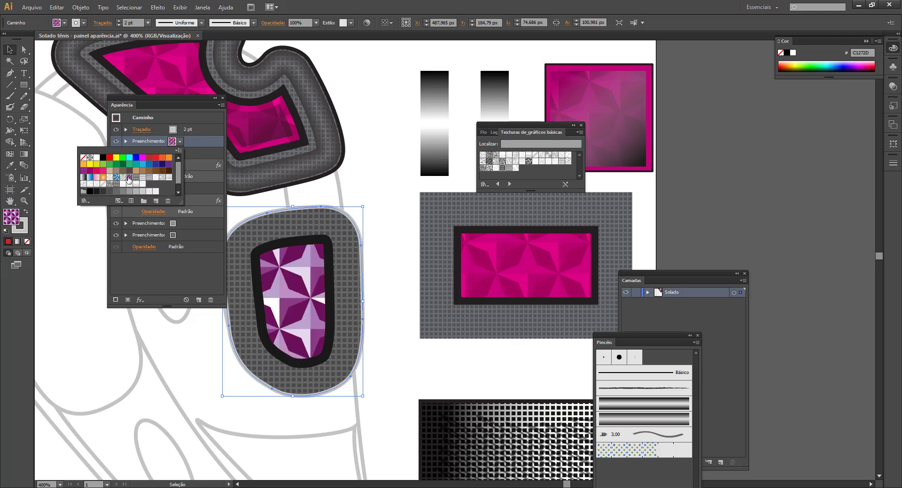
Examine where the decorative pattern swatch libraries are found, without loading one, and return to the pad's pattern fill
click(178, 151)
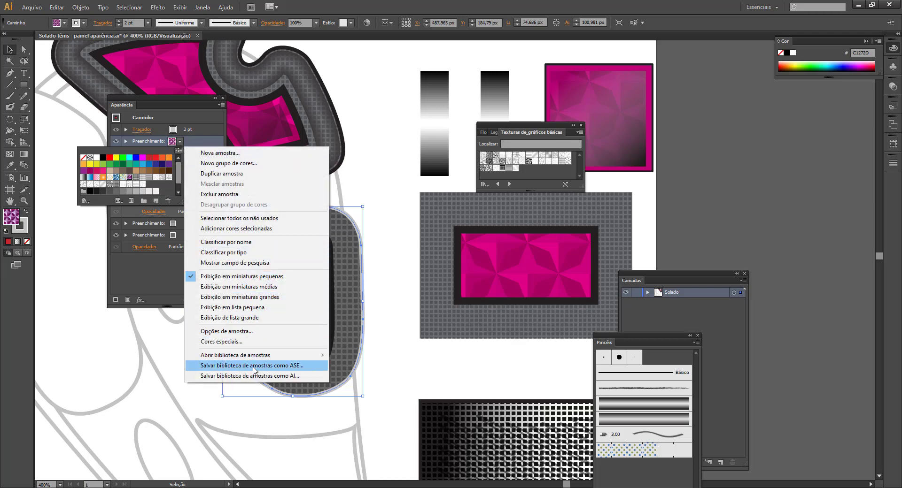
mouse_move(254, 360)
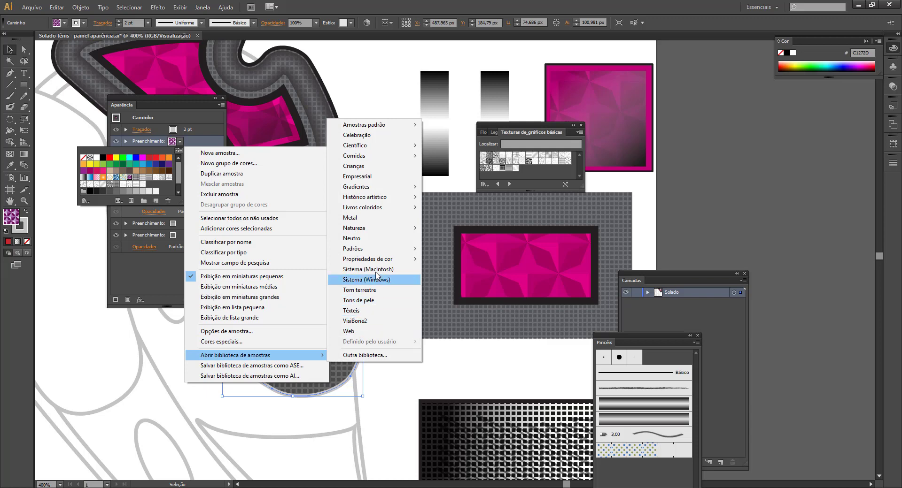
mouse_move(371, 252)
mouse_move(449, 252)
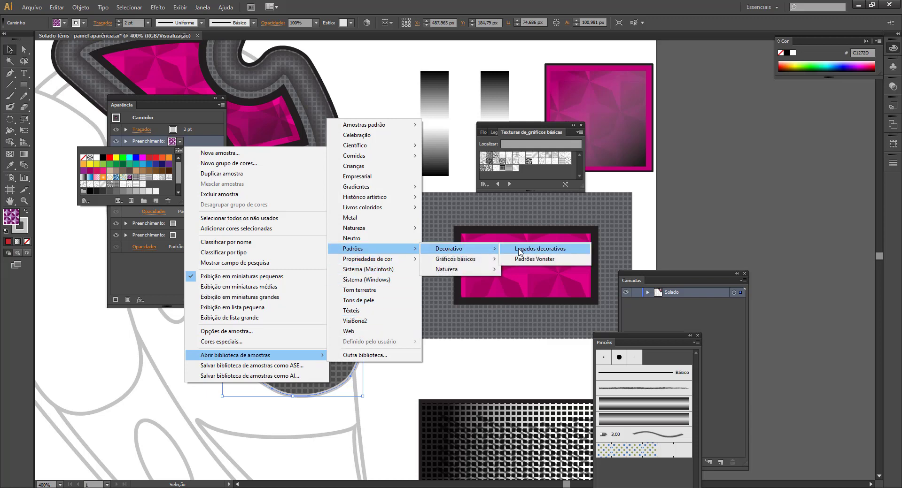
click(130, 180)
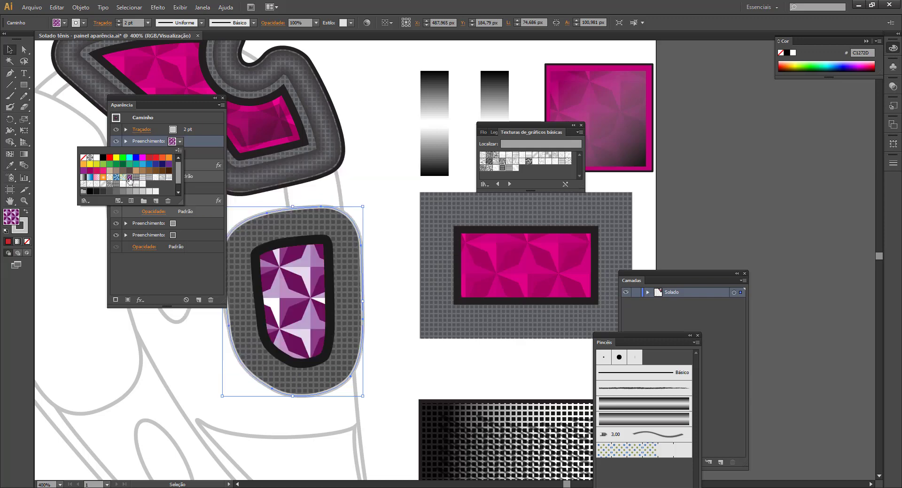
click(206, 146)
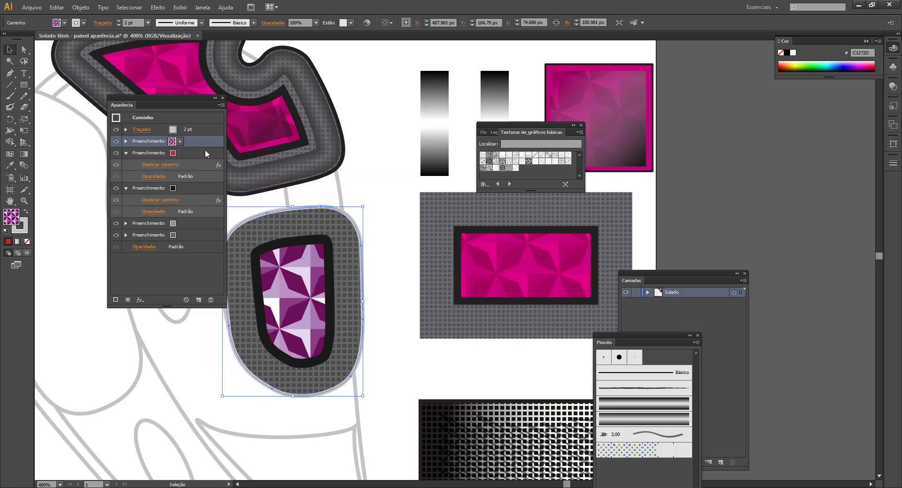
Check the sample's pattern settings and set the rounded pad's purple pattern fill to 50% opacity with the Multiplicar blend mode
click(487, 264)
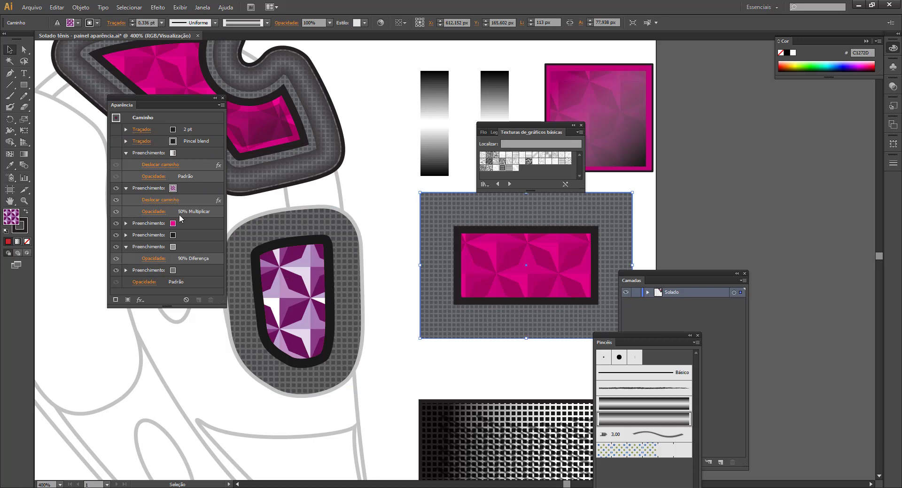
click(294, 272)
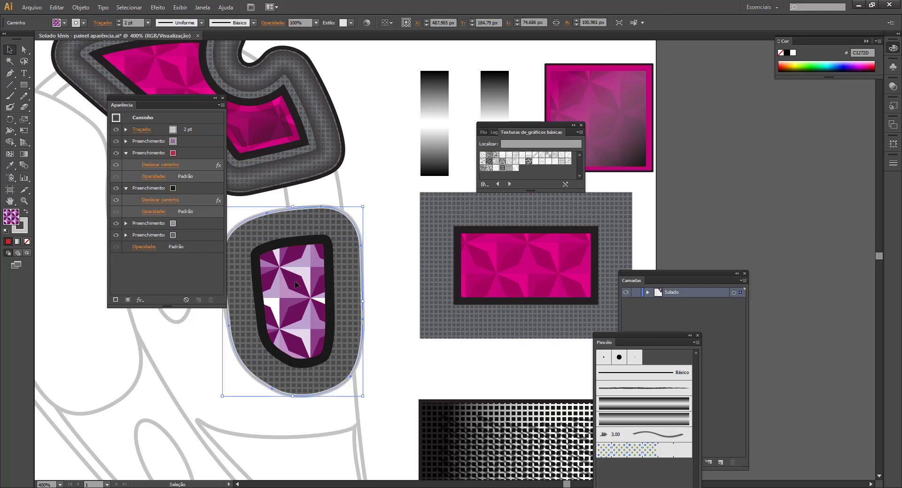
click(151, 145)
click(125, 141)
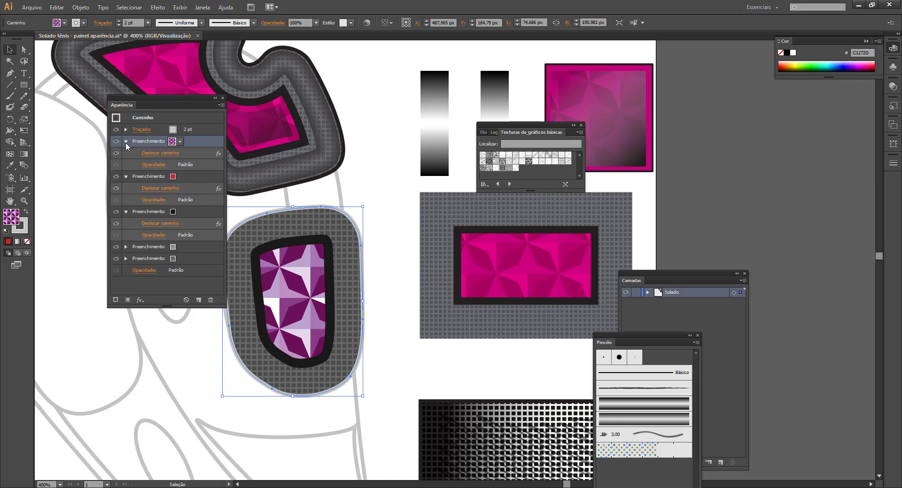
click(155, 168)
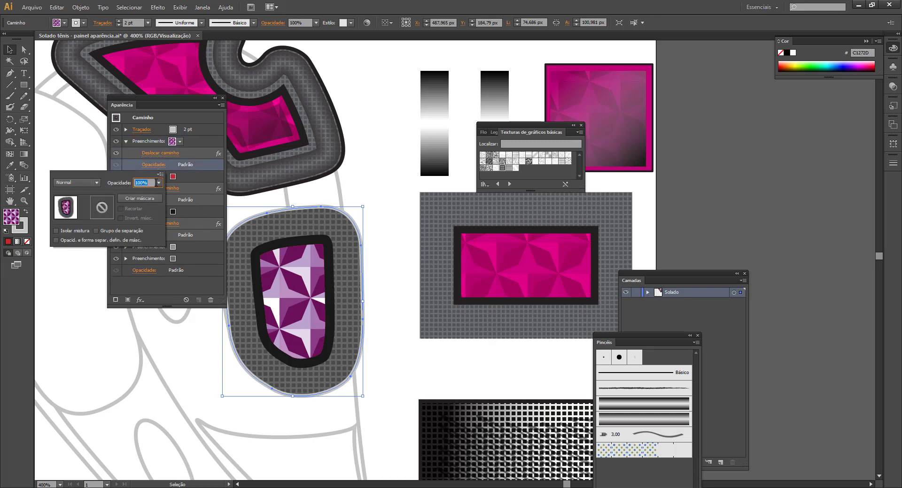
click(158, 183)
click(169, 244)
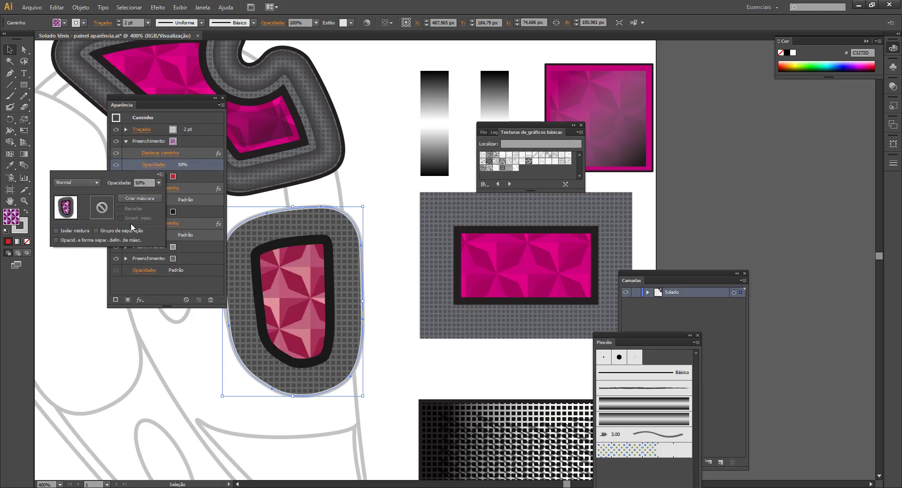
click(94, 183)
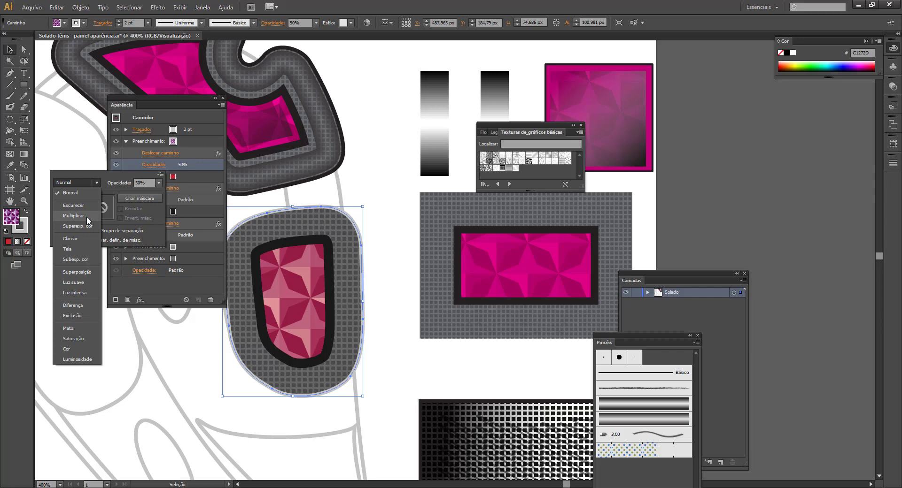
click(87, 219)
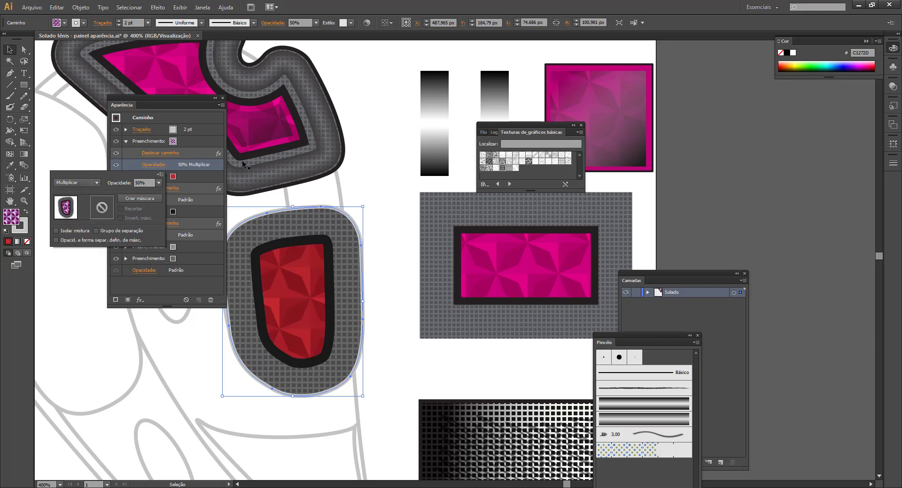
Turn on the hidden gradient fill of the grey rectangle sample
click(497, 254)
click(497, 254)
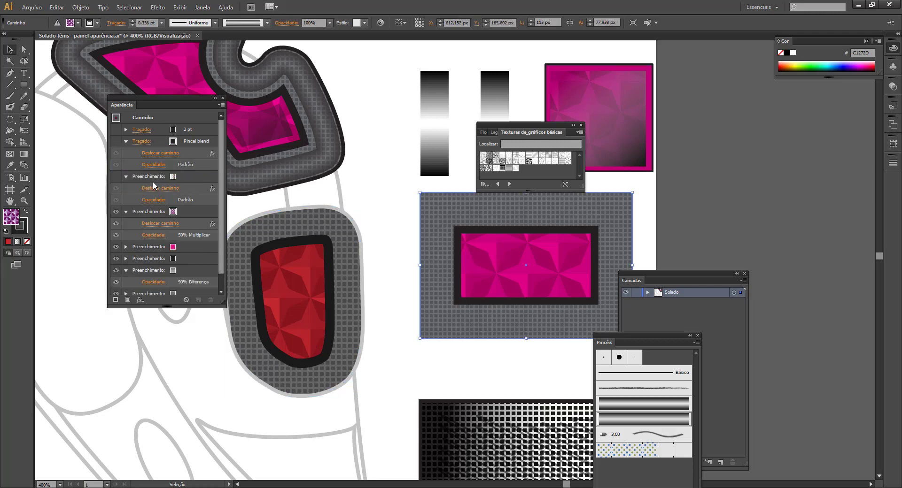
click(116, 177)
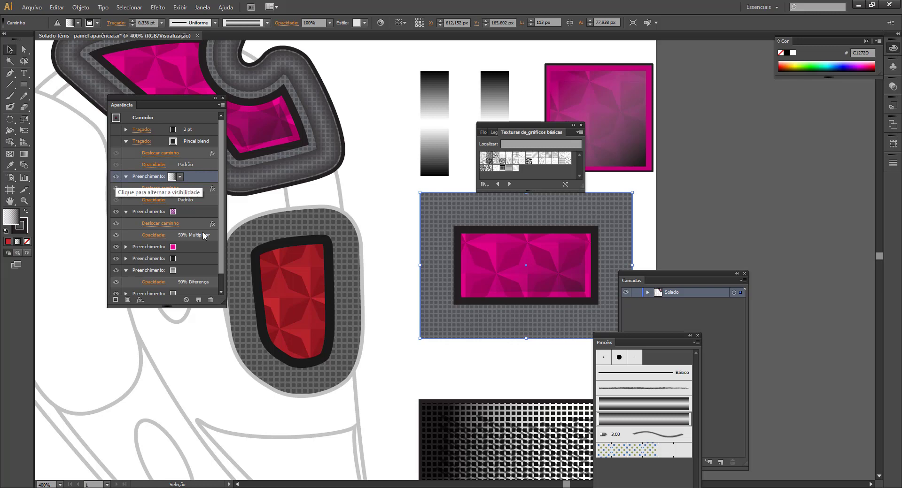
Duplicate the rounded pad's purple pattern fill and make the upper copy solid yellow
click(279, 281)
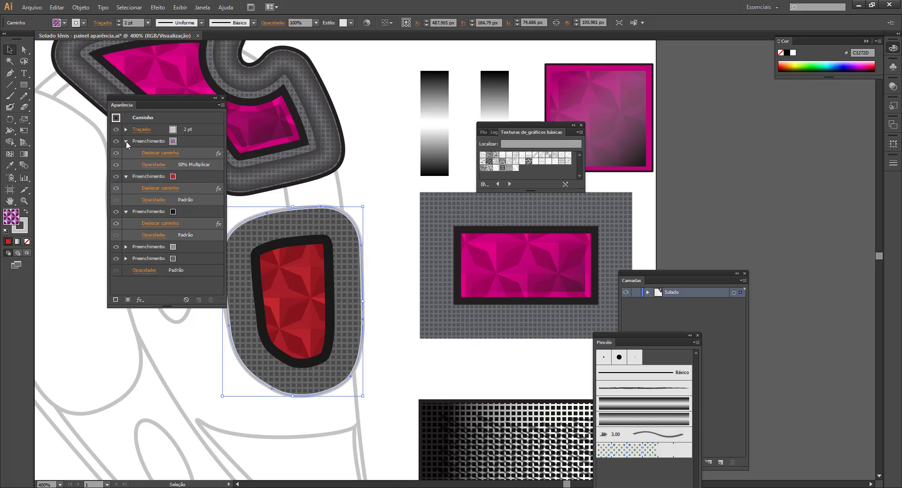
click(125, 142)
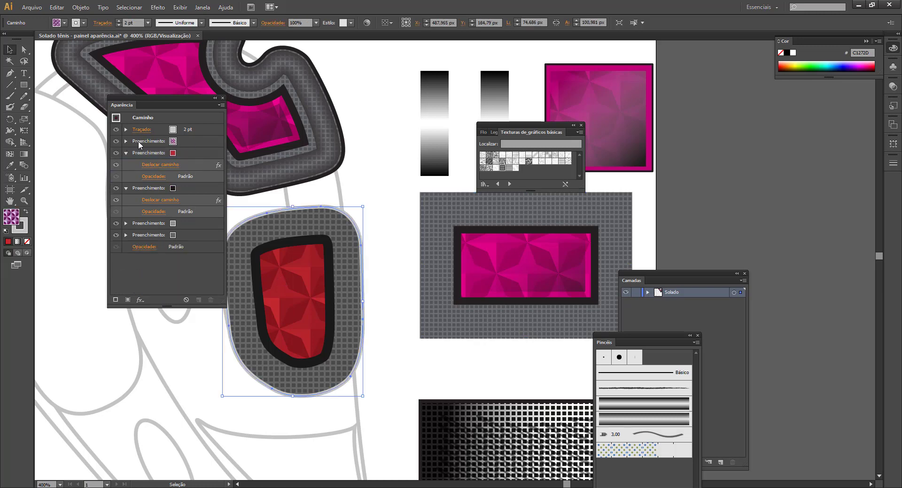
drag(138, 141, 197, 299)
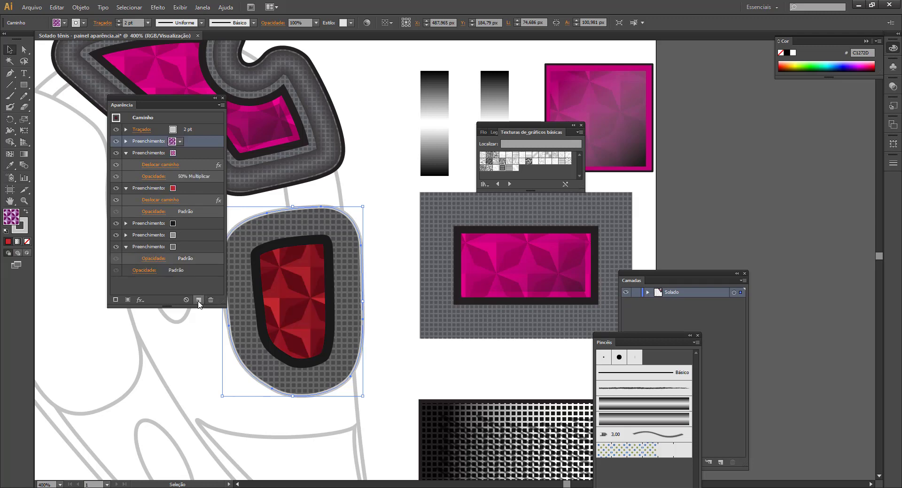
click(179, 141)
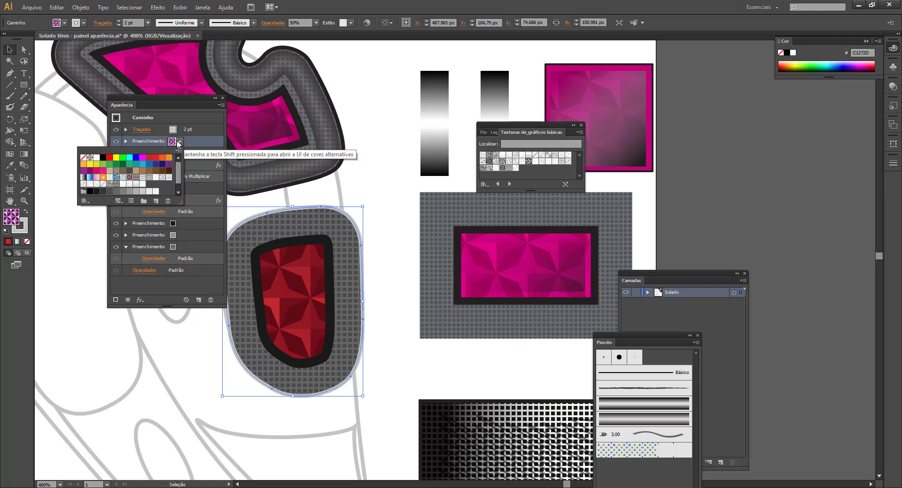
click(116, 158)
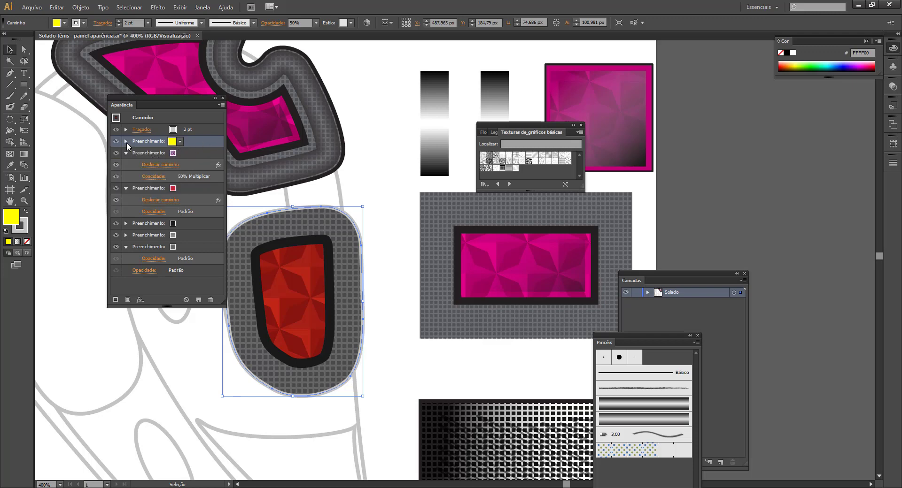
Set the yellow fill's blend mode to Normal and its opacity to 100%
click(125, 142)
click(158, 165)
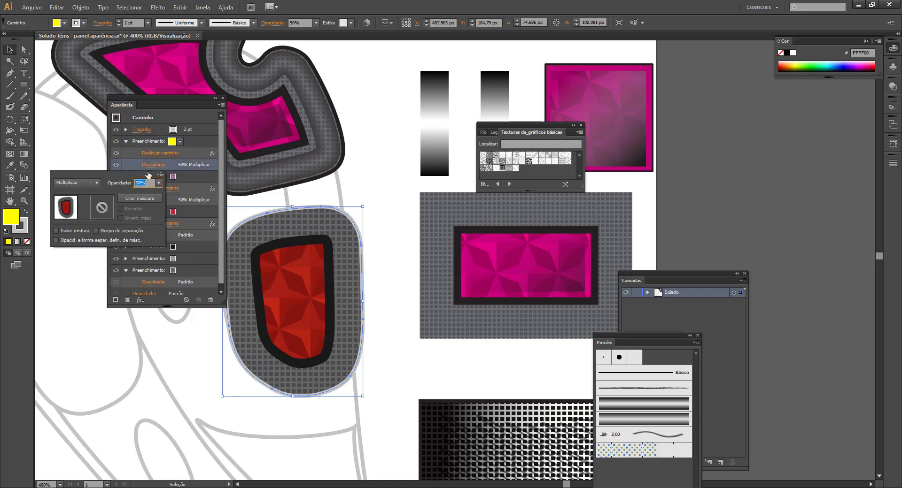
click(76, 183)
click(80, 193)
click(159, 182)
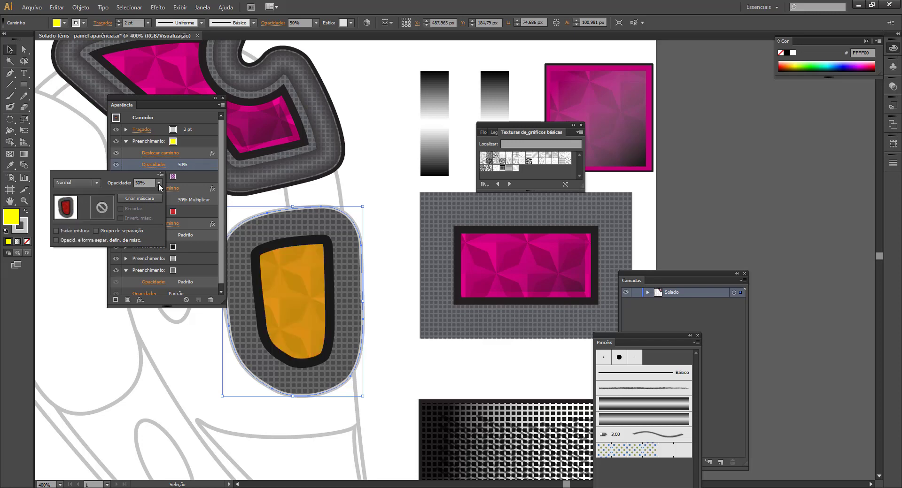
click(174, 296)
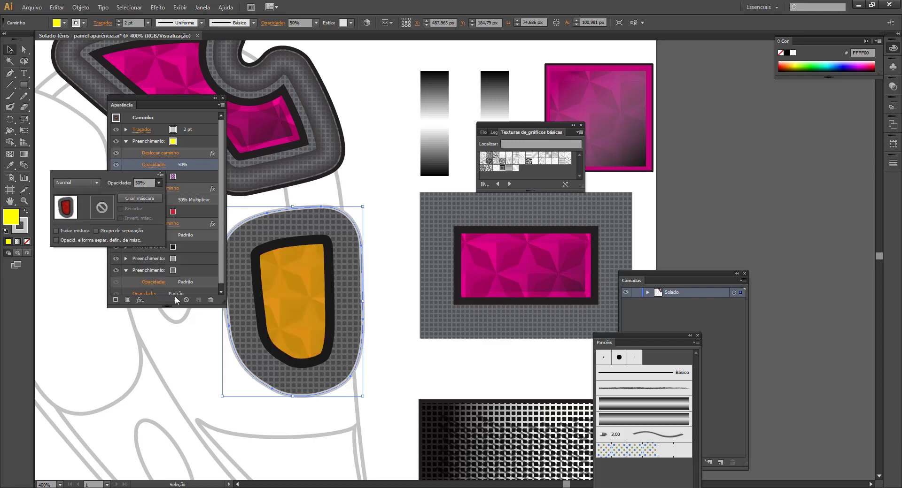
click(160, 165)
Increase the inward offset in the yellow fill's Deslocar caminho effect, so a faceted red margin remains around it
click(160, 154)
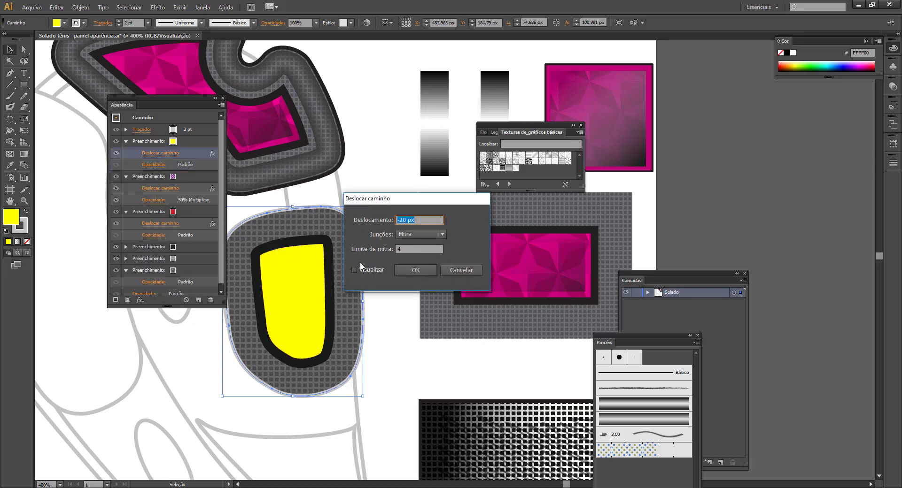
click(402, 220)
text(3)
click(373, 269)
click(415, 270)
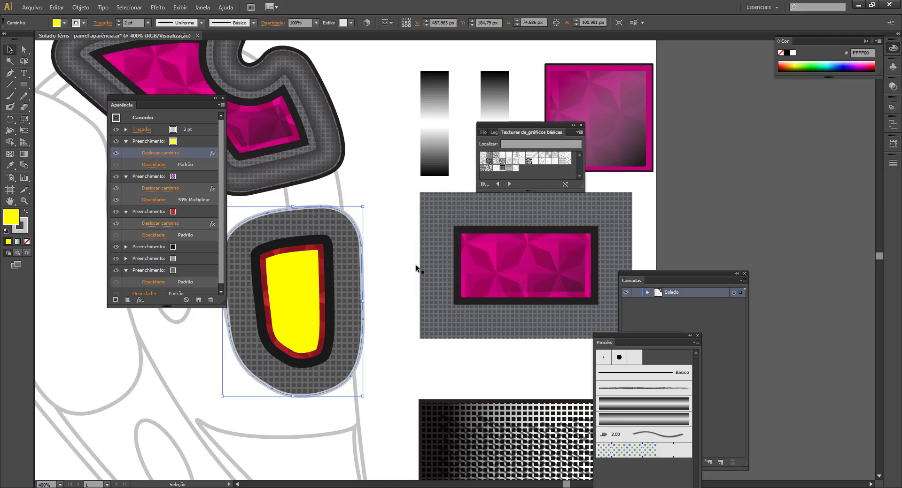
Replace the pad's yellow fill with a transparent-to-black linear gradient running diagonally from its upper left to its lower right
click(23, 155)
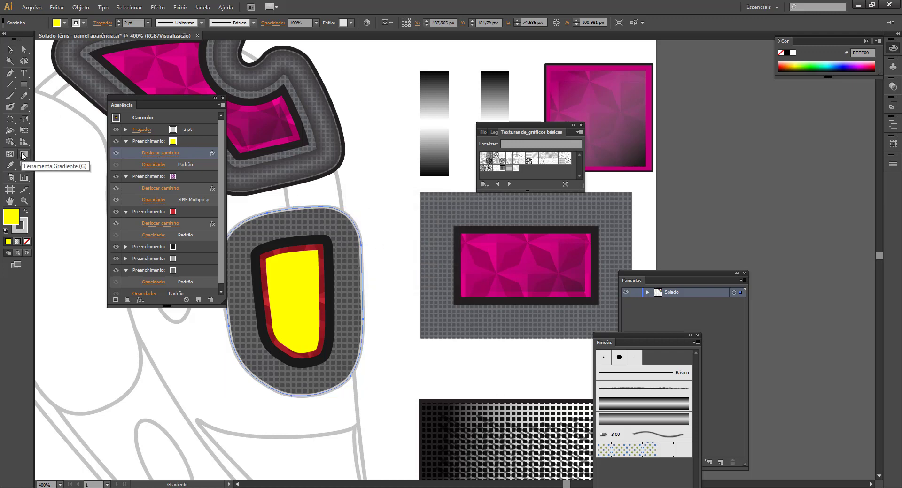
click(280, 272)
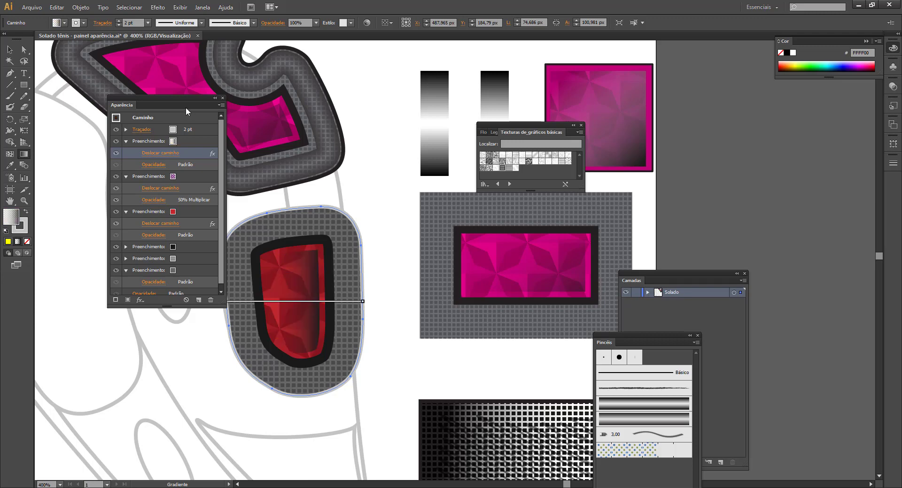
drag(124, 104, 73, 103)
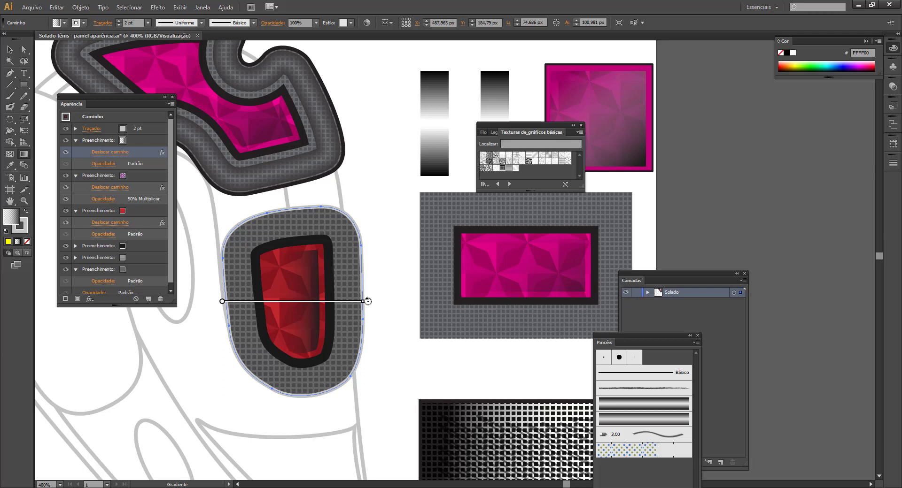
mouse_move(368, 301)
mouse_down()
mouse_move(326, 393)
mouse_move(286, 358)
mouse_up()
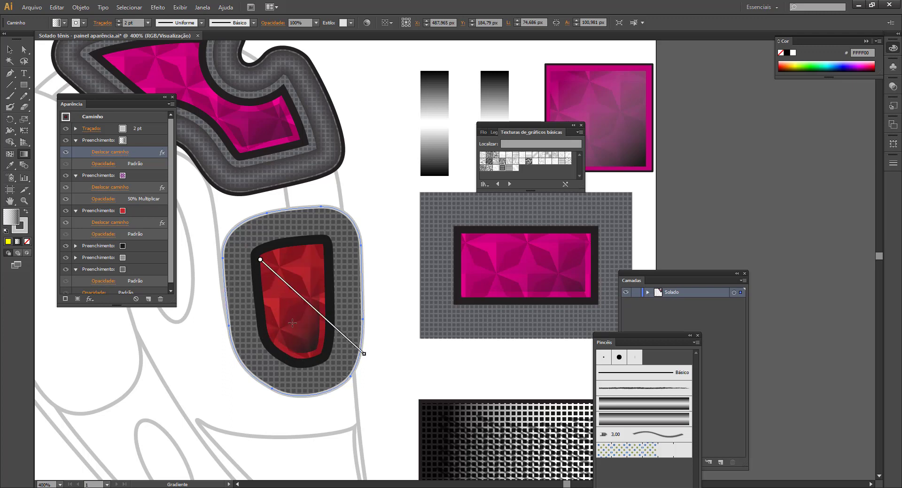
mouse_move(365, 355)
mouse_down()
mouse_move(329, 327)
mouse_move(323, 335)
mouse_move(351, 372)
mouse_up()
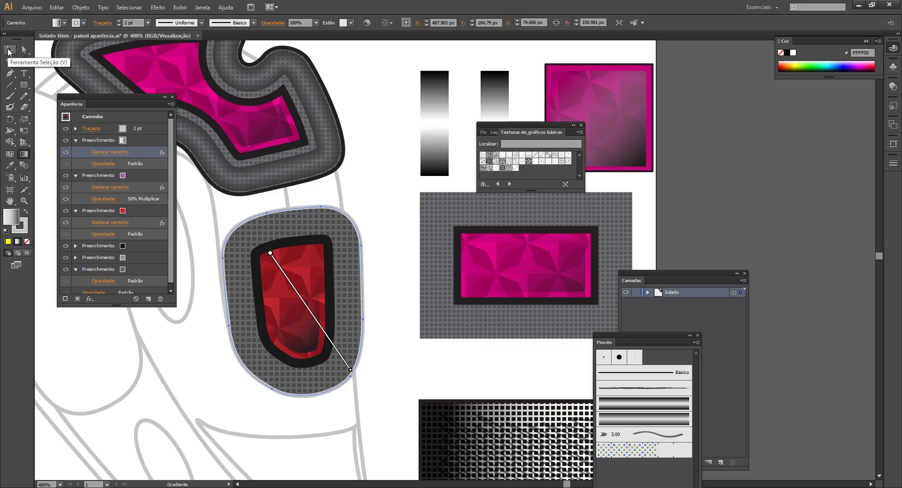
click(10, 50)
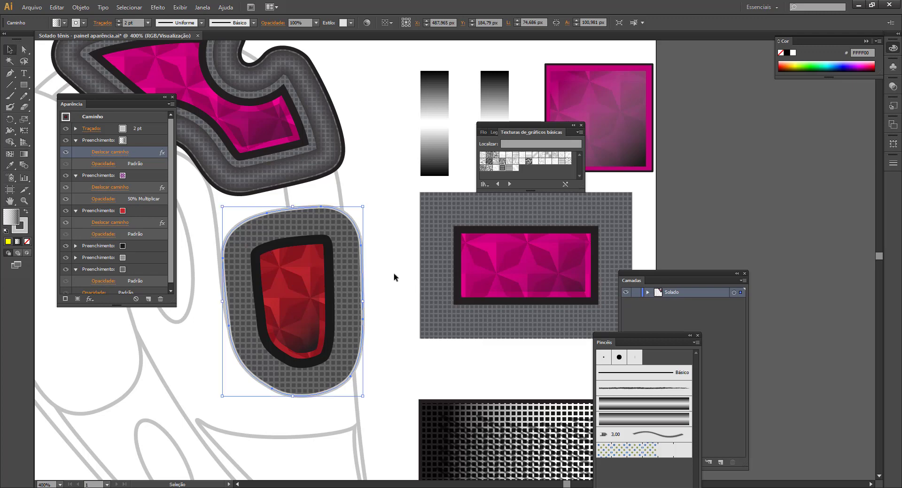
click(387, 200)
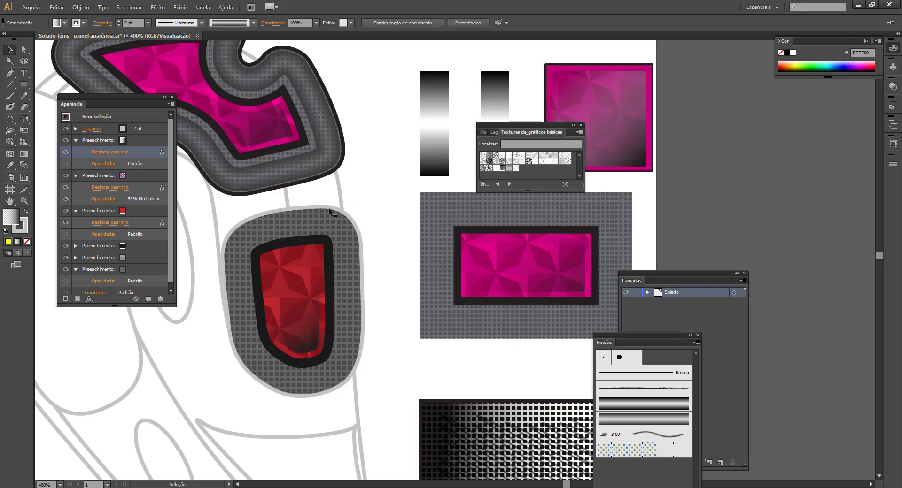
Turn on the rectangle sample's two hidden strokes, the Pincel blend one and the 2 pt one
click(329, 209)
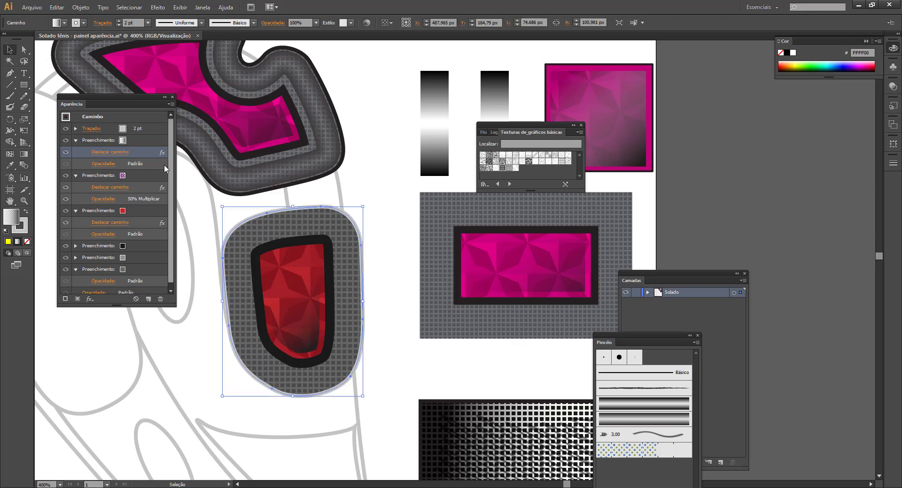
shift+click(500, 214)
click(500, 212)
click(67, 139)
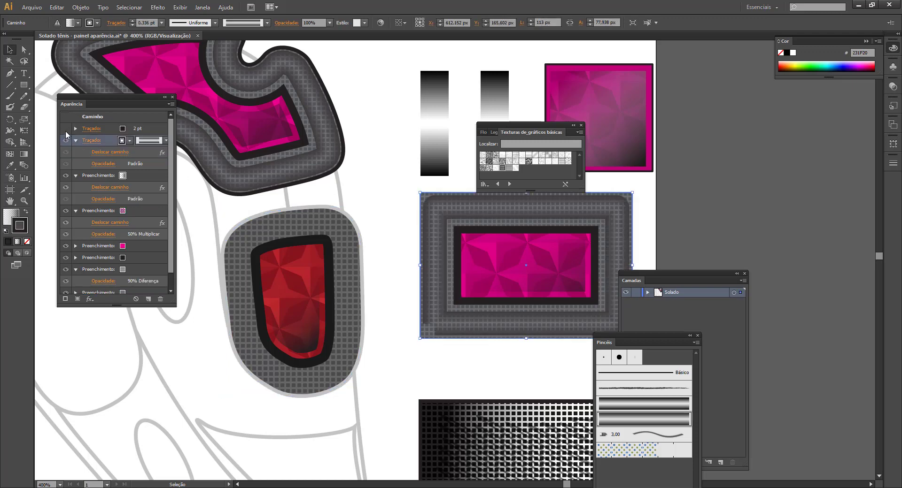
click(66, 128)
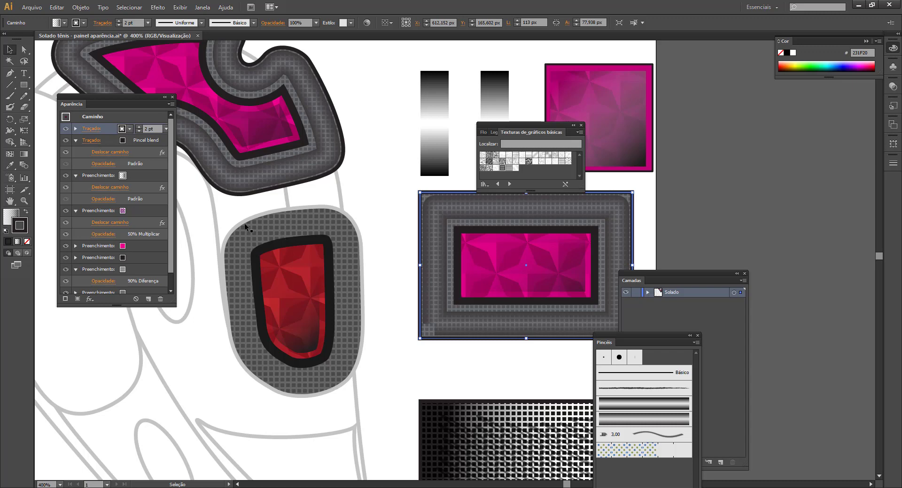
Set the rounded pad's 2 pt stroke color to dark grey 333333
click(264, 230)
click(130, 128)
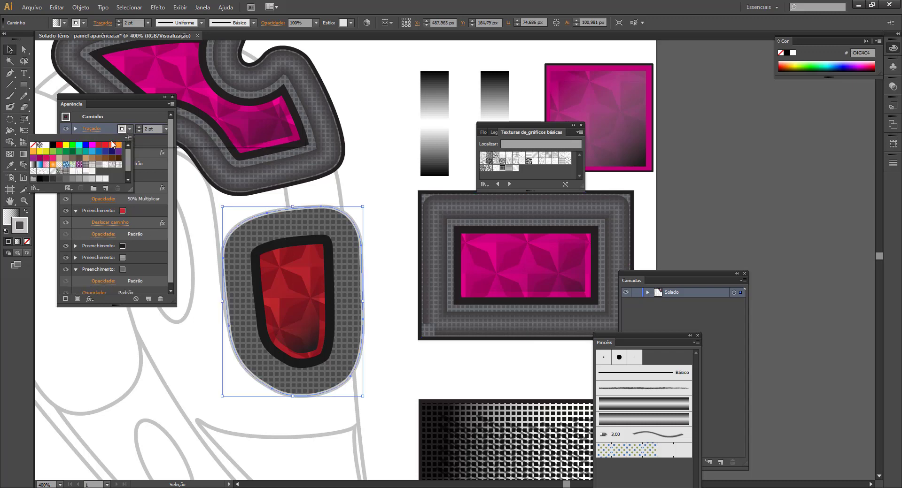
click(53, 145)
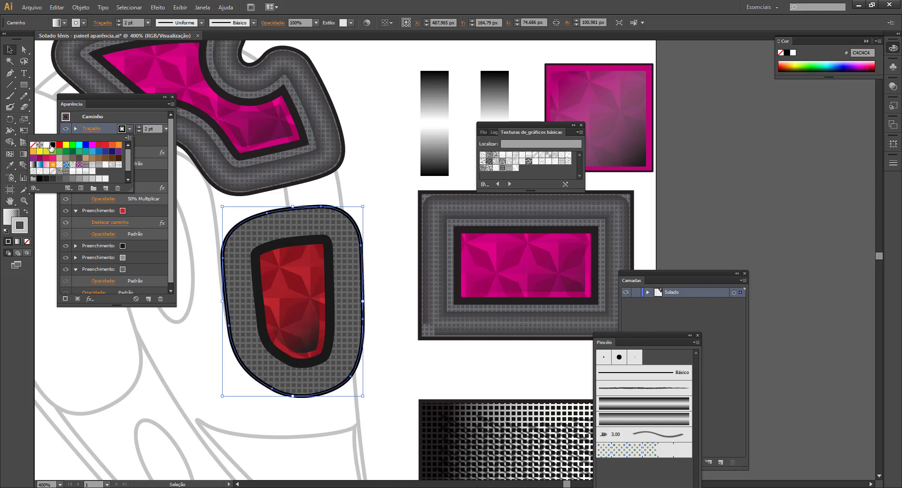
click(46, 179)
click(53, 179)
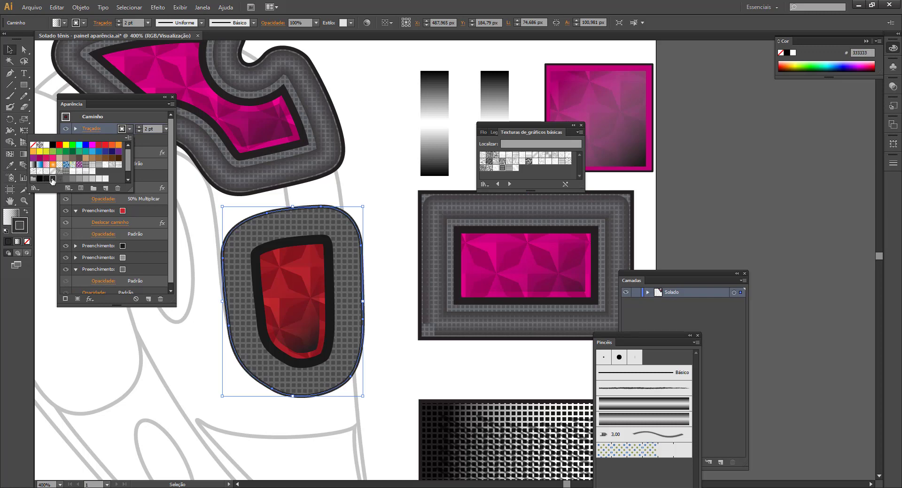
Duplicate the pad's dark grey stroke and expand the lower copy's attributes
click(146, 140)
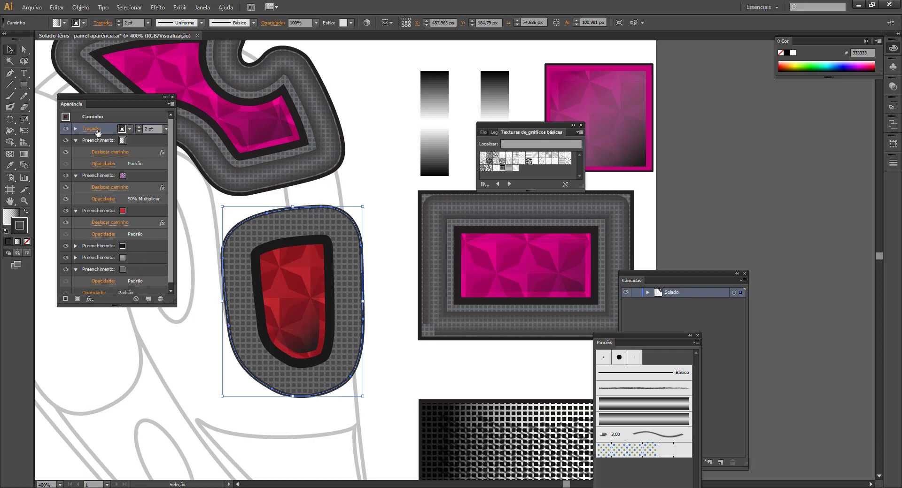
click(76, 140)
drag(105, 128, 148, 299)
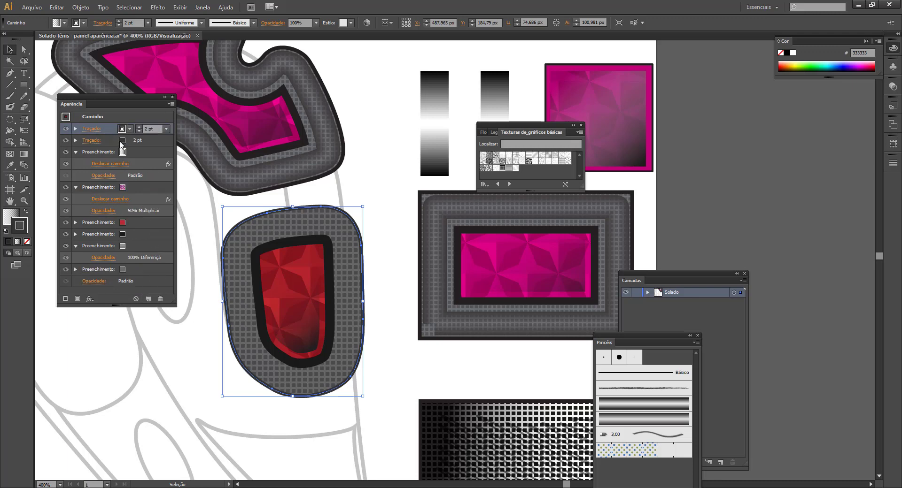
click(99, 140)
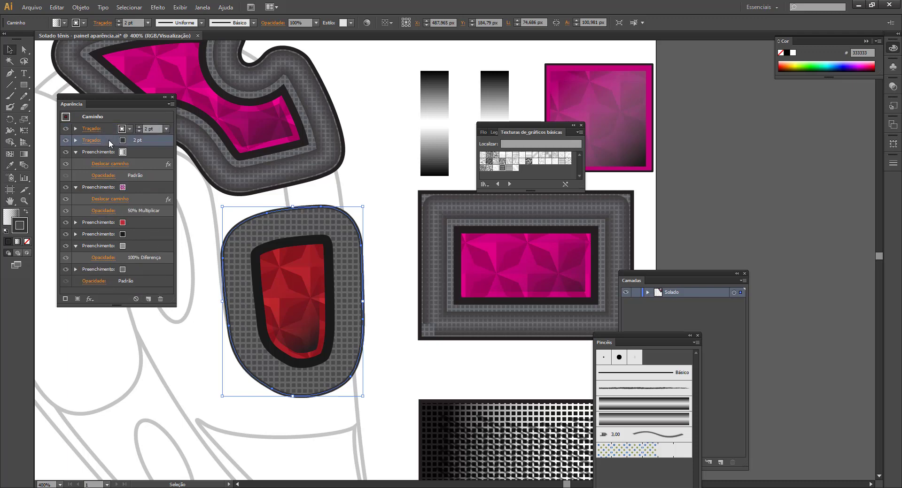
click(75, 140)
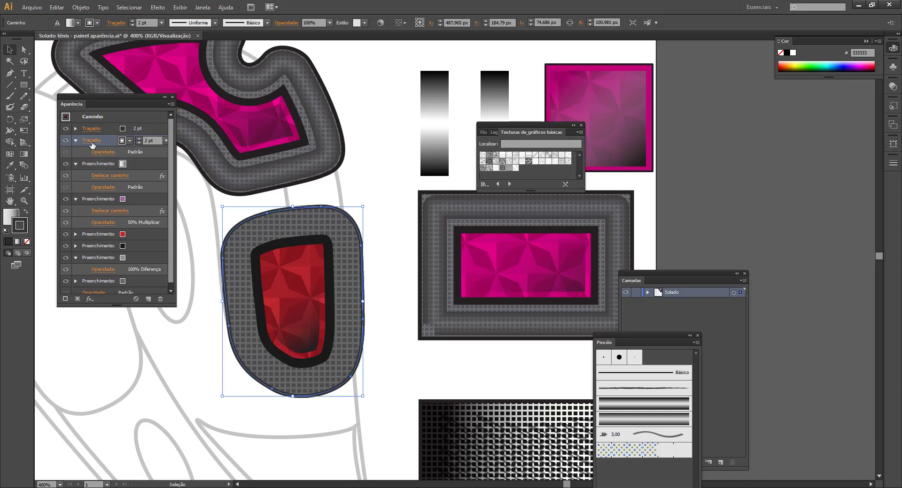
Target the pad's lower stroke, close the texture swatch library and bring the Pincéis list beside the pad
click(91, 143)
click(108, 139)
click(581, 125)
drag(608, 339, 361, 124)
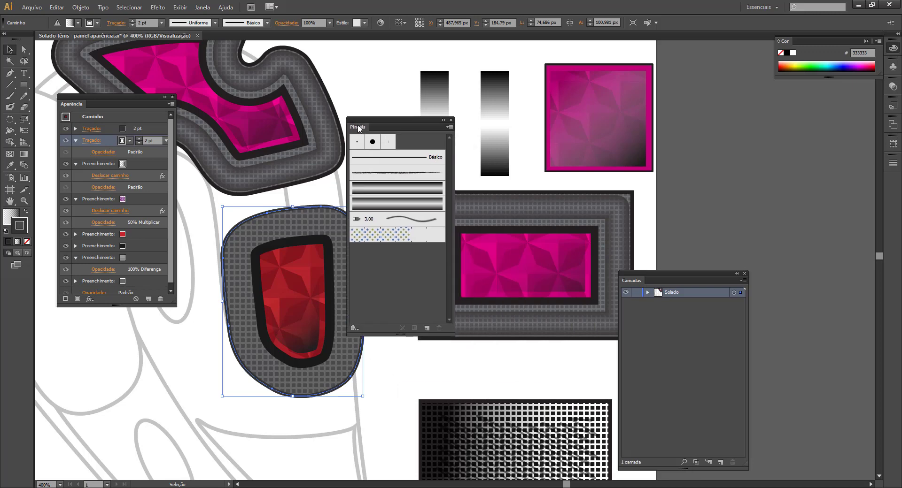
Try the Pincel blend brush on the pad's lower stroke, preview a 6% brush width, and return to the Básico brush
click(379, 206)
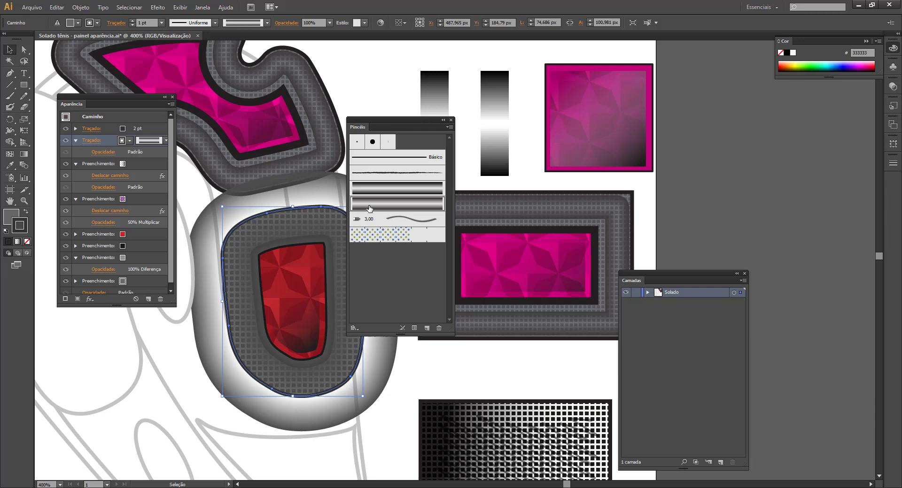
double_click(369, 208)
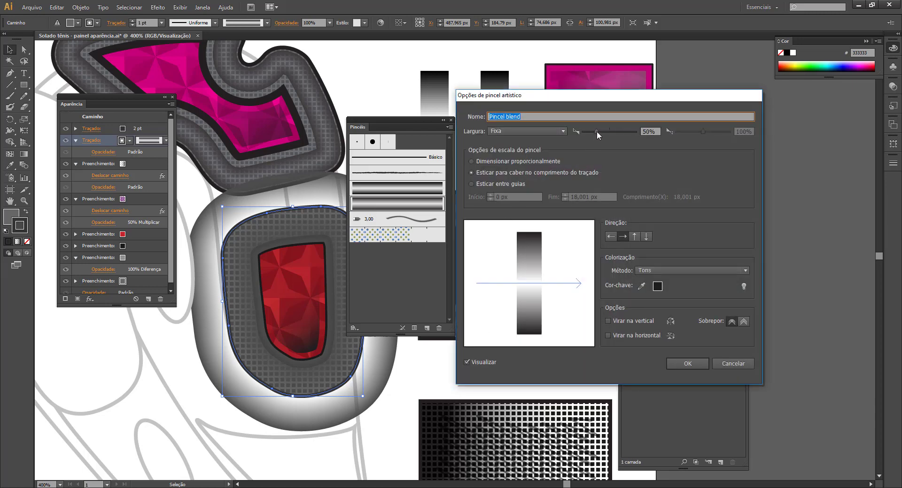
drag(597, 132, 585, 131)
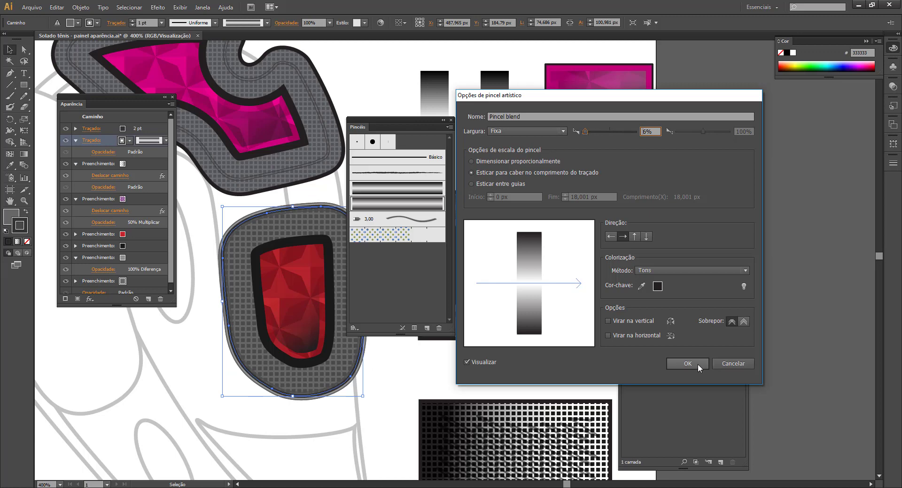
click(737, 364)
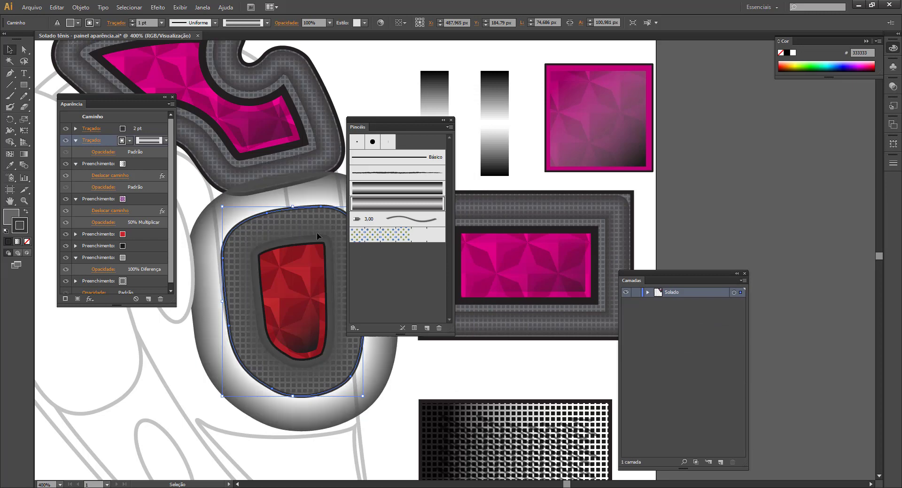
click(399, 159)
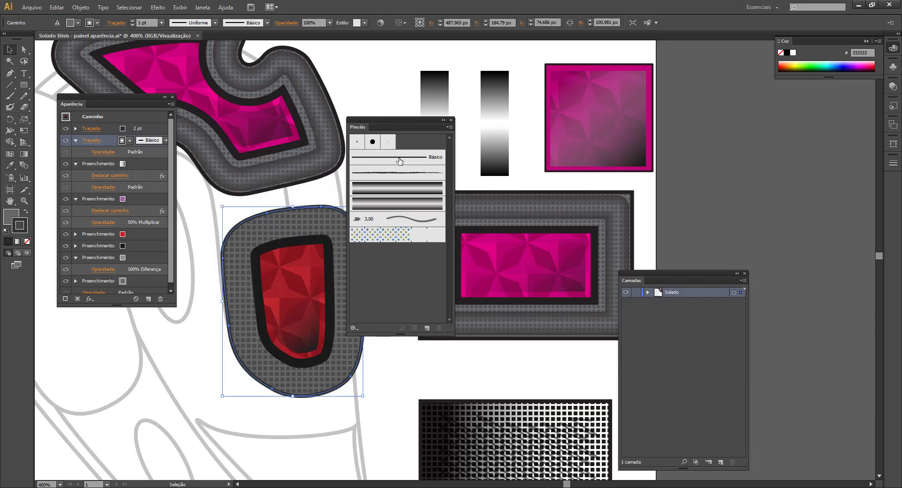
Color the rounded pad's lower stroke green 00FF00 and add an Offset Path effect of -8 px to it
click(130, 141)
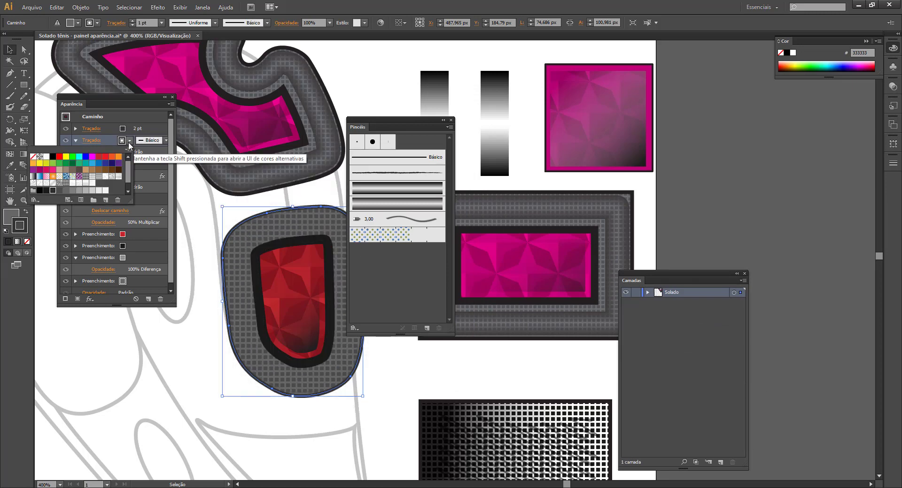
click(74, 158)
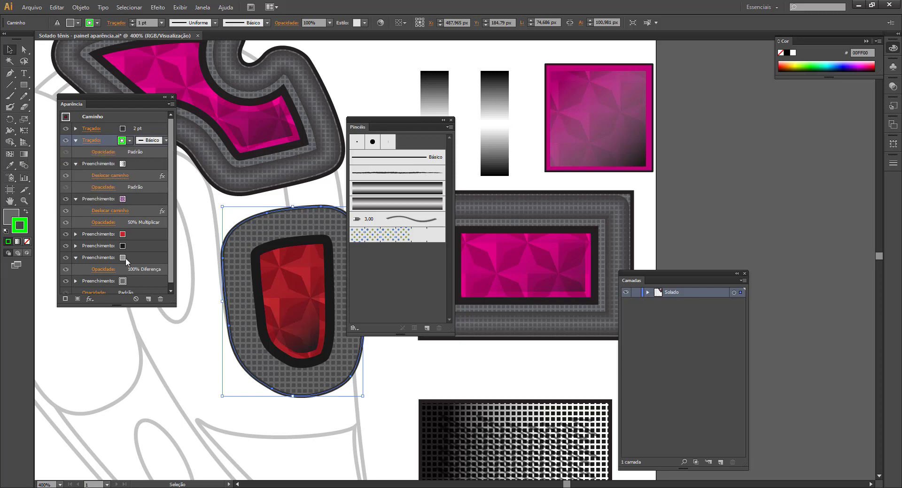
click(88, 299)
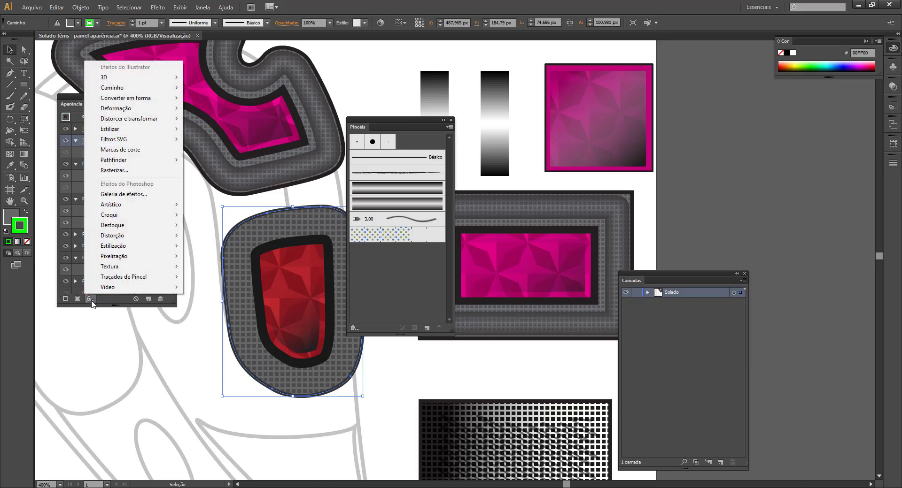
mouse_move(136, 87)
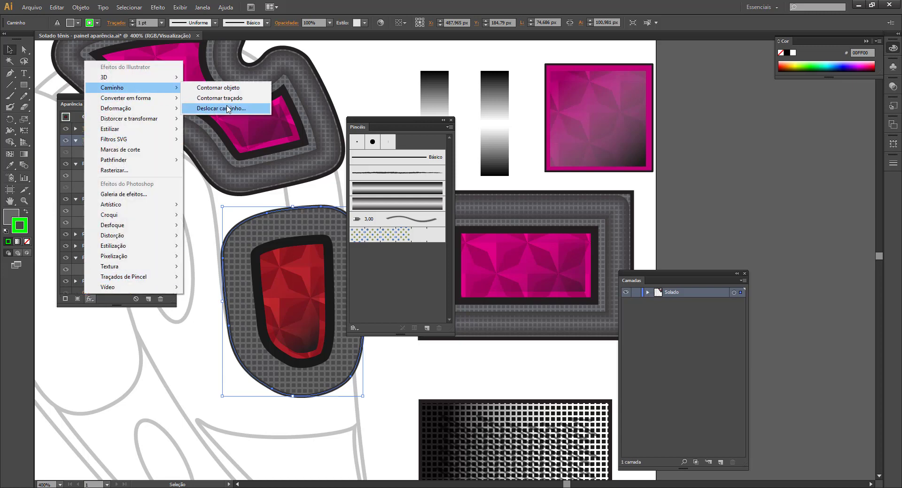
click(228, 109)
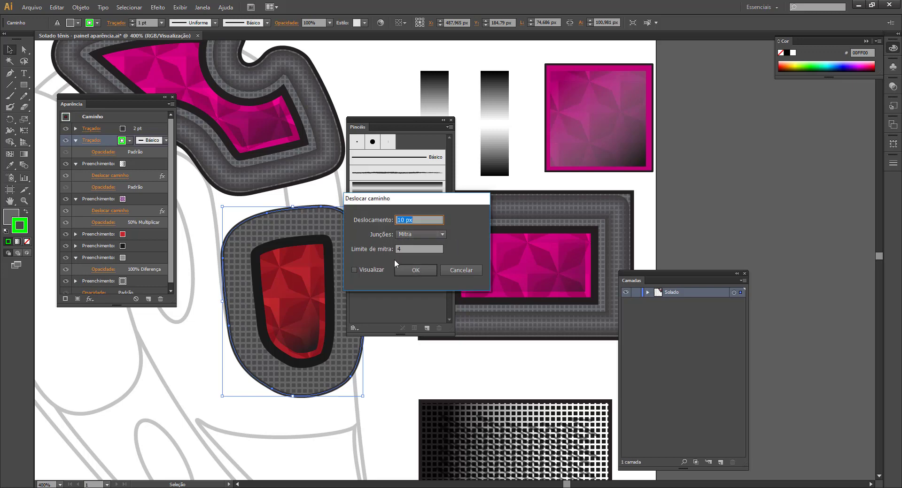
click(361, 269)
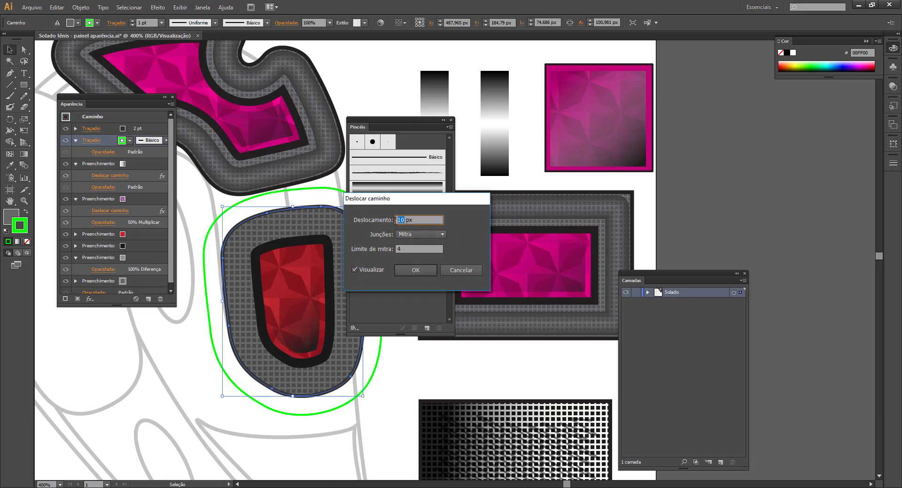
text(-5)
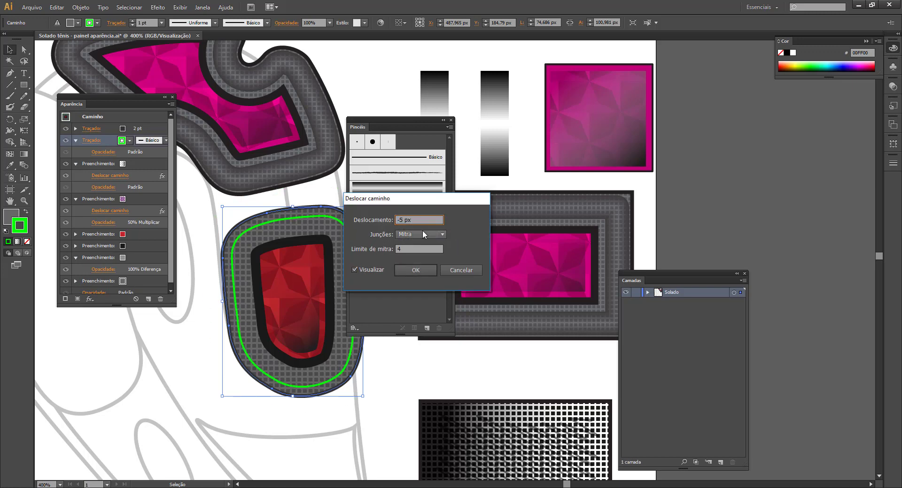
key(BackSpace)
text(8)
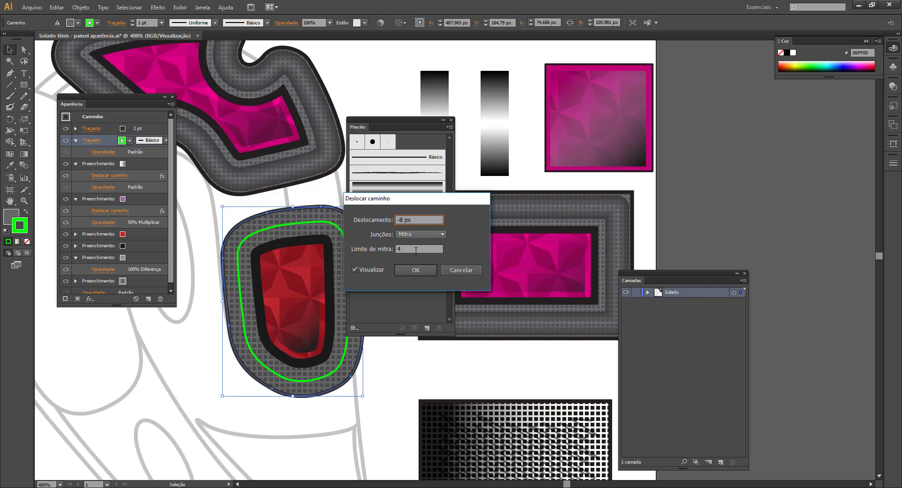
click(415, 271)
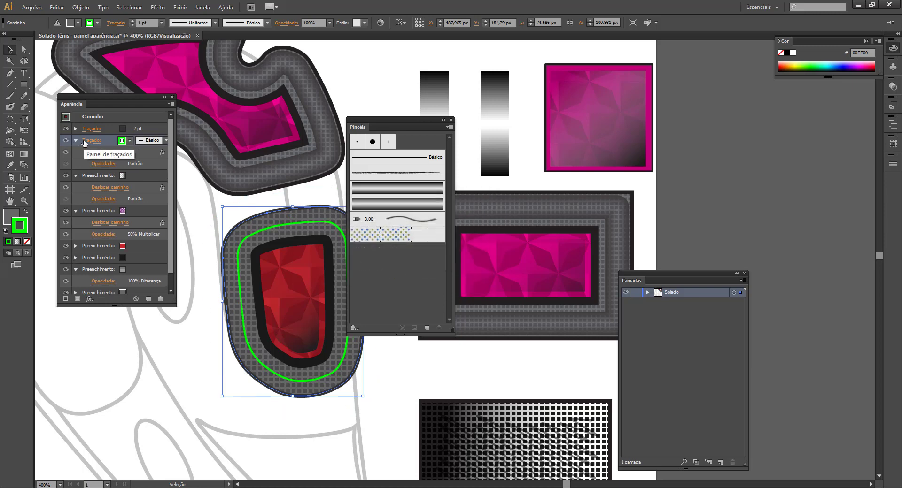
Apply the Pincel blend brush to the pad's offset stroke and set the brush width to 18%, updating existing strokes
click(399, 206)
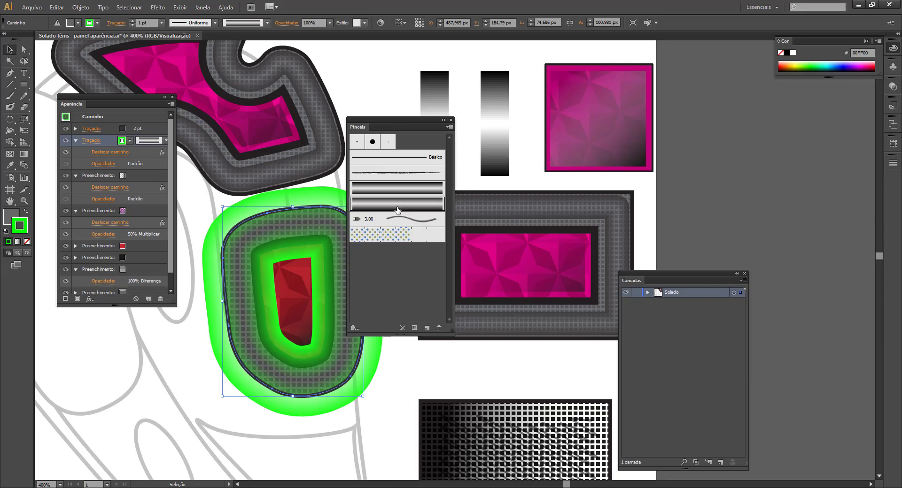
double_click(397, 210)
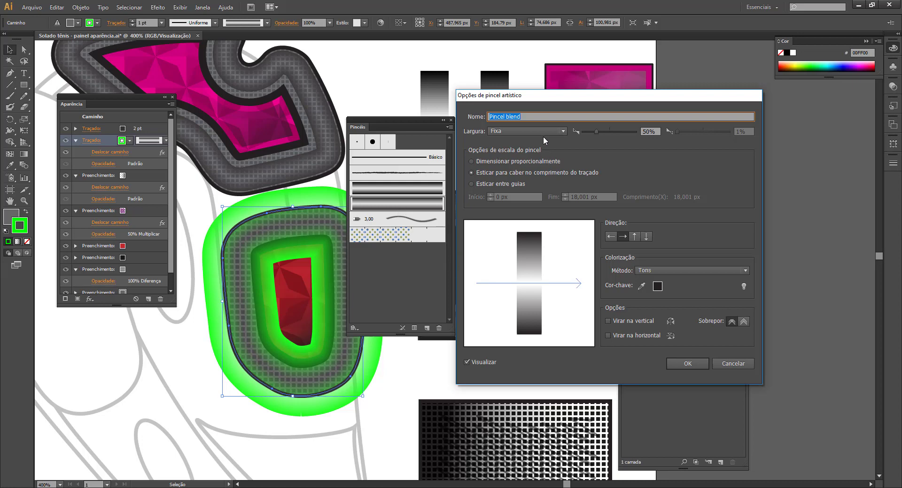
drag(595, 131, 588, 136)
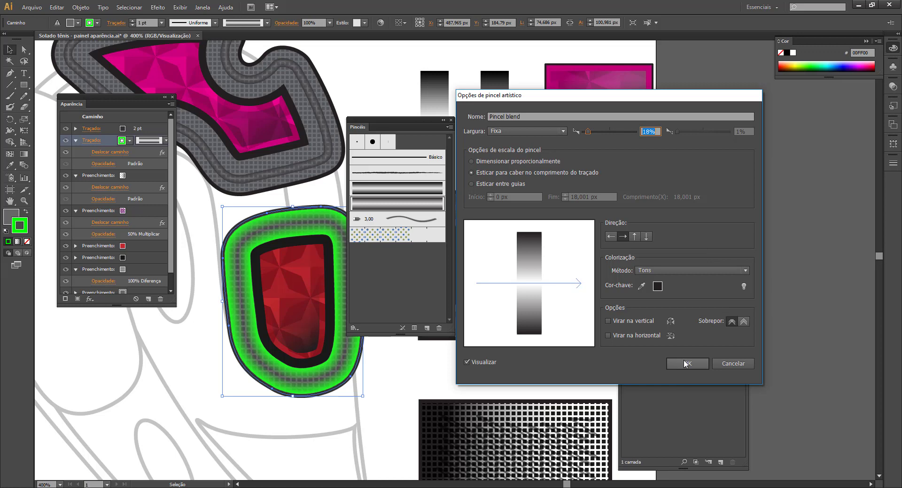
click(686, 360)
click(583, 254)
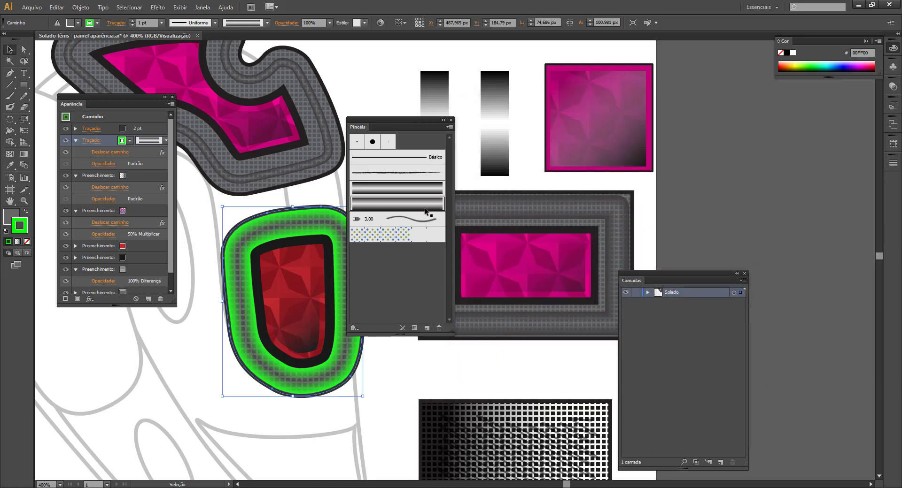
Compare grey and black swatches on the pad's blended stroke and set its color to 1A1A1A
click(97, 22)
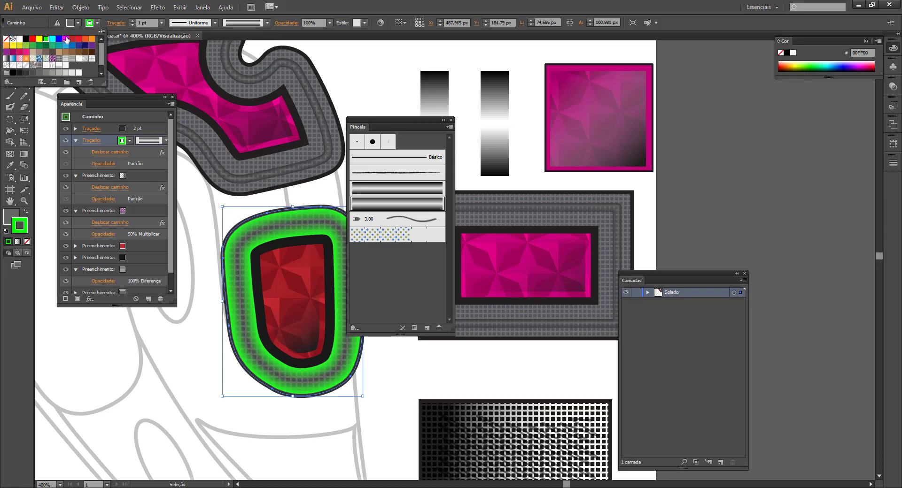
click(24, 73)
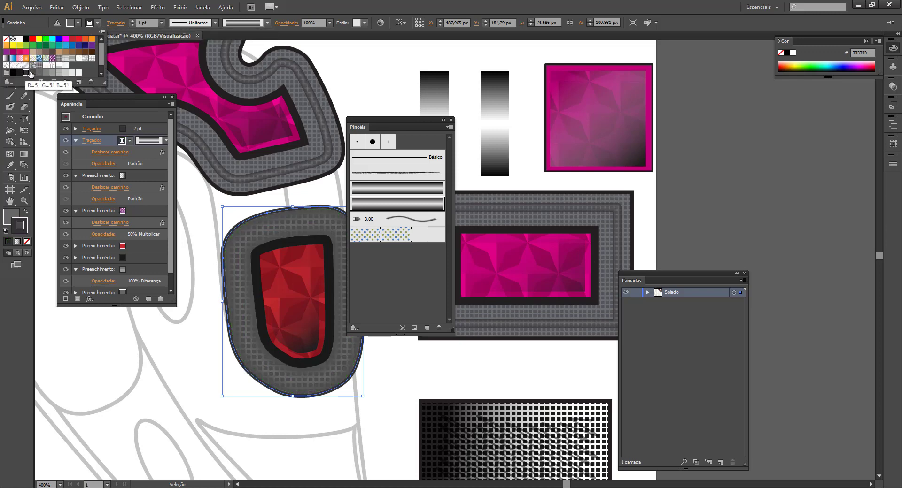
click(32, 73)
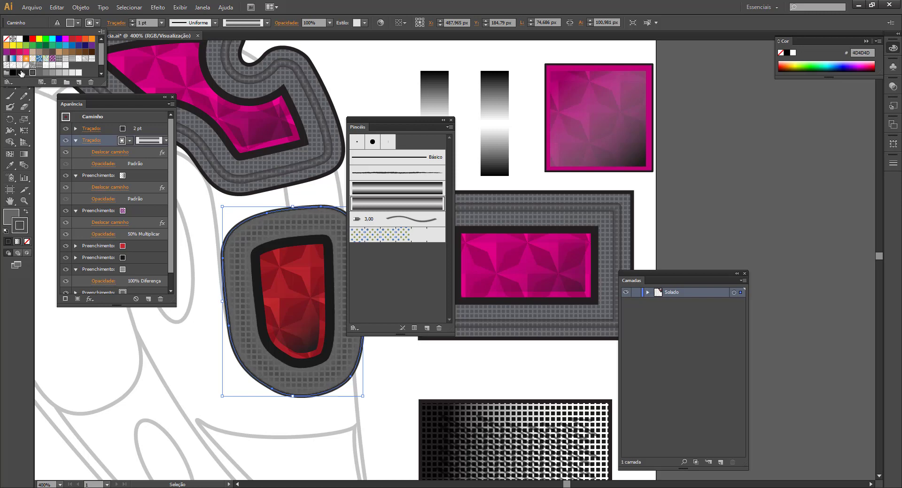
click(13, 73)
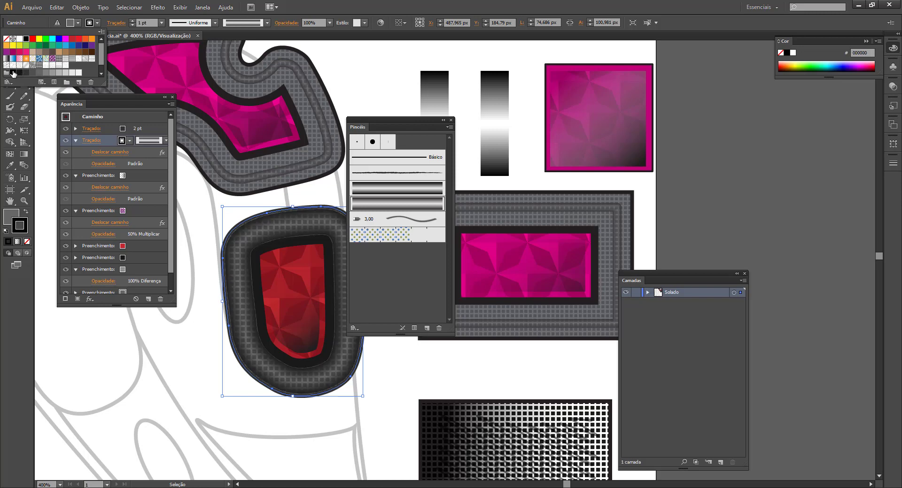
click(25, 72)
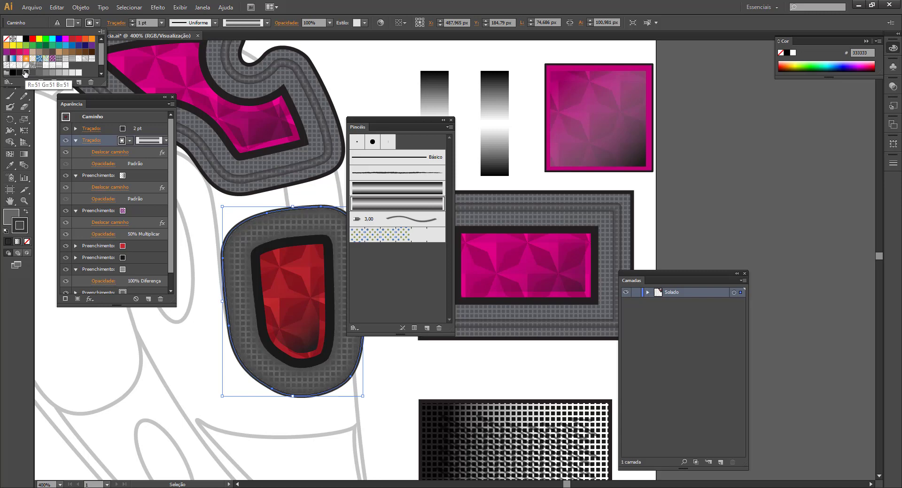
click(19, 73)
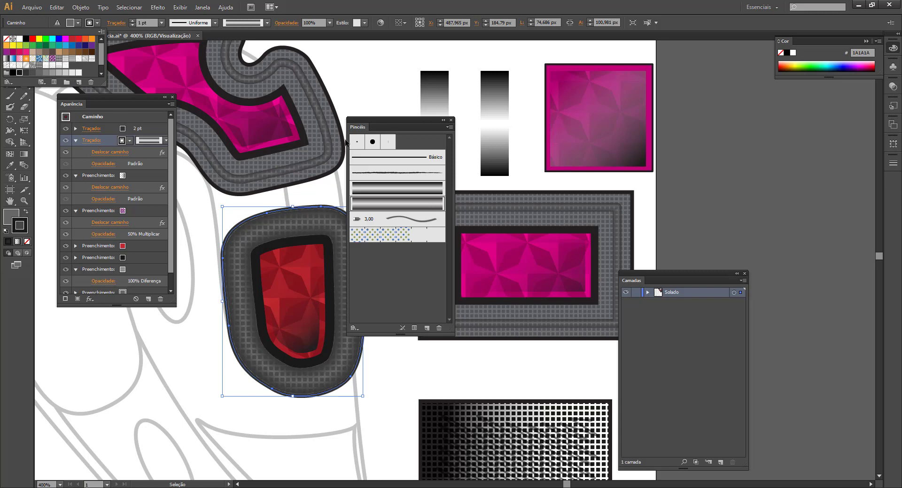
key(Escape)
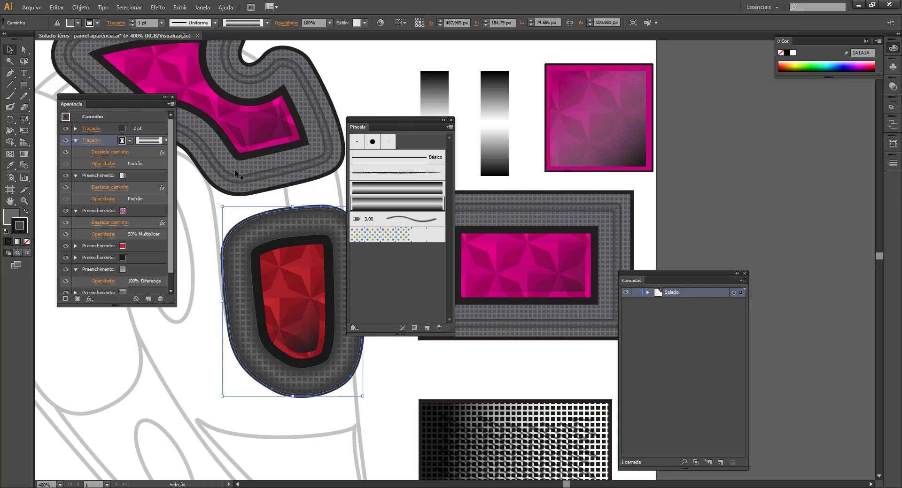
Copy the rounded pad's complete appearance onto the long curved sole shape beside it
click(393, 96)
alt+click(329, 267)
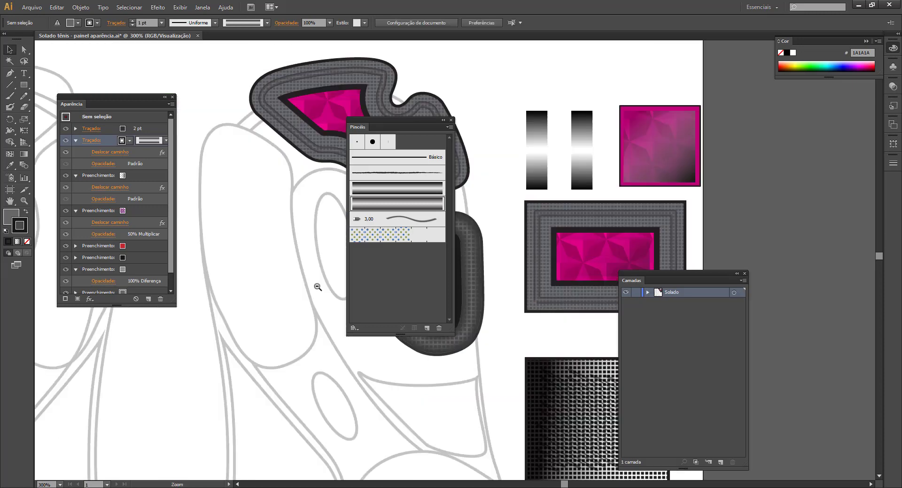
alt+click(486, 293)
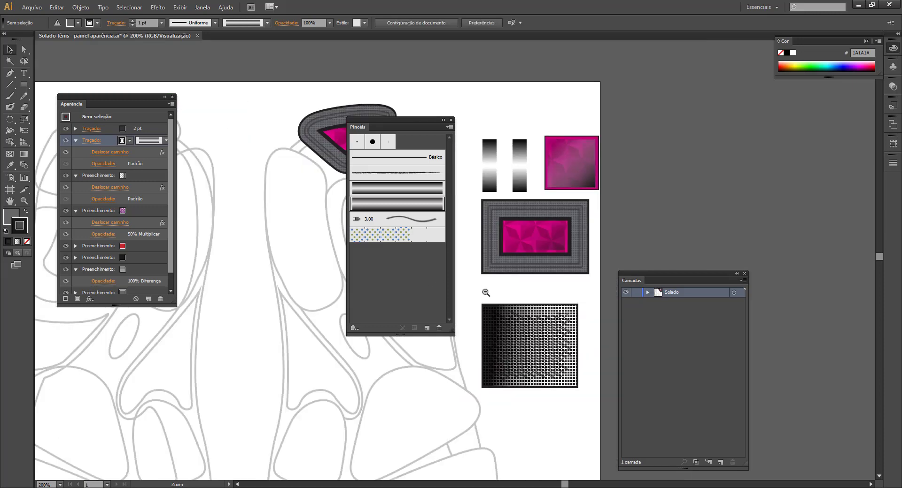
alt+click(323, 307)
drag(295, 274, 84, 303)
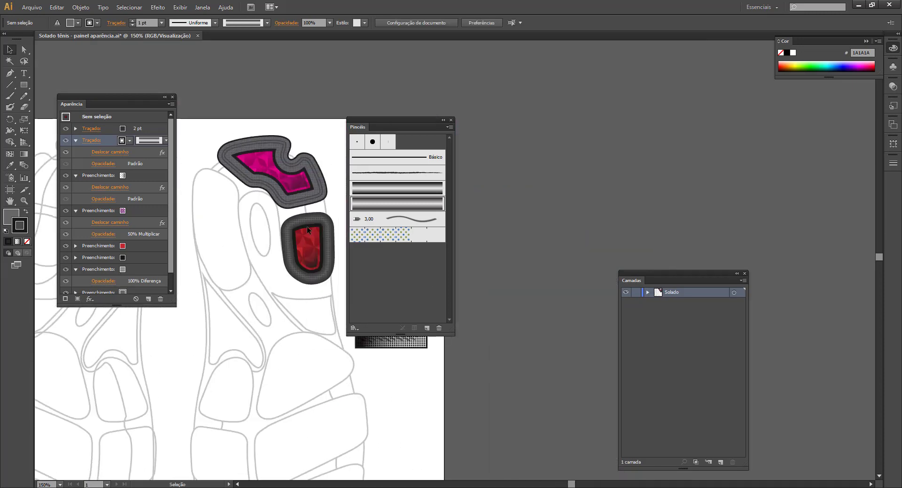
click(296, 234)
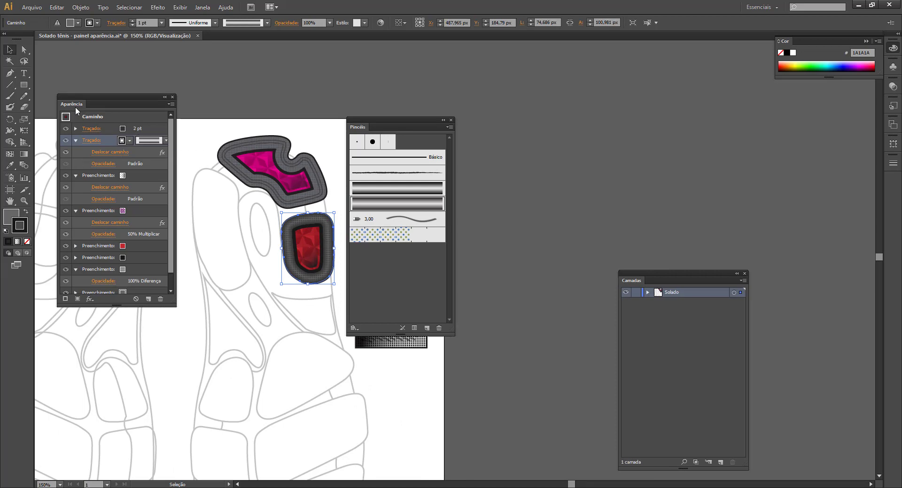
mouse_move(65, 117)
mouse_down()
mouse_move(145, 140)
mouse_move(200, 174)
mouse_up()
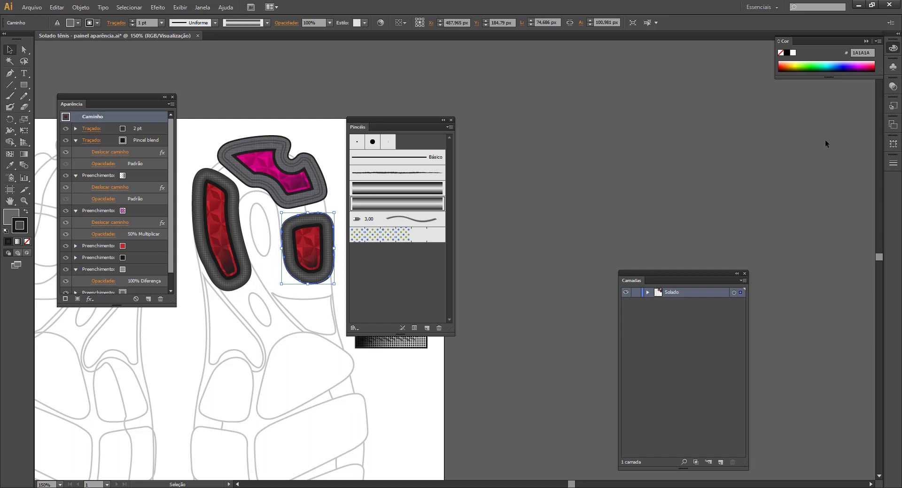
Bring the graphic styles collection next to the sole artwork, below the appearance list, and enlarge it
click(893, 110)
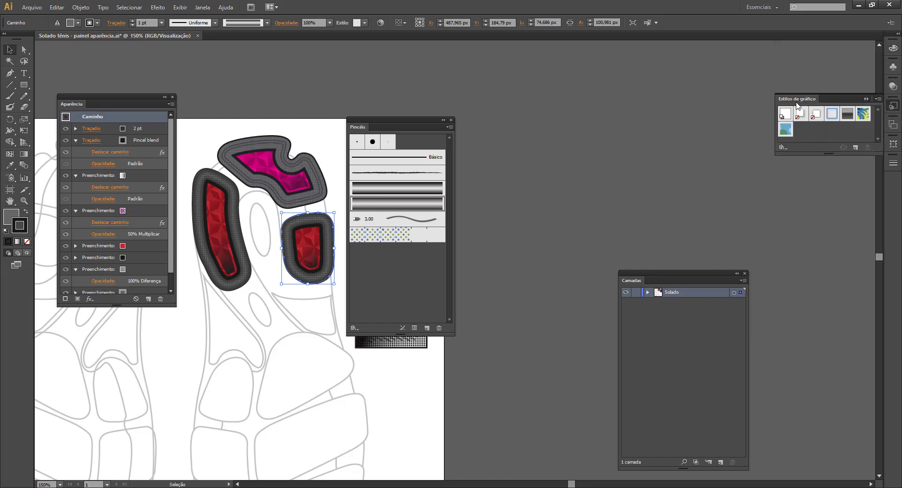
drag(797, 103, 197, 328)
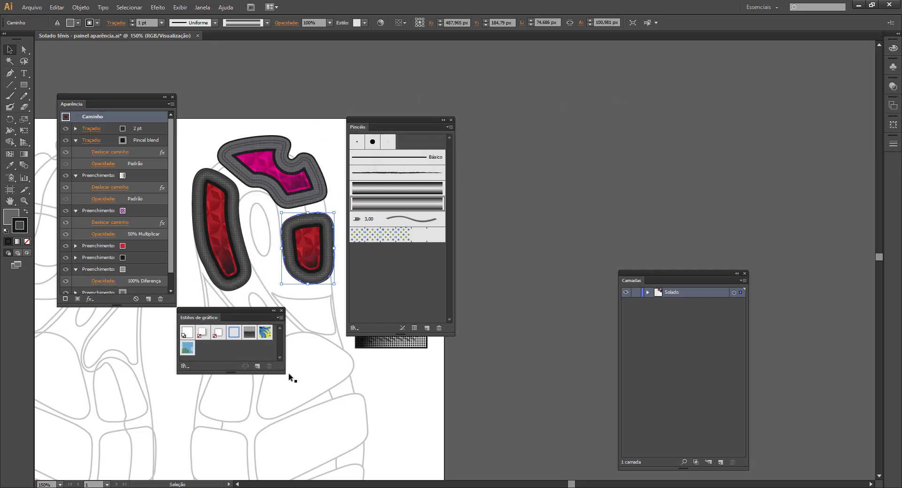
drag(284, 374, 293, 408)
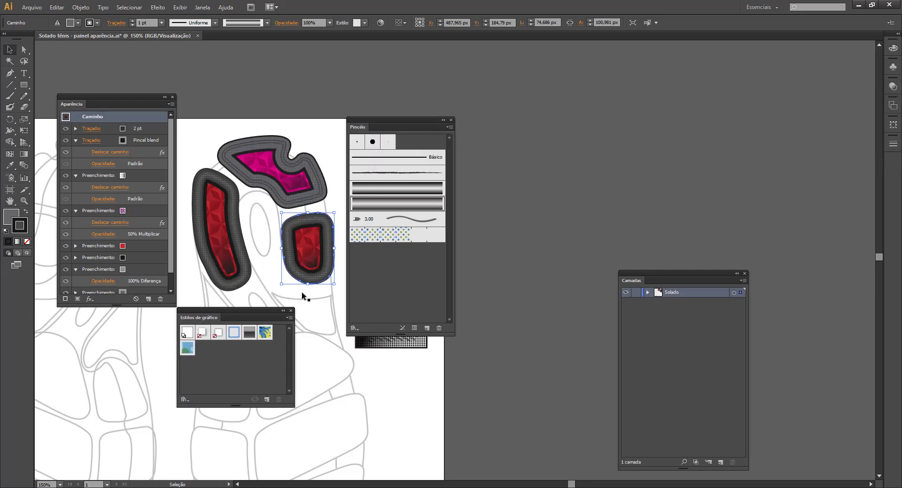
click(202, 7)
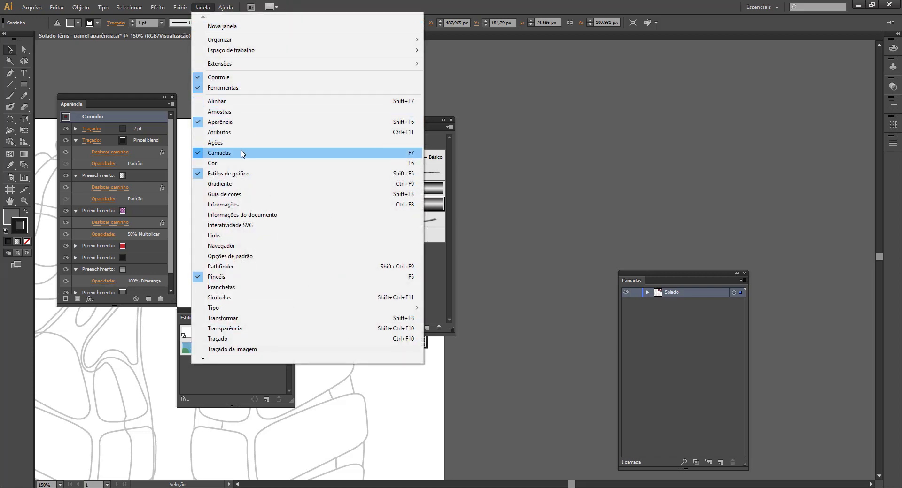
click(241, 383)
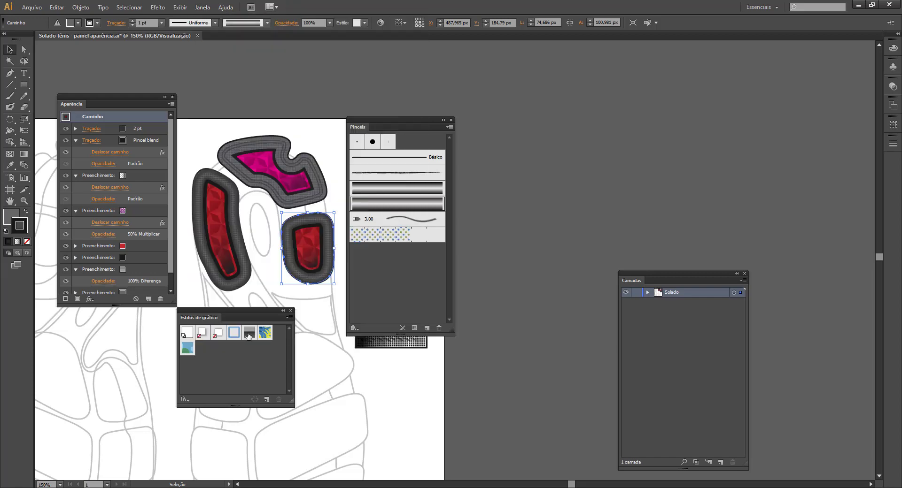
Save the long curved pad's appearance as a new graphic style and close the appearance list
drag(215, 207, 276, 337)
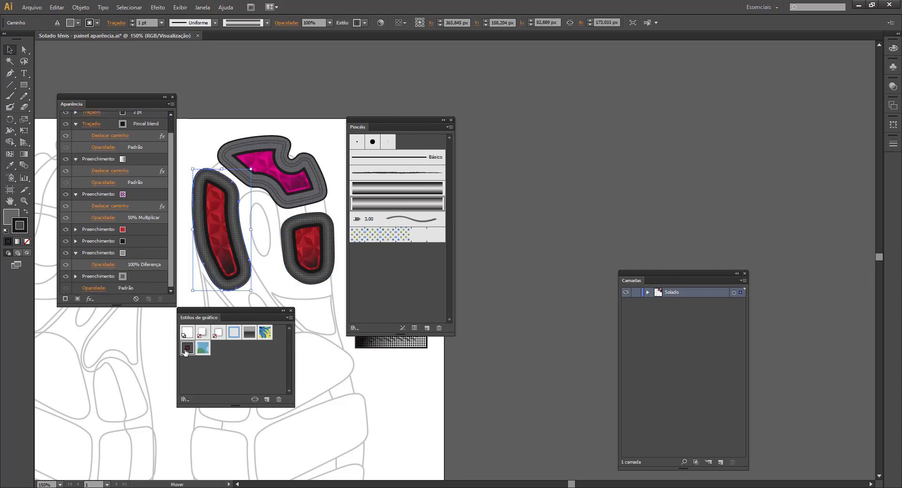
click(172, 97)
click(345, 348)
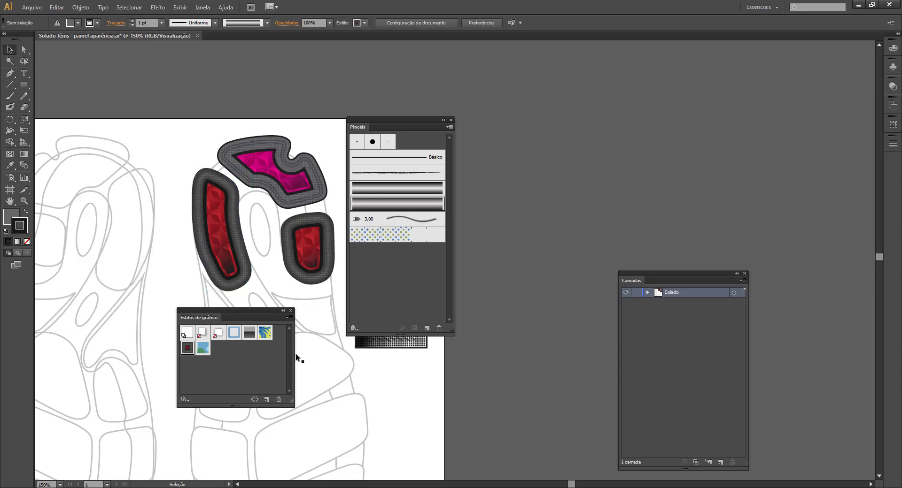
Apply the new red and dark grey graphic style to the triangular pad and the slanted pad beneath it
click(344, 381)
click(187, 350)
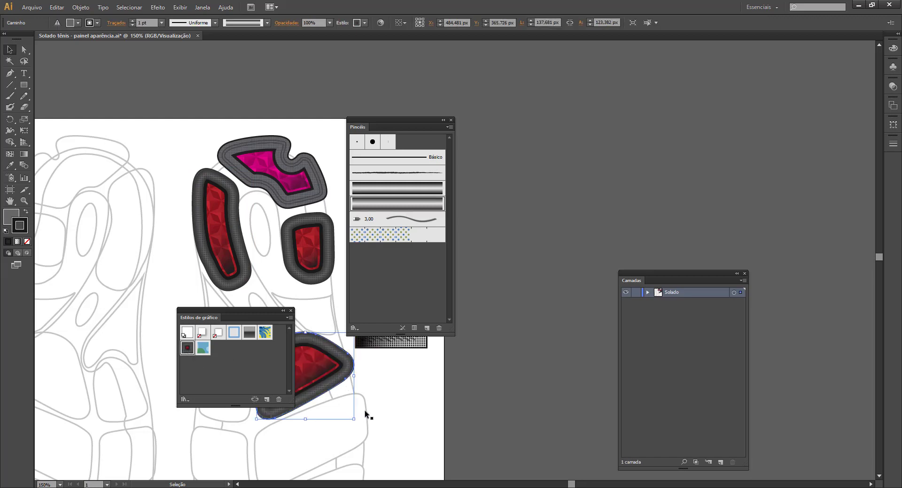
click(365, 416)
click(182, 350)
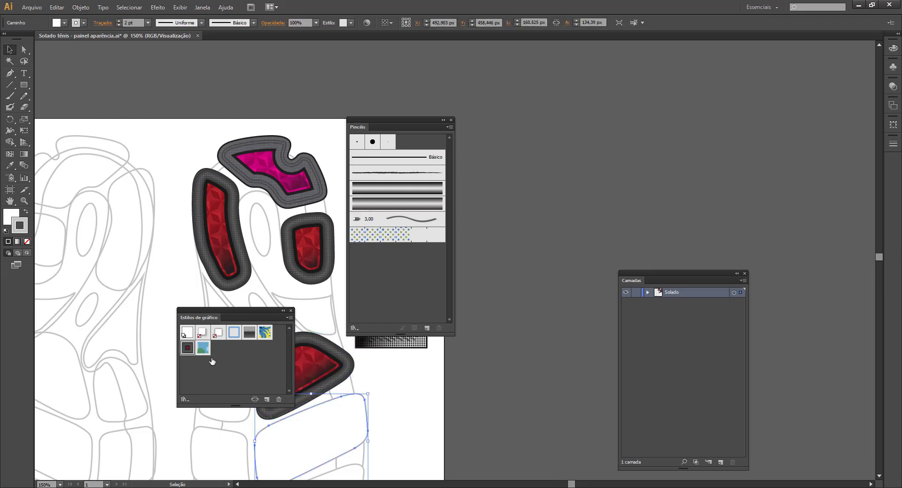
click(418, 417)
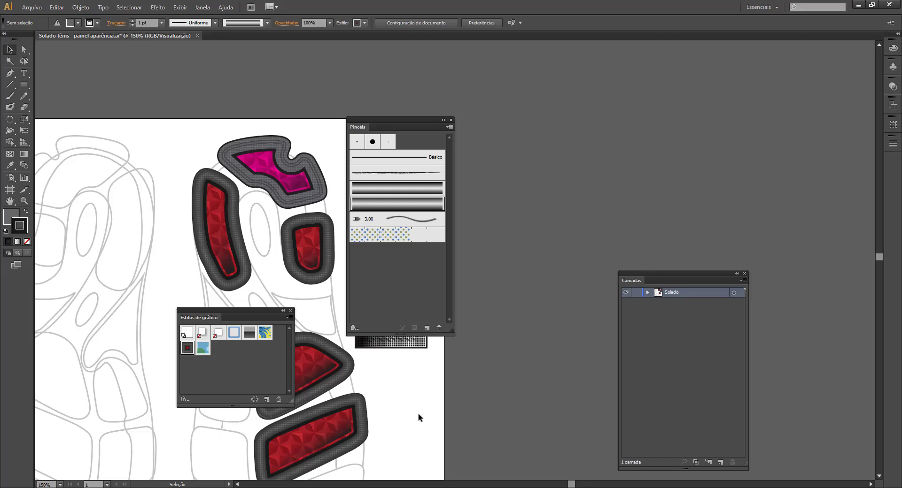
Clear the graphic styles and brushes collections away from the artwork and select the dotted gradient square beside the sole
drag(234, 319, 530, 187)
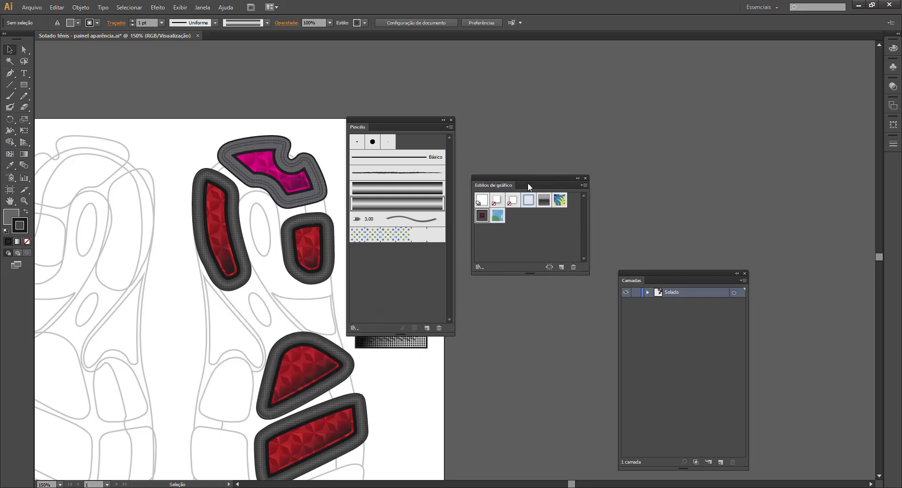
drag(390, 124, 637, 75)
click(399, 314)
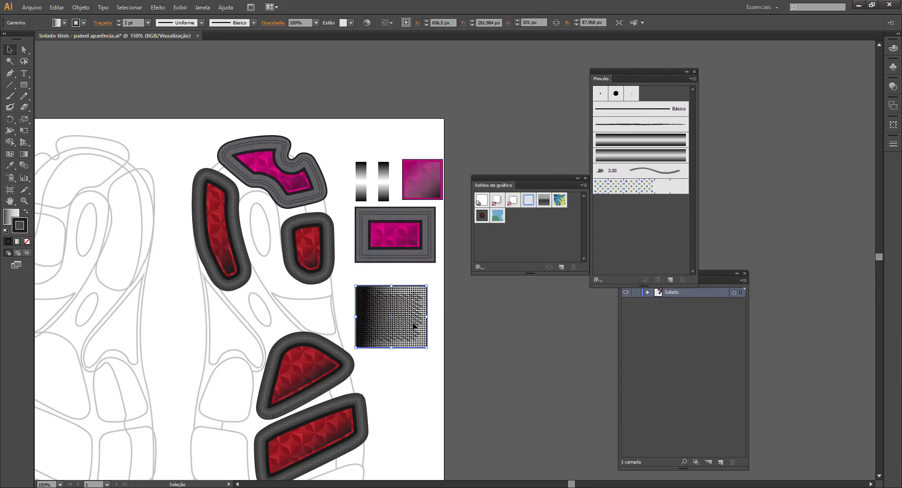
click(694, 71)
click(585, 178)
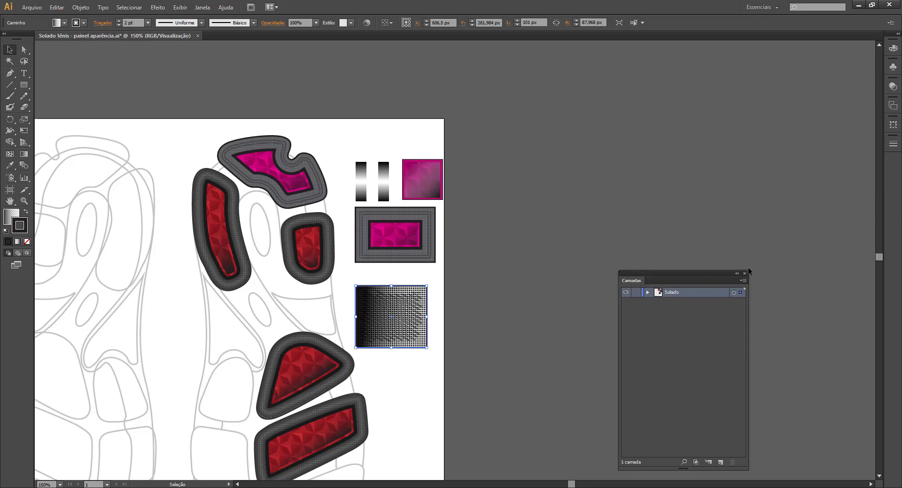
Show the dotted gradient square's appearance list and place it just beside the sample swatches
click(203, 8)
click(242, 122)
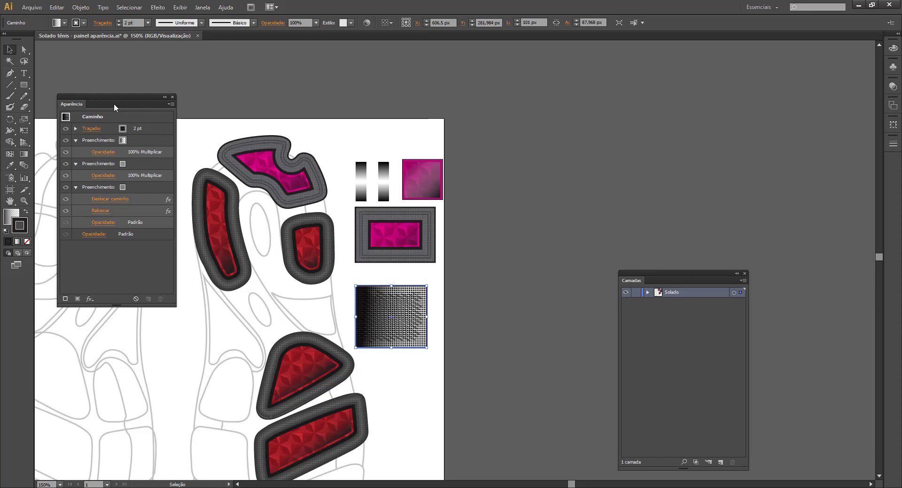
drag(114, 104, 492, 99)
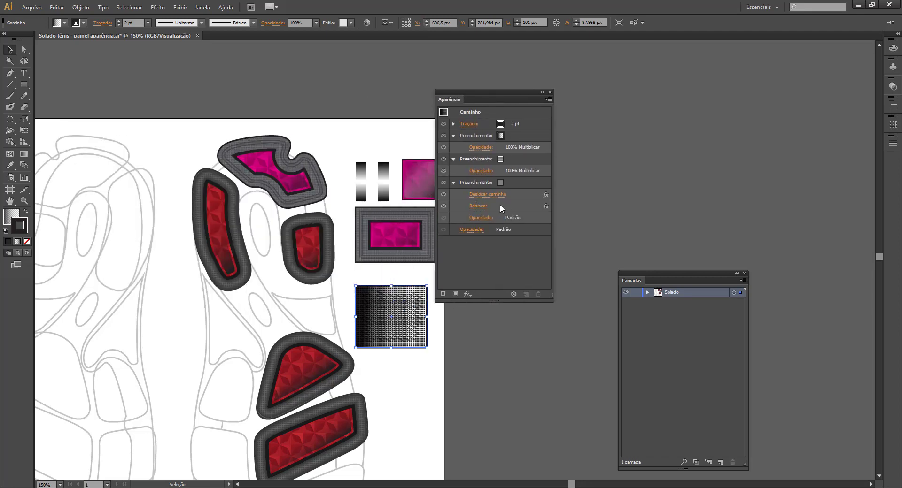
Compare the dotted square with its Rabiscar effect hidden and shown, and check where Rabiscar sits among the Estilizar effects
click(443, 206)
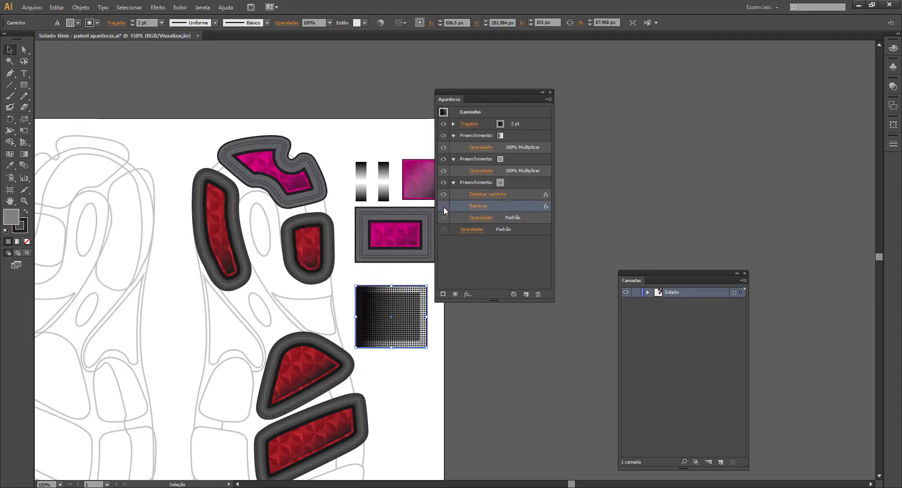
click(443, 206)
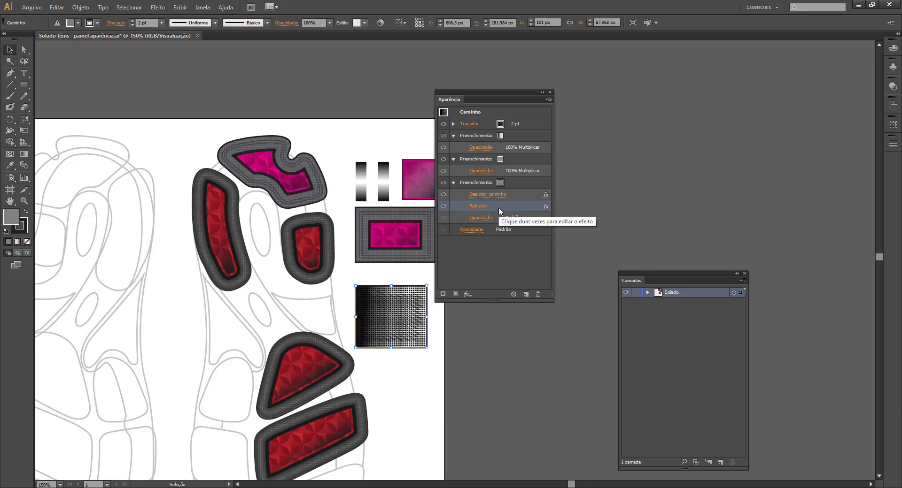
click(468, 293)
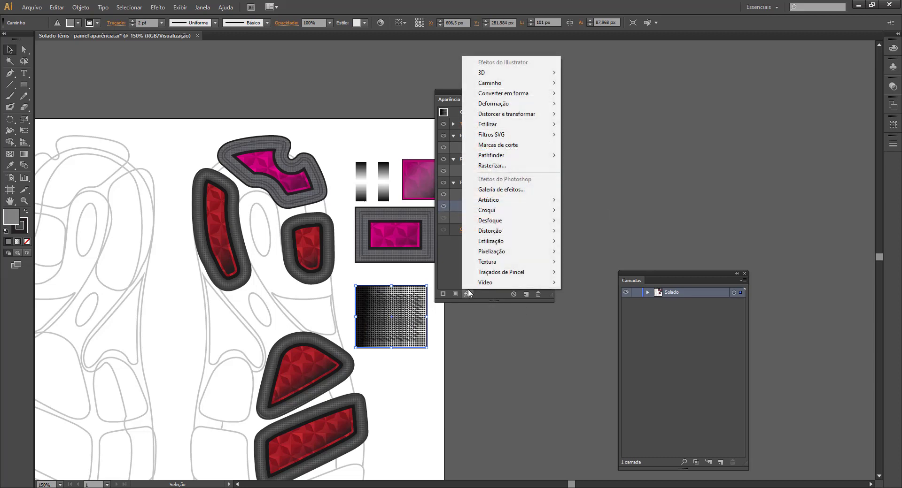
mouse_move(499, 85)
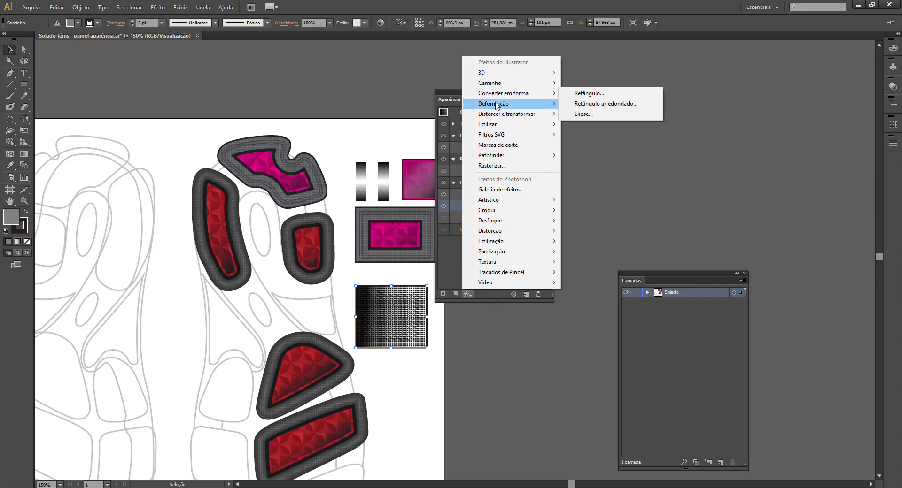
mouse_move(497, 105)
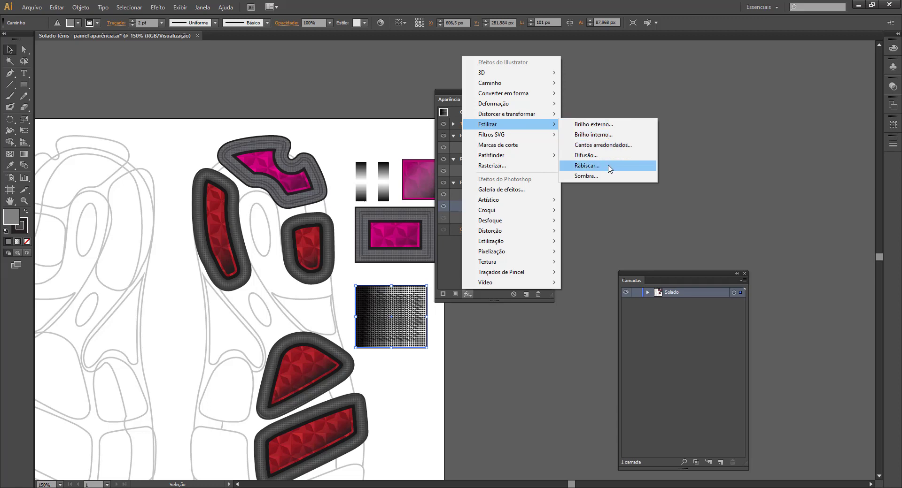
click(505, 411)
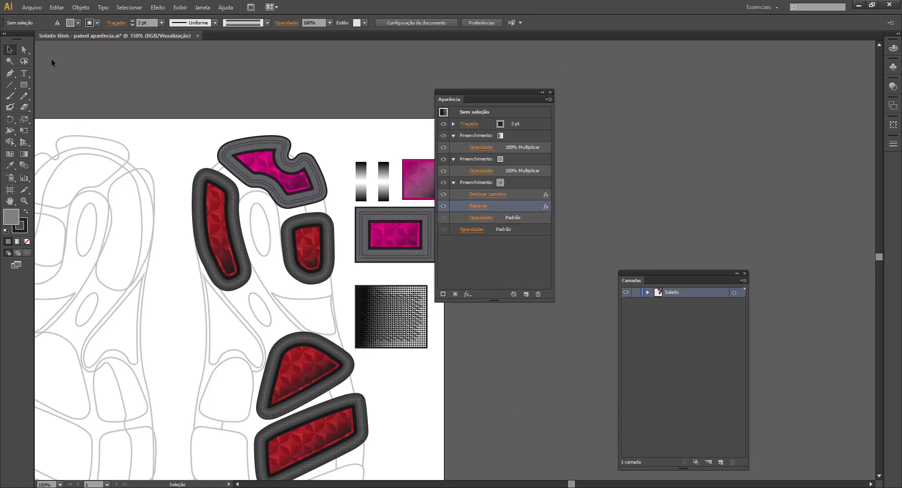
Draw a grey rectangle about 176 by 121 px below the dotted square and bring up the Rabiscar effect options for it
click(25, 86)
drag(377, 359, 501, 444)
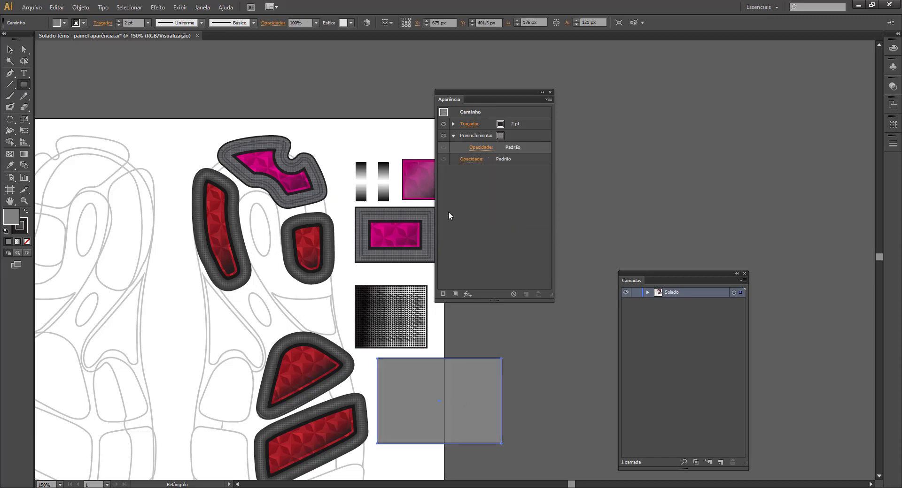
click(468, 294)
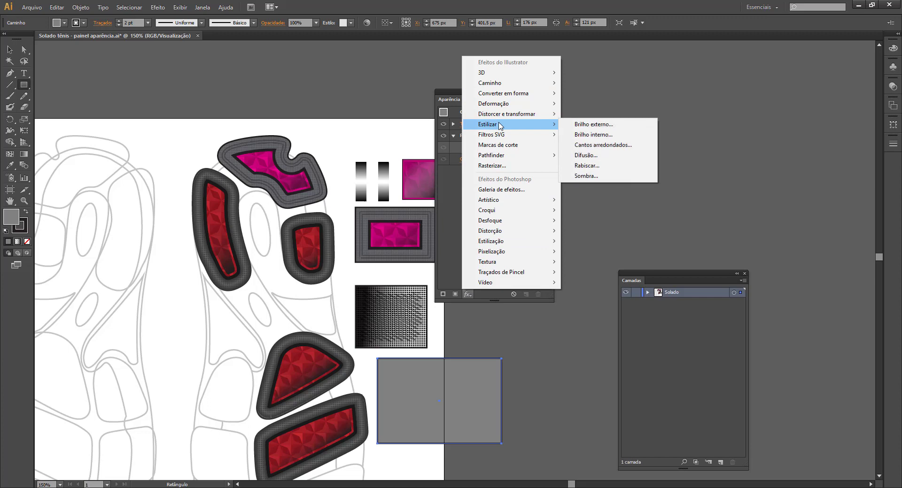
click(599, 166)
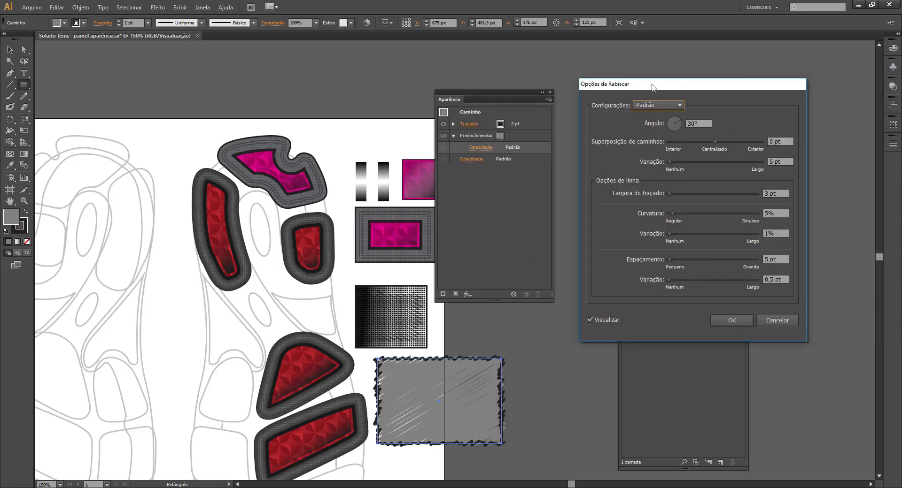
drag(723, 86, 629, 41)
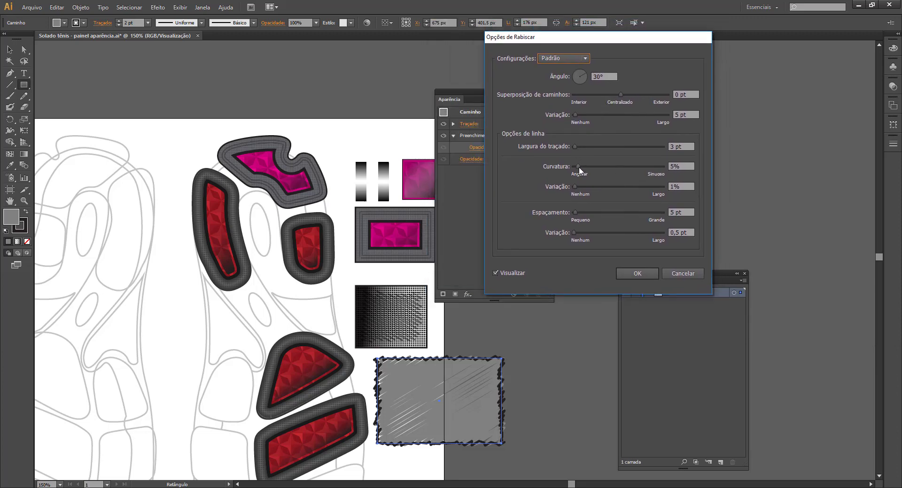
Try a custom scribble on the rectangle with 0,01 pt spacing and 38 pt spacing variation
mouse_move(605, 215)
mouse_down()
mouse_move(554, 215)
mouse_move(596, 237)
mouse_move(585, 232)
mouse_up()
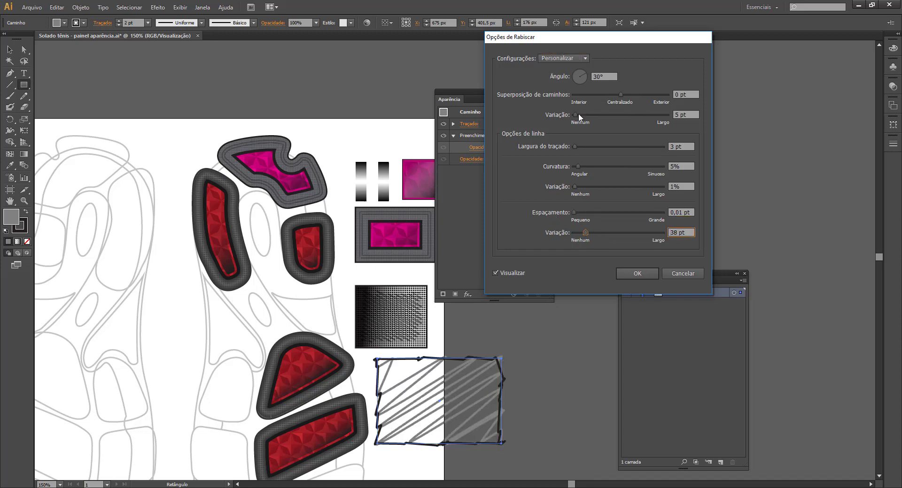
mouse_move(574, 115)
mouse_down()
mouse_move(600, 115)
mouse_move(607, 94)
mouse_move(596, 97)
mouse_up()
mouse_move(576, 145)
mouse_down()
mouse_move(588, 146)
mouse_move(574, 148)
mouse_move(592, 167)
mouse_move(575, 165)
mouse_move(576, 145)
mouse_up()
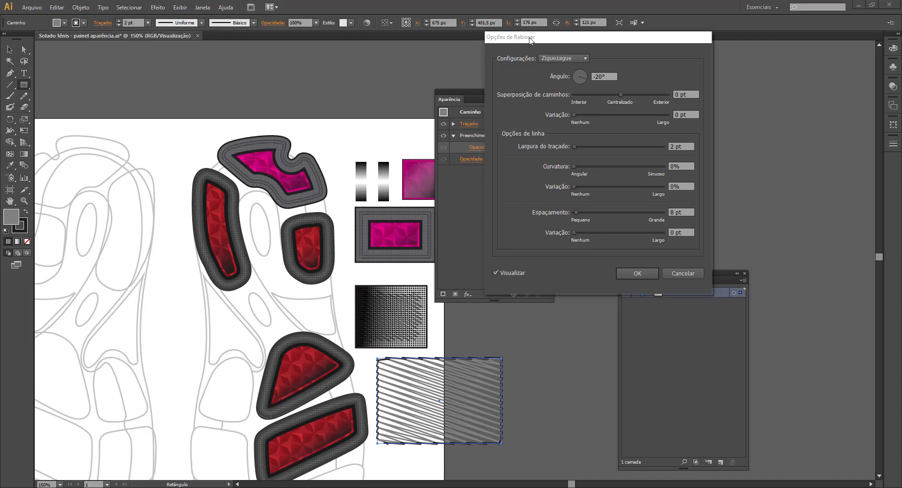
Try the Ziguezague preset with a 0,01 pt stroke width, 14 pt spacing and 17 pt spacing variation
click(557, 58)
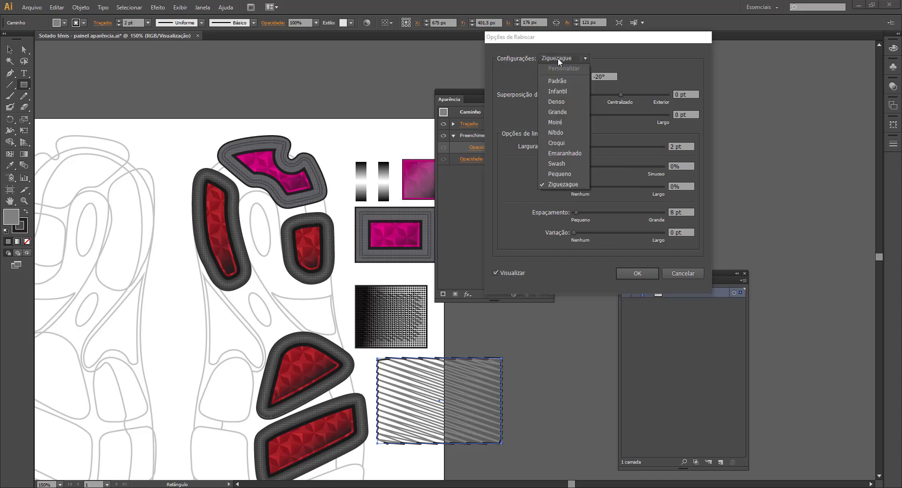
click(560, 185)
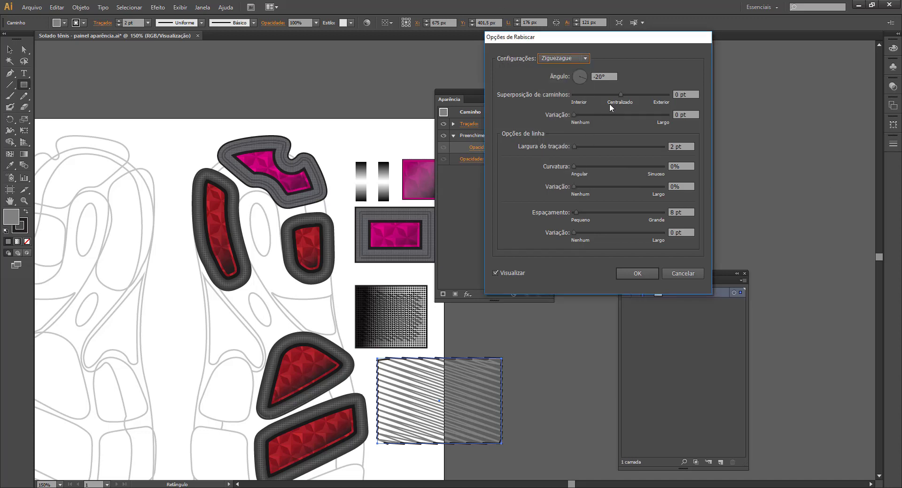
click(574, 116)
drag(574, 149, 566, 149)
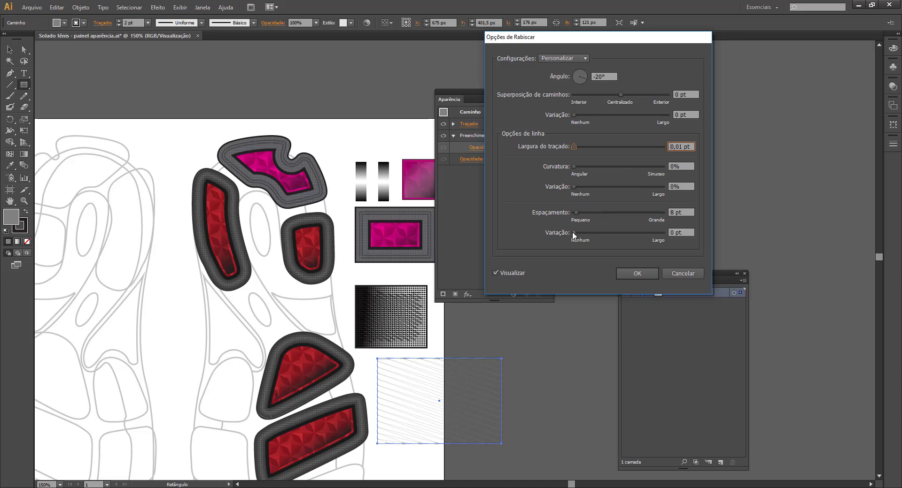
mouse_move(574, 234)
mouse_down()
mouse_move(583, 236)
mouse_move(565, 232)
mouse_move(573, 213)
mouse_move(566, 217)
mouse_up()
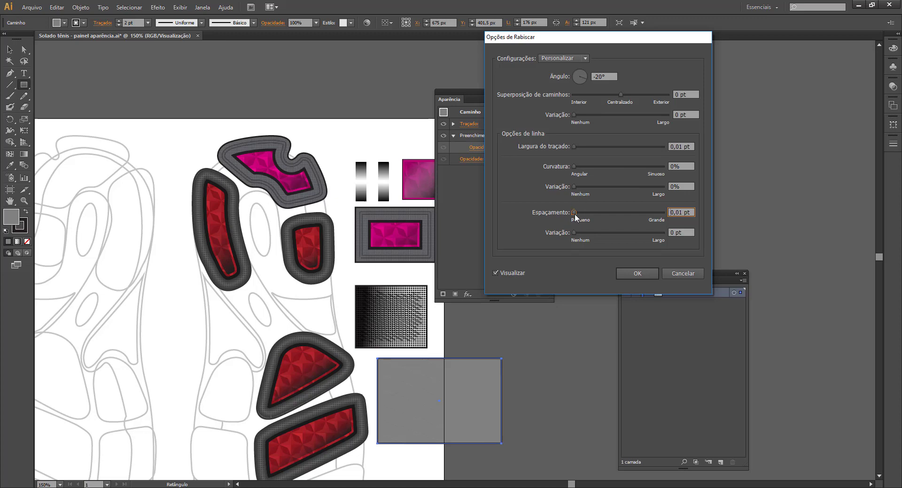
drag(574, 213, 578, 233)
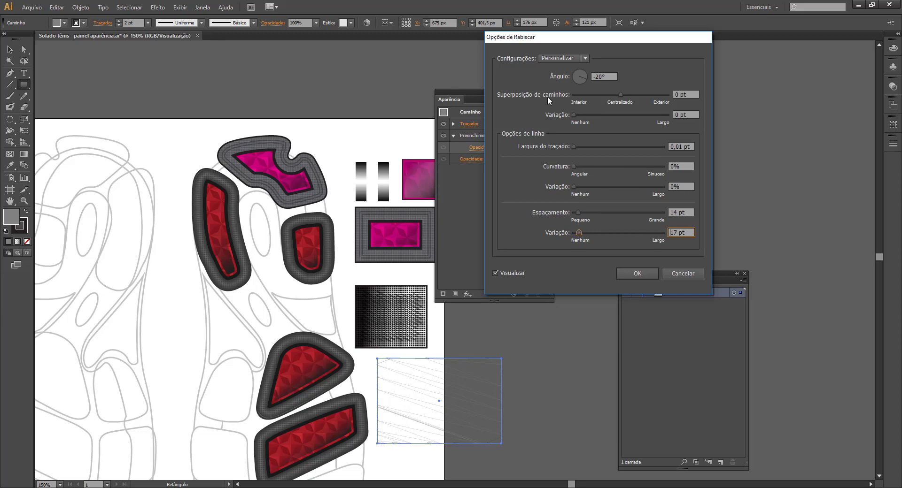
Reset the scribble settings to the Ziguezague preset, apply the effect to the rectangle and return to the Selection tool
click(561, 58)
click(566, 184)
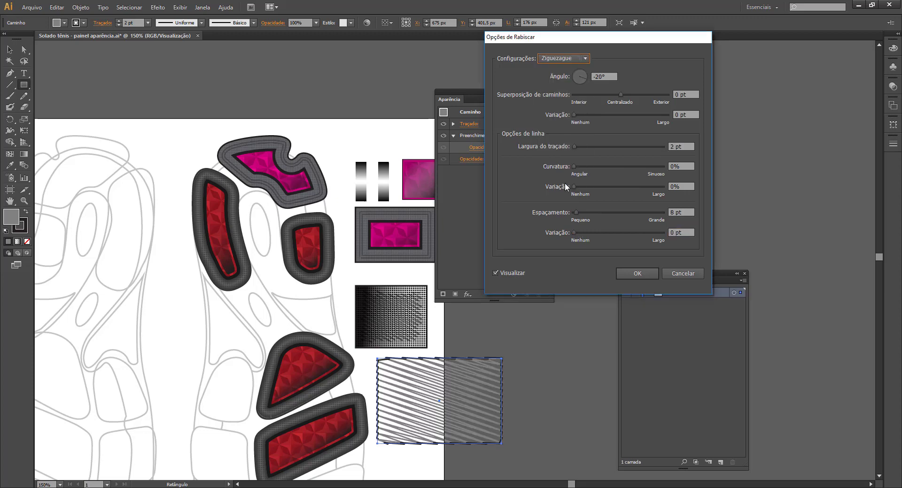
click(638, 273)
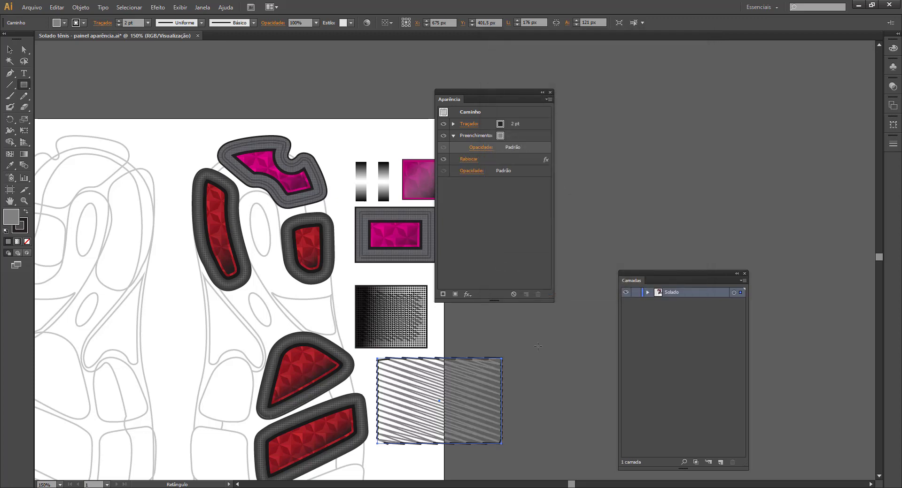
click(9, 47)
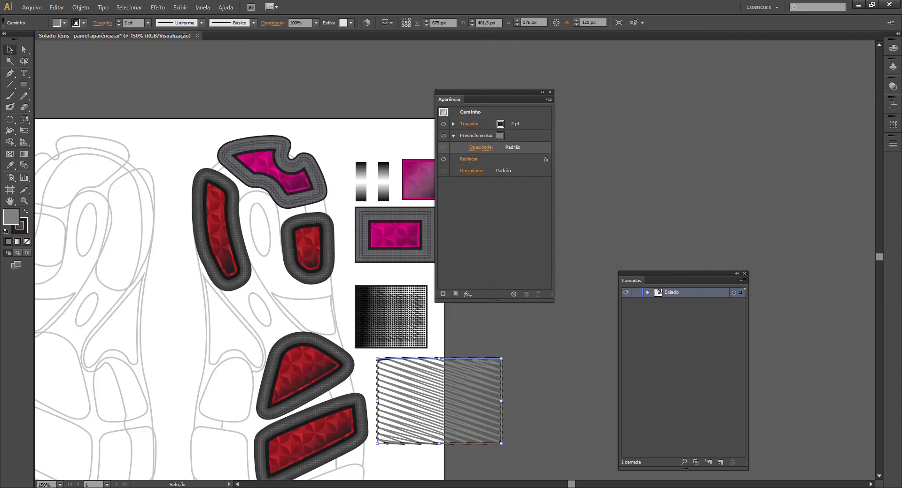